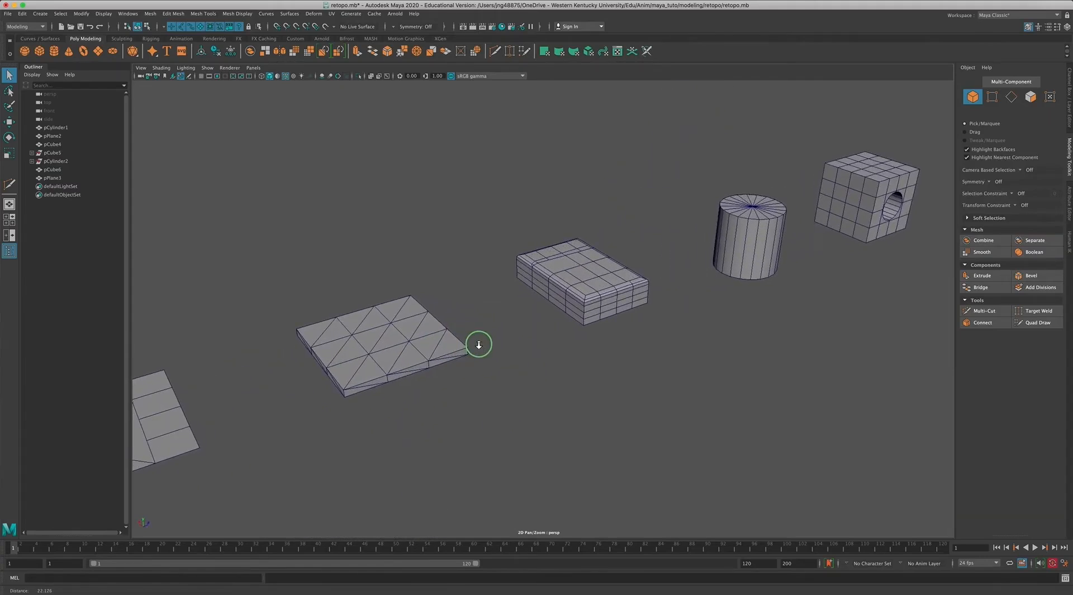
# Insert an edge loop along the full column of four quads at the outer side of the plane pPlane3.
pyautogui.click(220, 386)
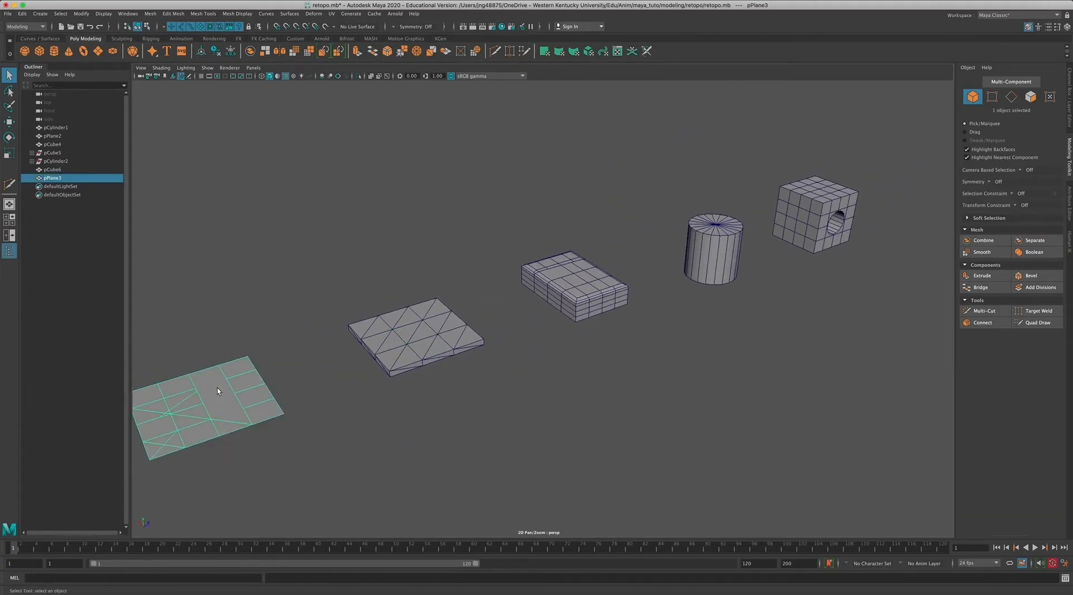
pyautogui.press('f')
pyautogui.moveTo(398, 353)
pyautogui.keyDown('alt'); pyautogui.mouseDown()
pyautogui.moveTo(419, 371)
pyautogui.moveTo(417, 345)
pyautogui.moveTo(443, 340)
pyautogui.moveTo(410, 345)
pyautogui.mouseUp(); pyautogui.keyUp('alt')
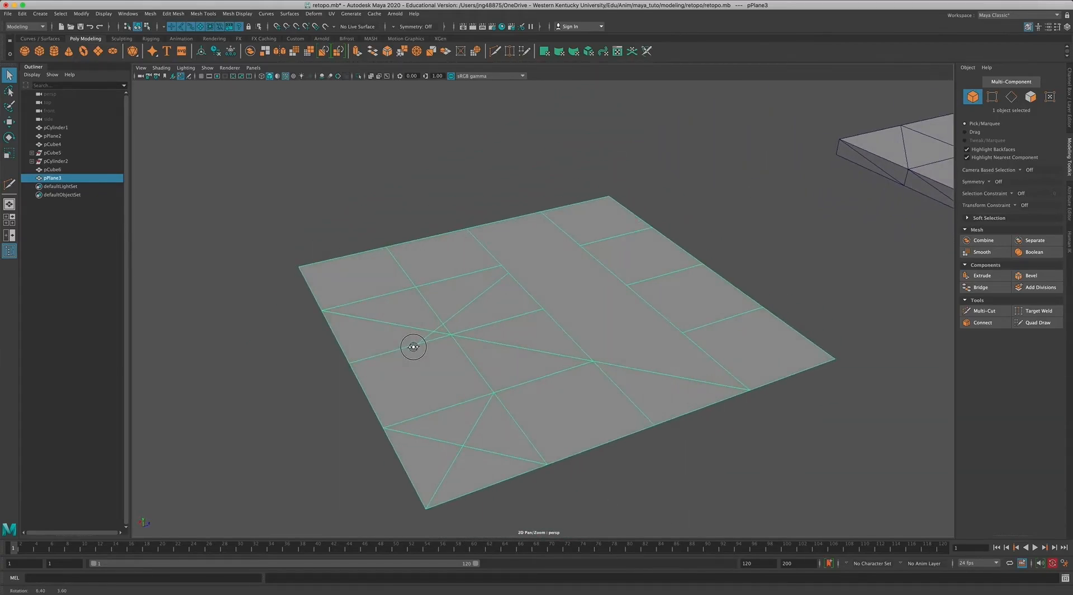
pyautogui.keyDown('alt'); pyautogui.moveTo(410, 305); pyautogui.dragTo(402, 269); pyautogui.keyUp('alt')
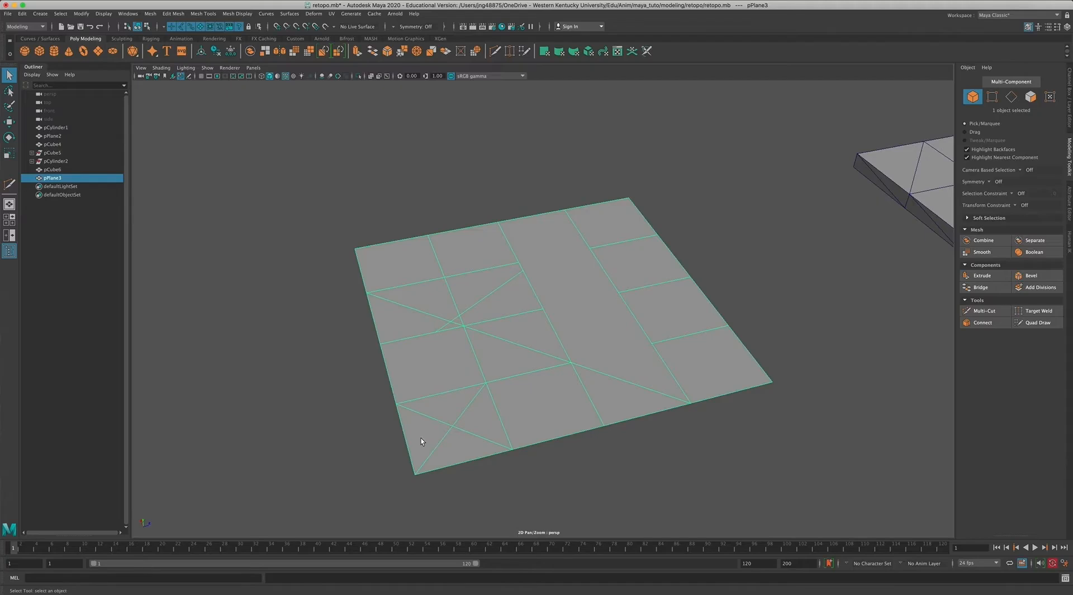
pyautogui.keyDown('alt'); pyautogui.moveTo(417, 309); pyautogui.dragTo(459, 293); pyautogui.keyUp('alt')
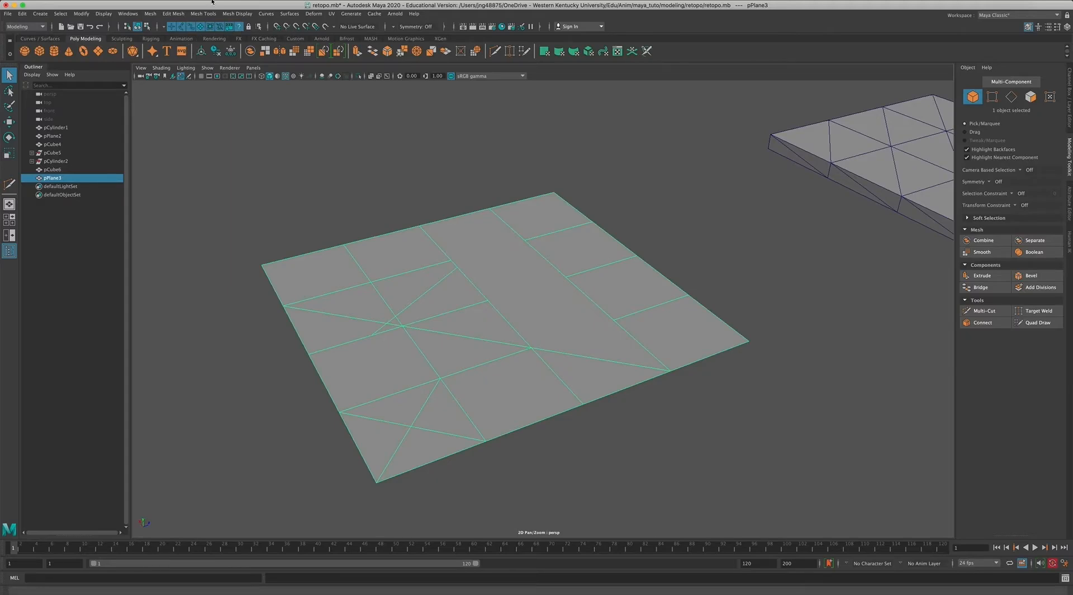
pyautogui.click(202, 14)
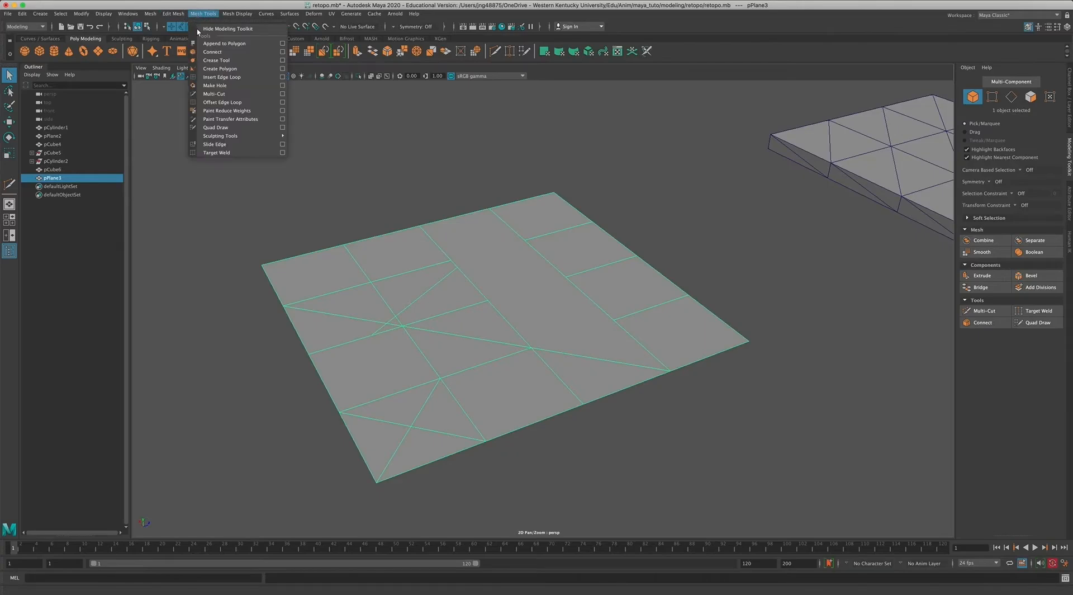
pyautogui.click(213, 77)
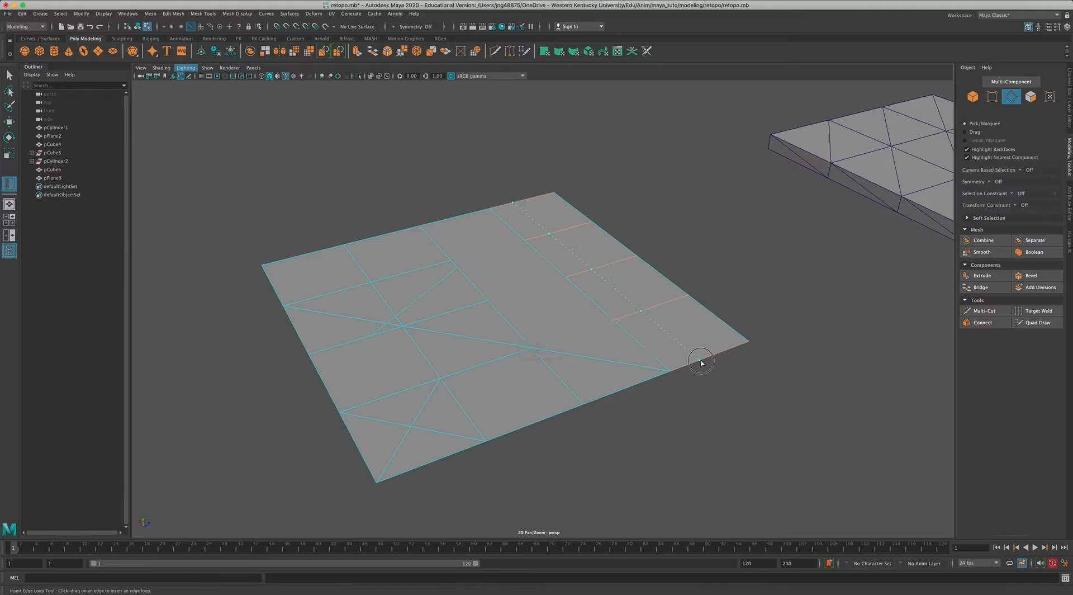
pyautogui.moveTo(726, 347); pyautogui.dragTo(712, 356)
pyautogui.press('q')
pyautogui.click(240, 127)
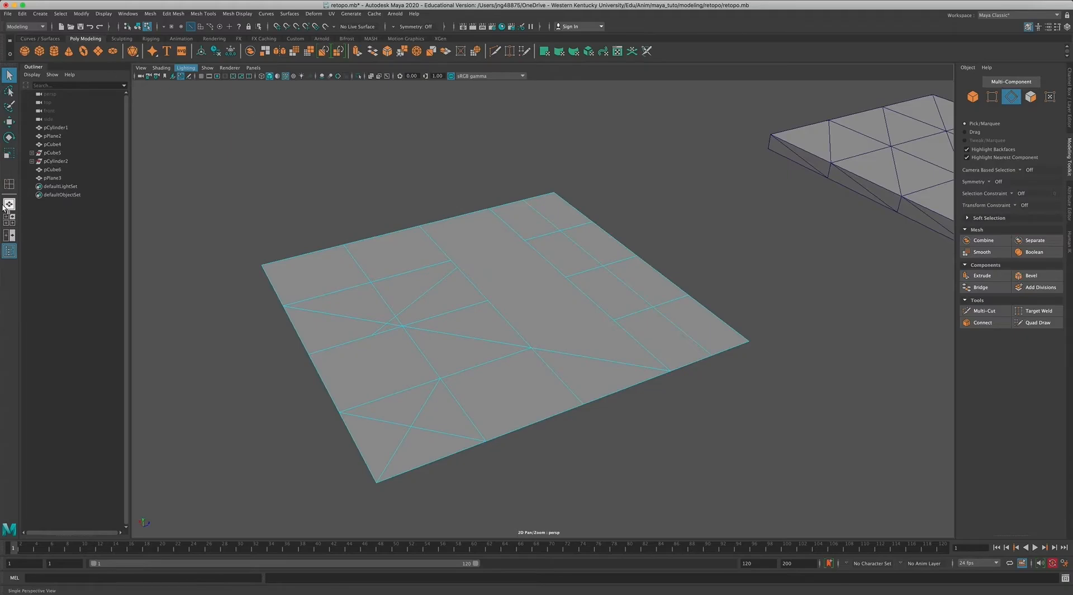
# Try inserting edge loops across the near quad in the second column and the far-left corner quad, undoing each one.
pyautogui.click(10, 185)
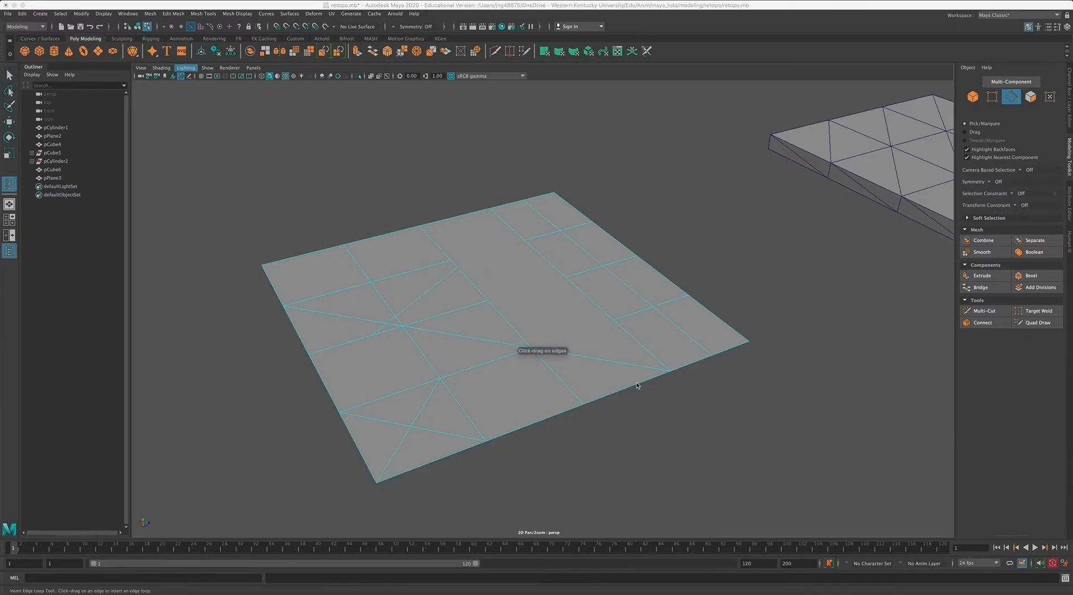
pyautogui.moveTo(601, 385)
pyautogui.keyDown('alt'); pyautogui.mouseDown()
pyautogui.moveTo(594, 460)
pyautogui.moveTo(597, 393)
pyautogui.mouseUp(); pyautogui.keyUp('alt')
pyautogui.click(579, 388)
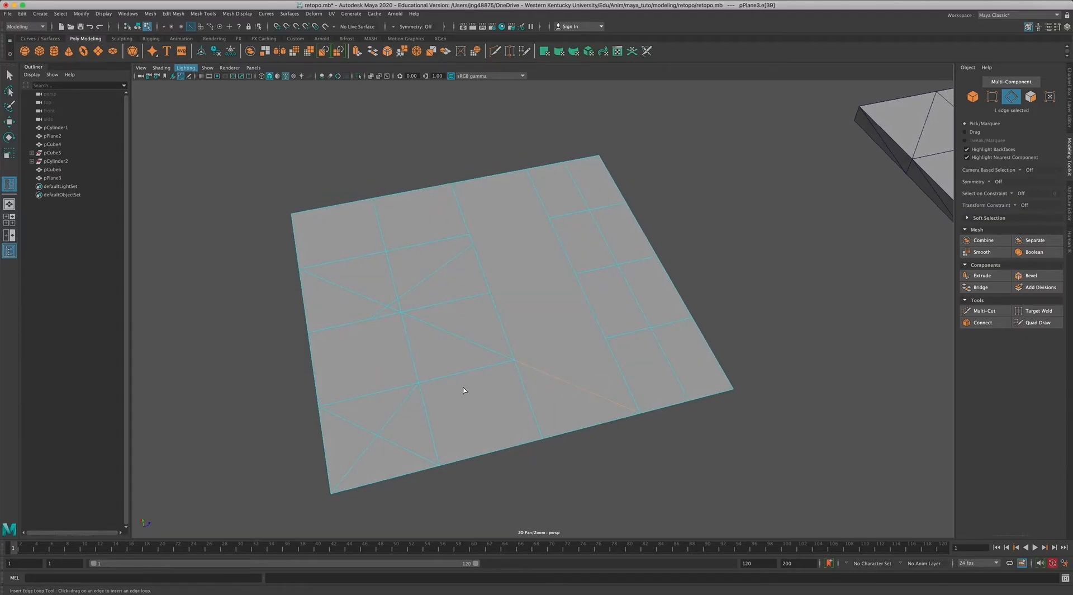
pyautogui.moveTo(463, 379)
pyautogui.mouseDown()
pyautogui.moveTo(438, 384)
pyautogui.moveTo(469, 380)
pyautogui.mouseUp()
pyautogui.hotkey('ctrl', 'z')
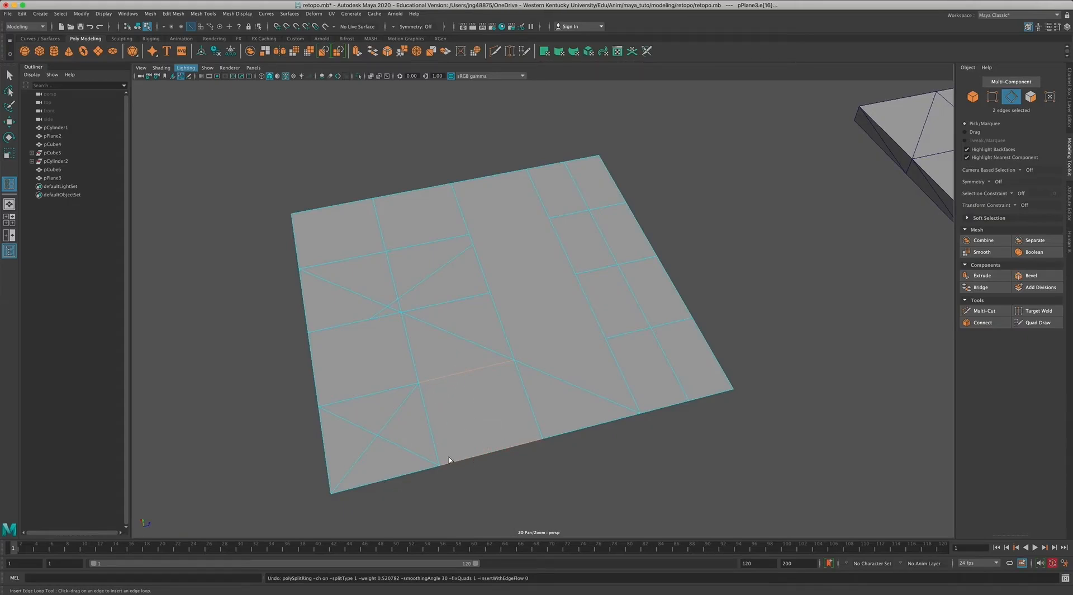
pyautogui.moveTo(335, 208)
pyautogui.mouseDown()
pyautogui.moveTo(355, 201)
pyautogui.moveTo(344, 206)
pyautogui.mouseUp()
pyautogui.hotkey('ctrl', 'z')
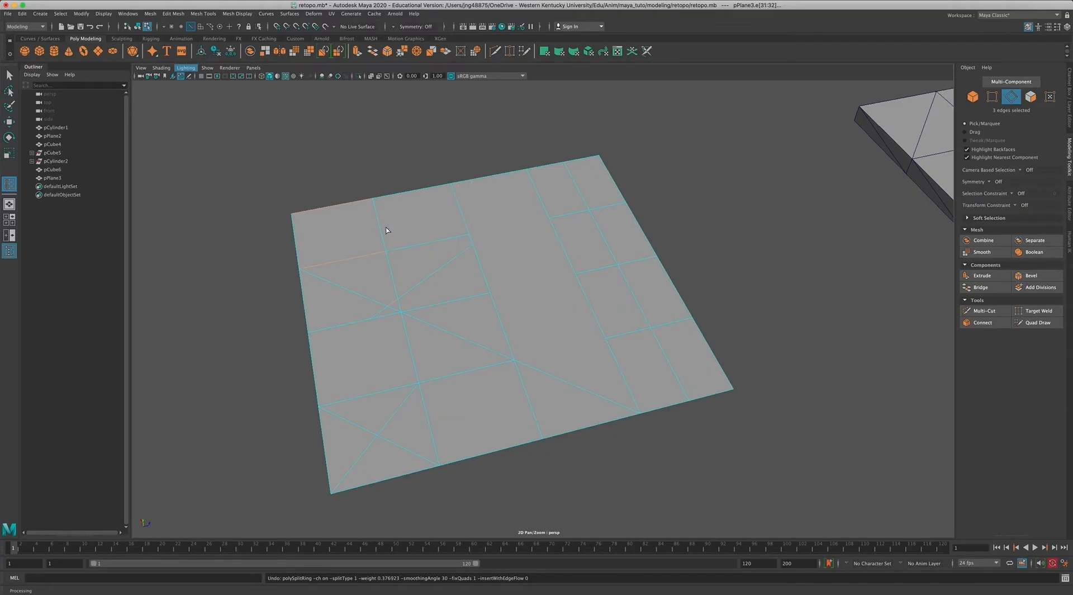
# Try inserting edge loops across the far-right corner quads and around the triangles in the left column, undoing each attempt.
pyautogui.hotkey('shift', 'z')
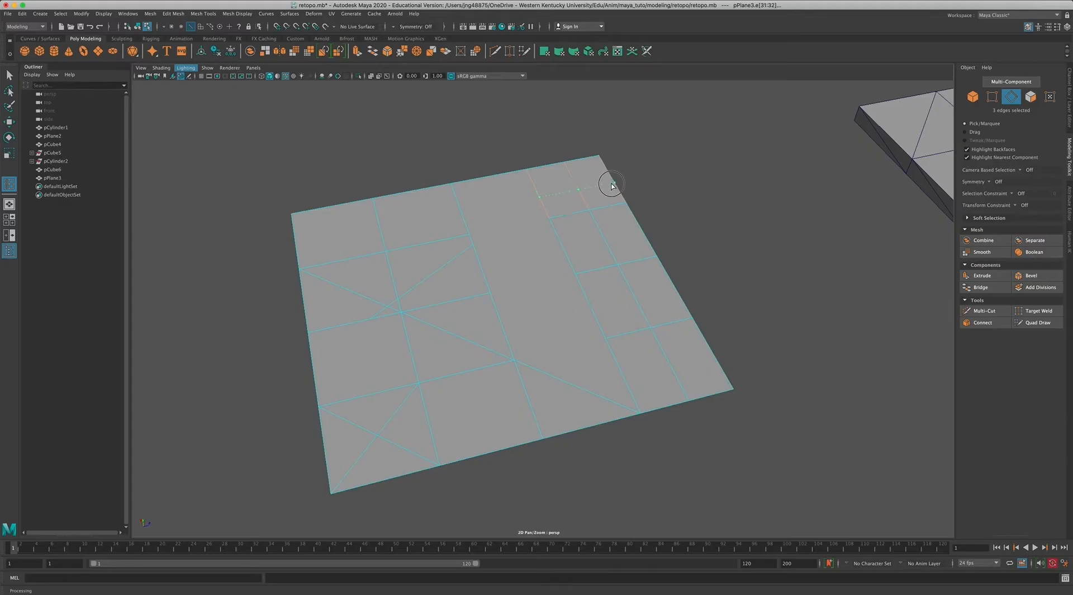
pyautogui.press('z')
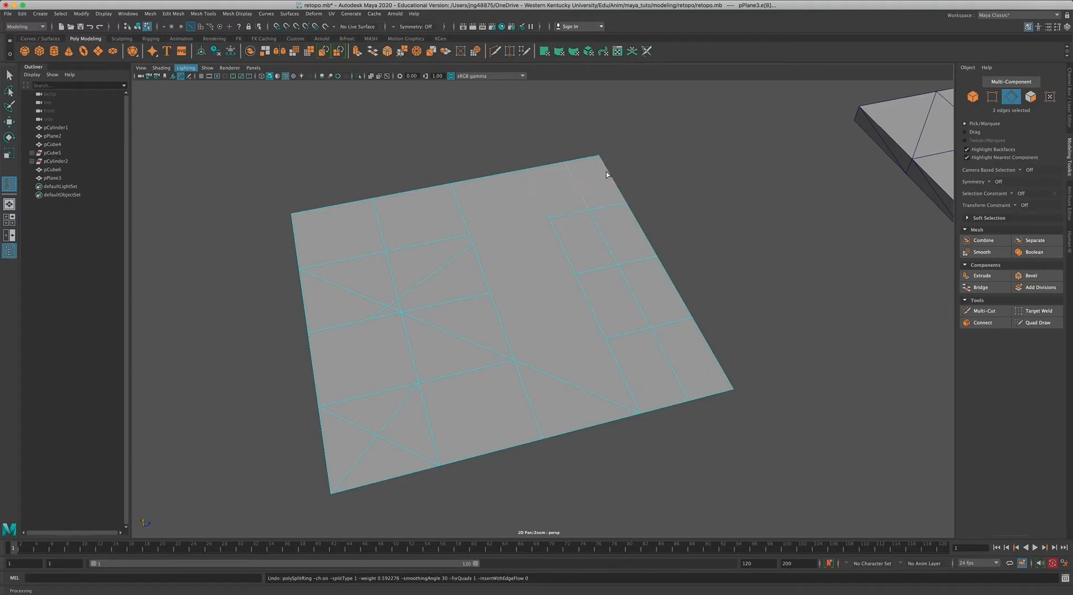
pyautogui.click(337, 453)
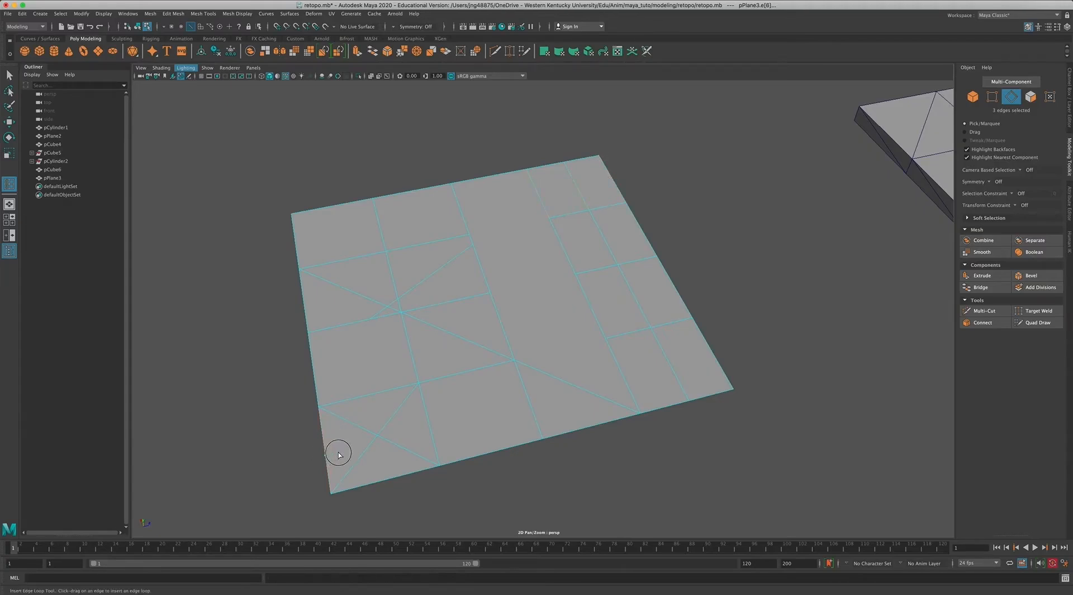
pyautogui.moveTo(361, 429); pyautogui.dragTo(367, 394)
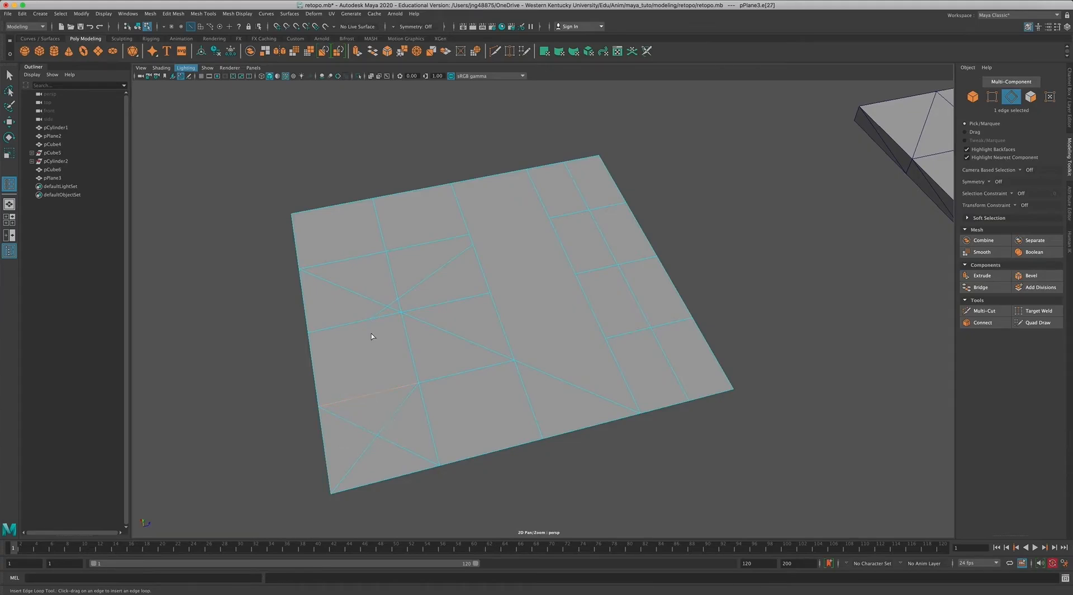
pyautogui.moveTo(346, 326)
pyautogui.mouseDown()
pyautogui.moveTo(331, 319)
pyautogui.moveTo(338, 326)
pyautogui.mouseUp()
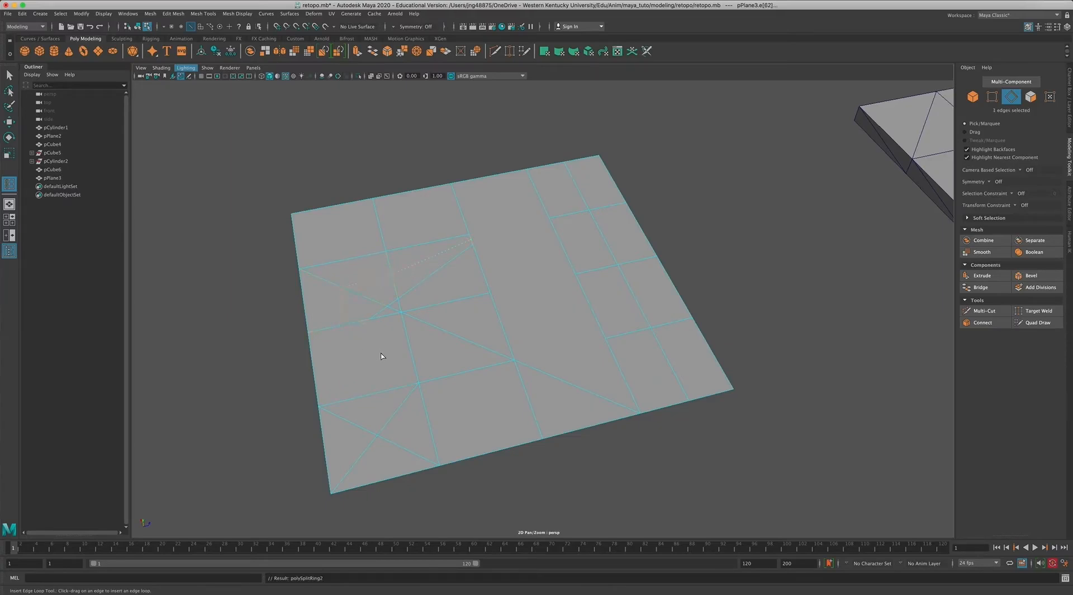
pyautogui.click(9, 74)
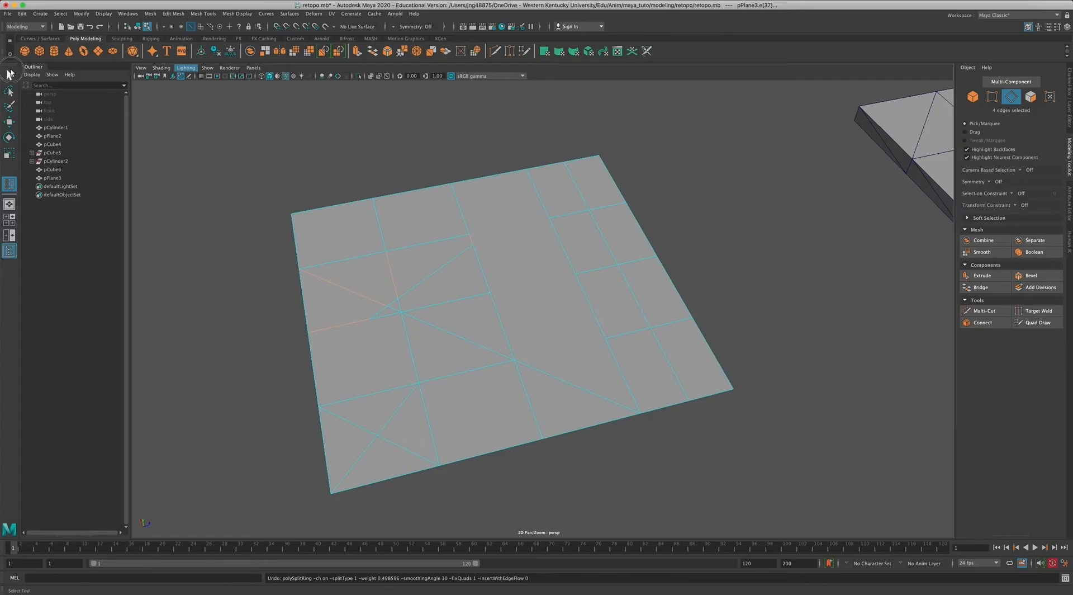
# Delete the long diagonal edge crossing the second-row quad in the plane's second column.
pyautogui.moveTo(296, 250)
pyautogui.keyDown('alt'); pyautogui.mouseDown()
pyautogui.moveTo(338, 238)
pyautogui.moveTo(300, 247)
pyautogui.moveTo(306, 241)
pyautogui.mouseUp(); pyautogui.keyUp('alt')
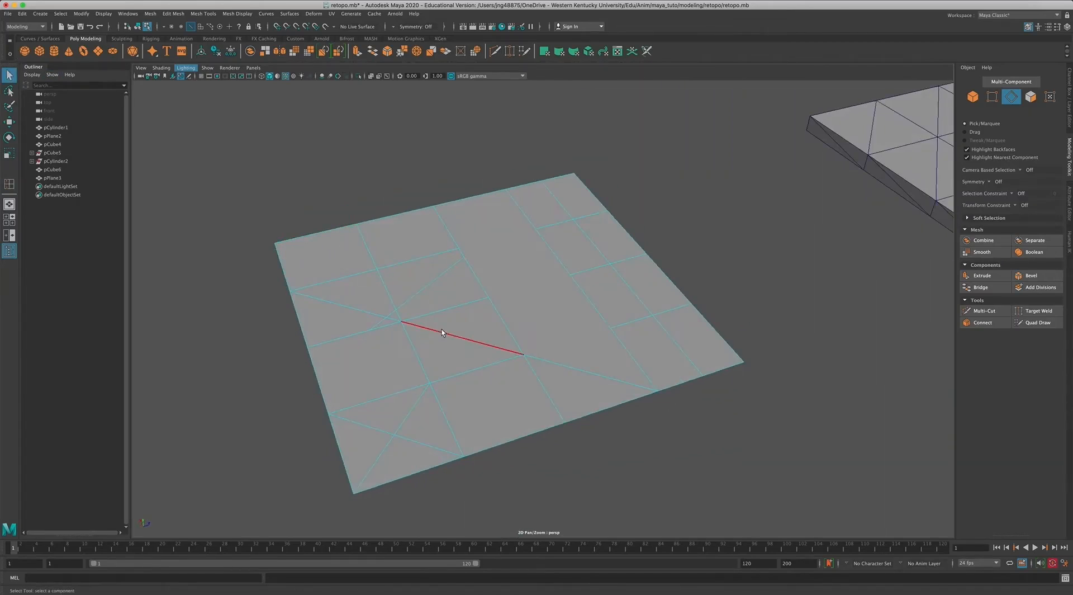
pyautogui.click(435, 281)
pyautogui.keyDown('alt'); pyautogui.moveTo(436, 280); pyautogui.dragTo(430, 302); pyautogui.keyUp('alt')
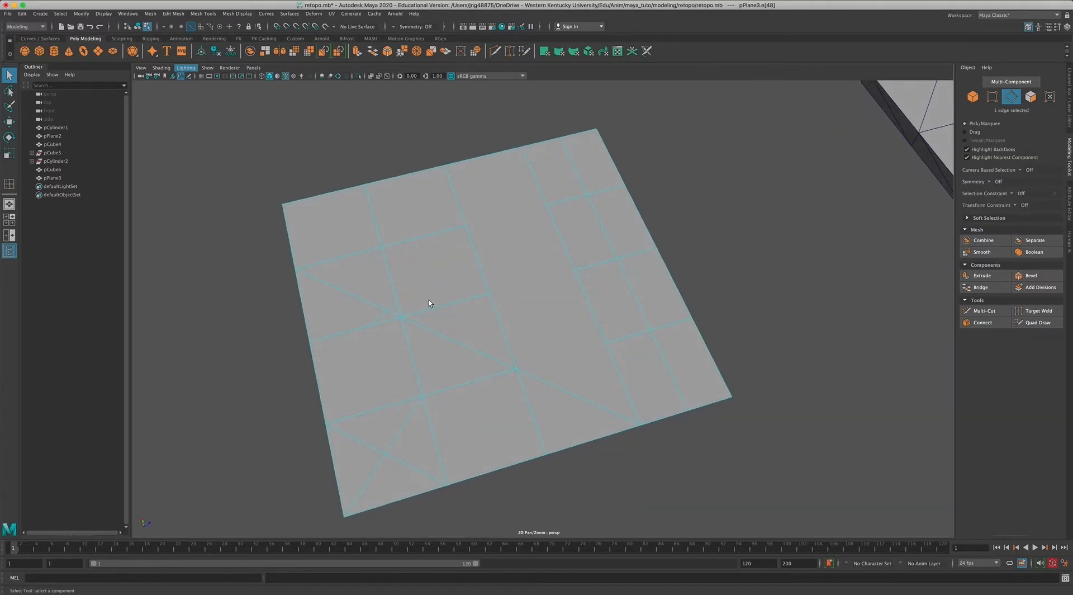
pyautogui.keyDown('alt'); pyautogui.moveTo(431, 302); pyautogui.dragTo(507, 302, button='right'); pyautogui.keyUp('alt')
pyautogui.keyDown('alt'); pyautogui.moveTo(438, 297); pyautogui.dragTo(487, 293, button='middle'); pyautogui.keyUp('alt')
pyautogui.moveTo(487, 293)
pyautogui.keyDown('alt'); pyautogui.mouseDown()
pyautogui.moveTo(463, 288)
pyautogui.moveTo(474, 286)
pyautogui.mouseUp(); pyautogui.keyUp('alt')
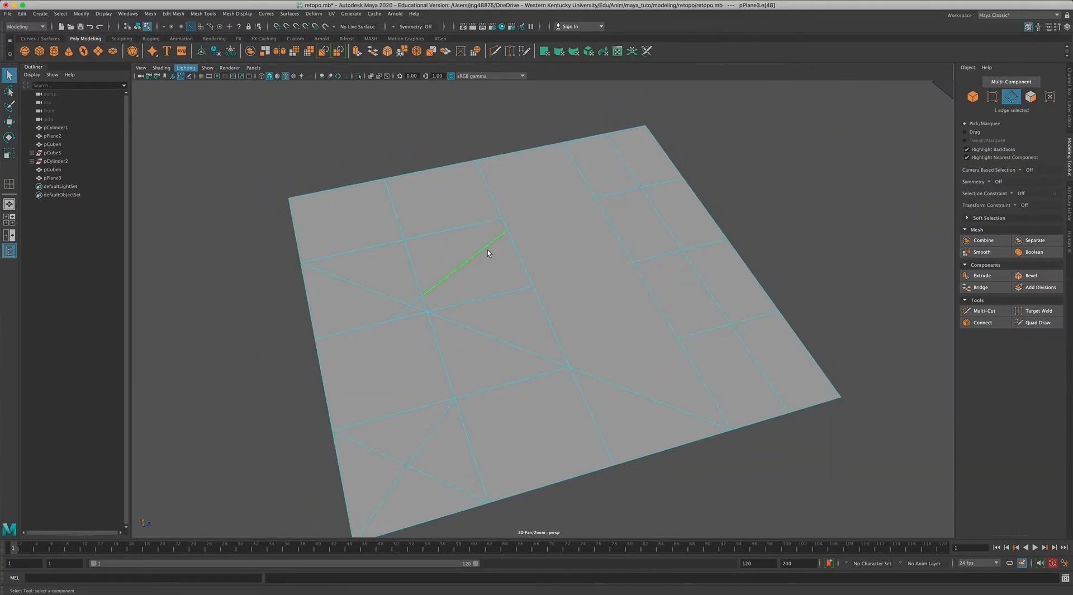
pyautogui.press('Delete')
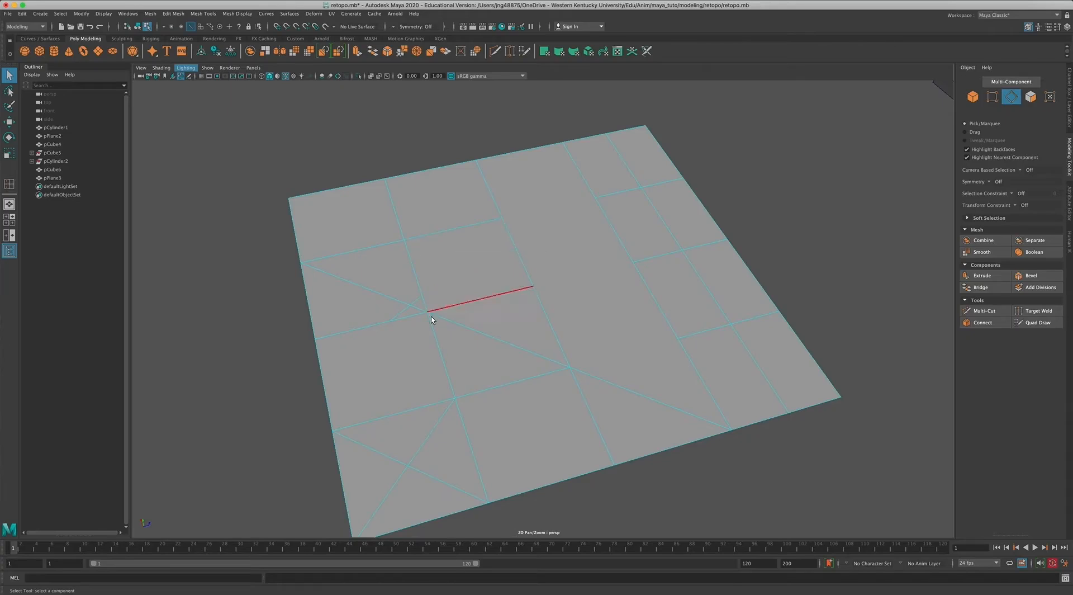
# Try removing the diagonal edges in the first column's second-row quad with Delete Edge/Vertex, and undo the deletions.
pyautogui.click(360, 287)
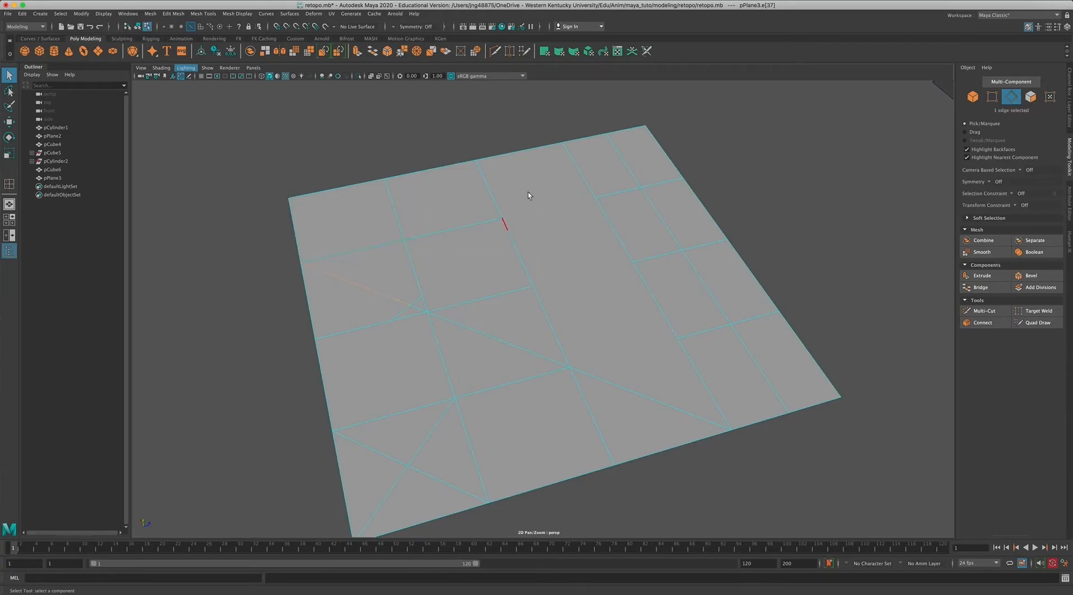
pyautogui.click(185, 14)
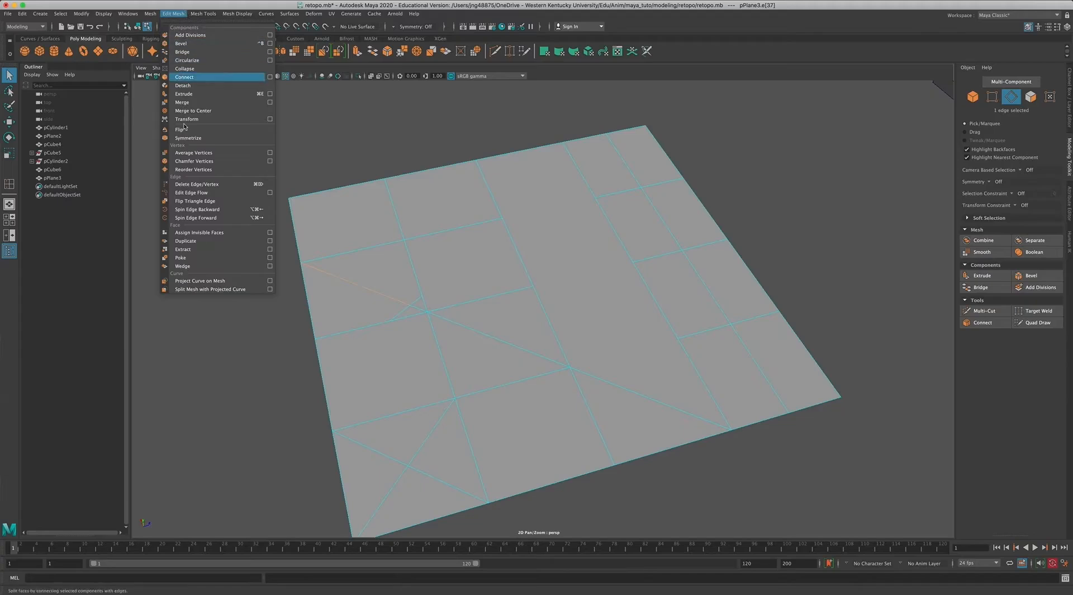
pyautogui.click(212, 185)
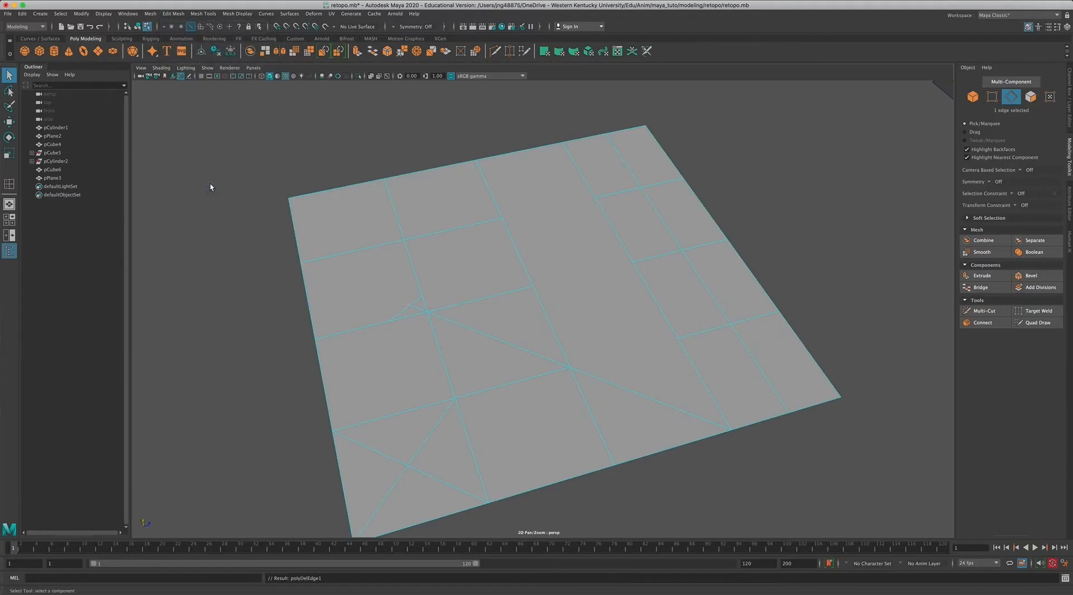
pyautogui.click(403, 308)
pyautogui.press('Delete')
pyautogui.hotkey('ctrl', 'z')
pyautogui.hotkey('ctrl', 'z')
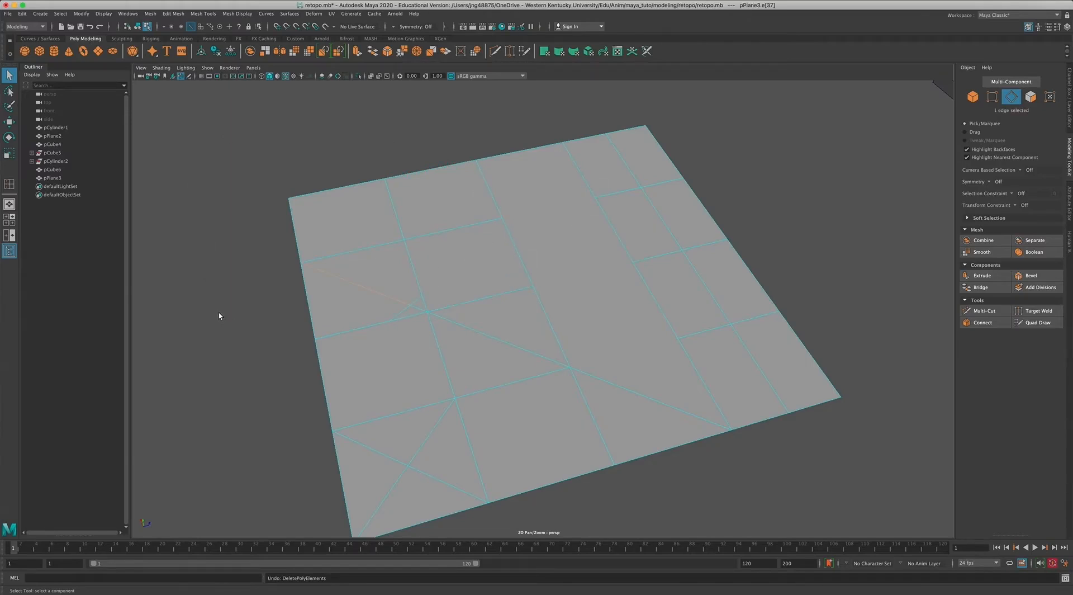
# Remove the vertex where the diagonals cross in the first column's second-row quad, together with its connected edges.
pyautogui.moveTo(427, 309); pyautogui.dragTo(304, 275, button='right')
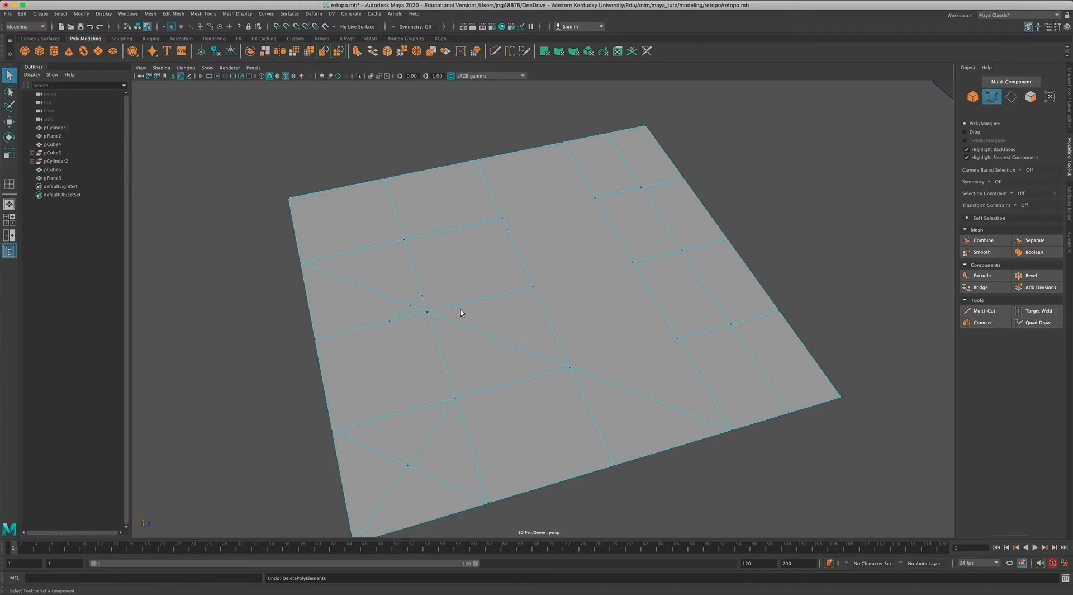
pyautogui.click(401, 296)
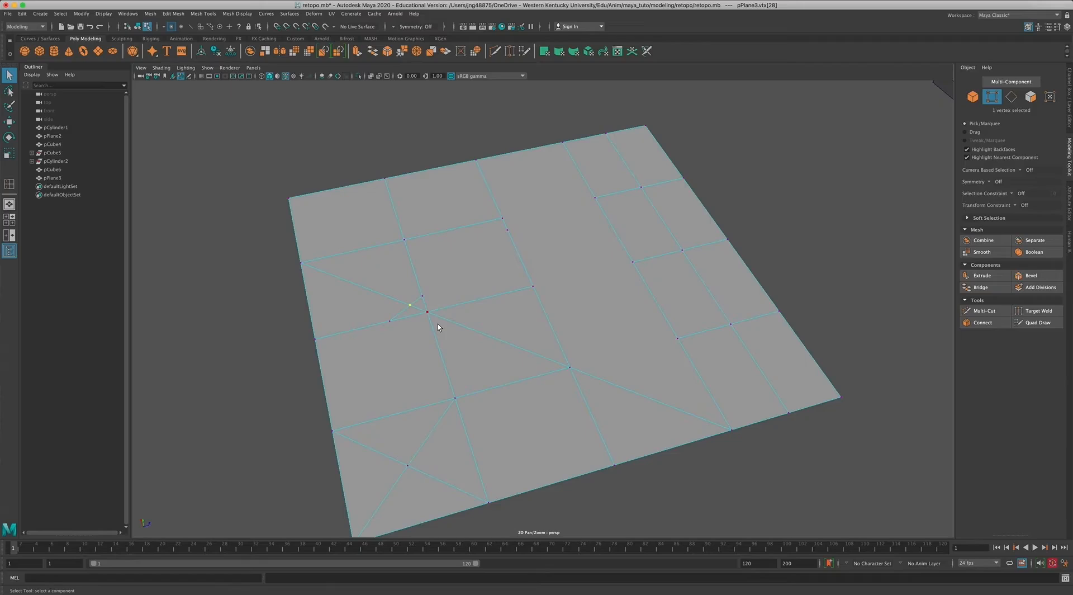
pyautogui.press('Delete')
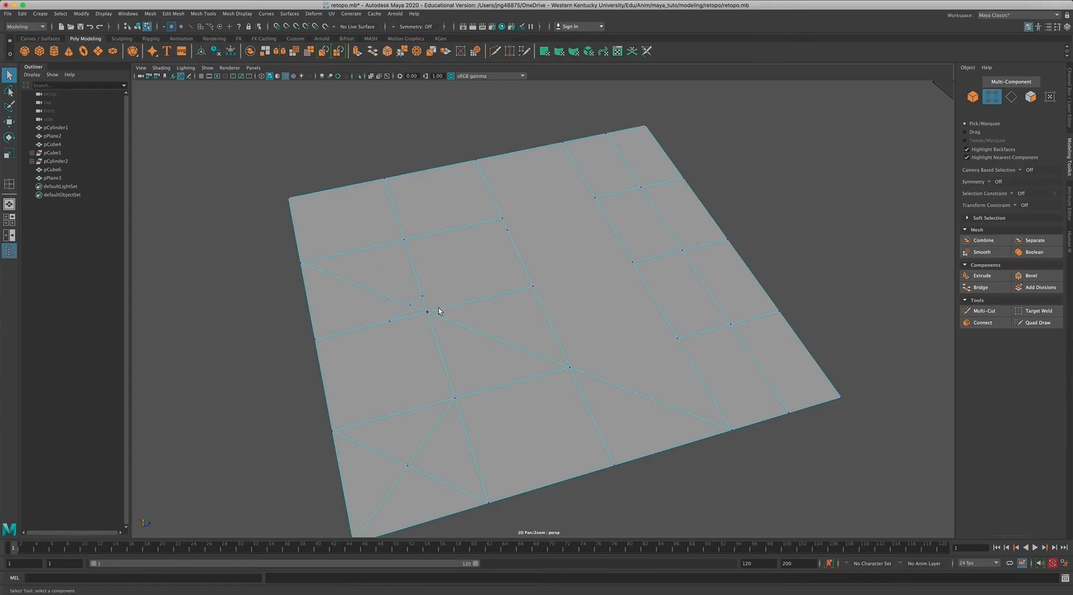
pyautogui.click(401, 302)
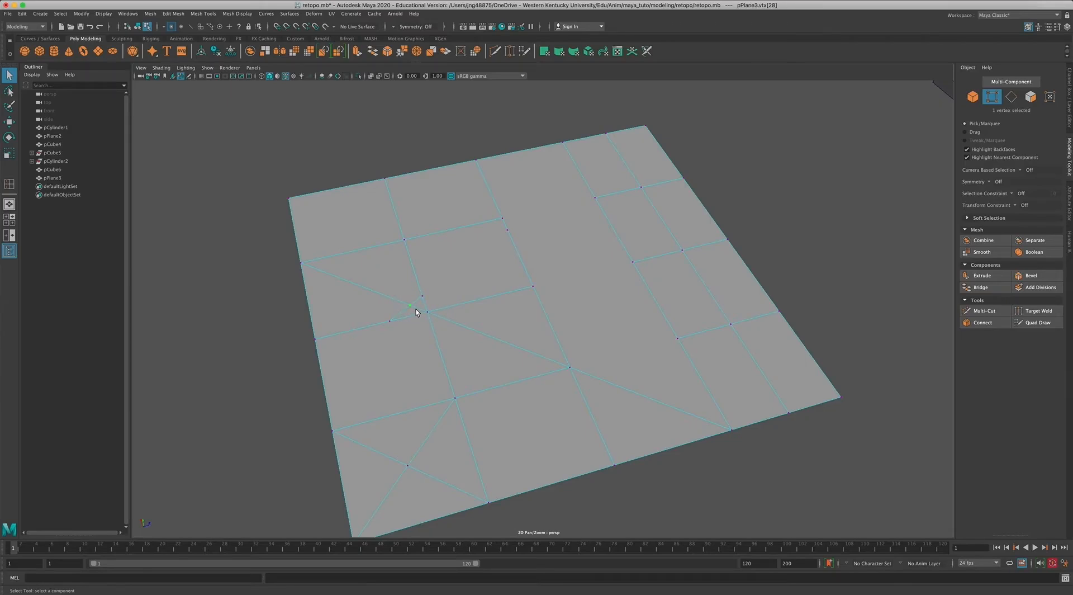
pyautogui.hotkey('ctrl', 'Delete')
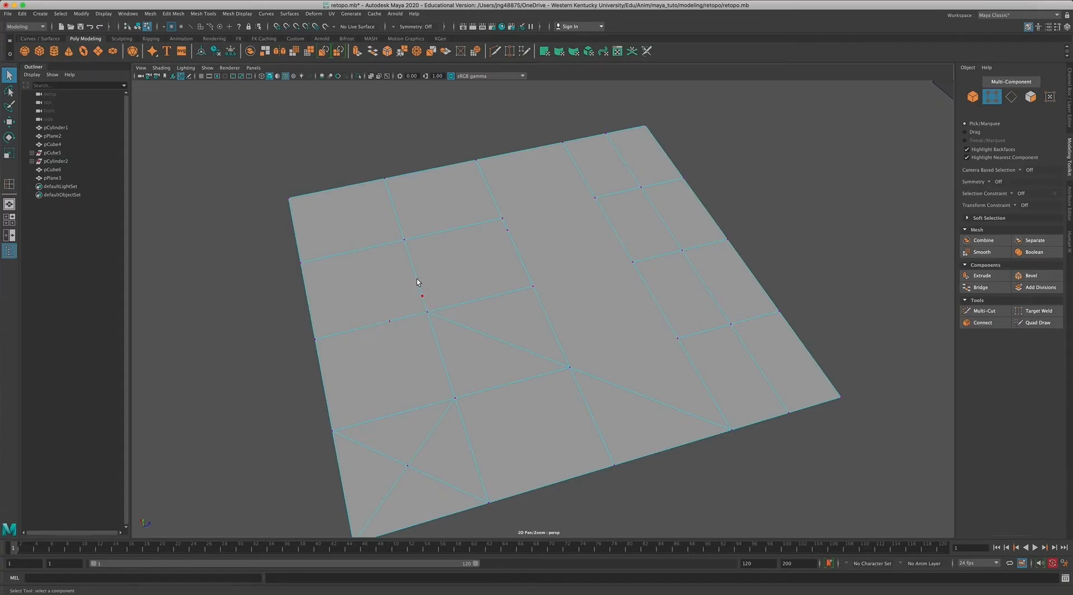
# Delete the three stray vertices left on the edges around the second-row quads.
pyautogui.moveTo(374, 311); pyautogui.dragTo(411, 352)
pyautogui.click(422, 296)
pyautogui.hotkey('ctrl', 'Delete')
pyautogui.moveTo(378, 312); pyautogui.dragTo(401, 340)
pyautogui.press('Delete')
pyautogui.moveTo(501, 226); pyautogui.dragTo(538, 252)
pyautogui.press('Delete')
# Try deleting the centre vertex of the crossed diagonals in the near-left corner quad, and undo it.
pyautogui.moveTo(395, 455); pyautogui.dragTo(421, 482)
pyautogui.press('Delete')
pyautogui.moveTo(512, 482)
pyautogui.keyDown('alt'); pyautogui.mouseDown()
pyautogui.moveTo(515, 455)
pyautogui.moveTo(492, 468)
pyautogui.moveTo(524, 467)
pyautogui.mouseUp(); pyautogui.keyUp('alt')
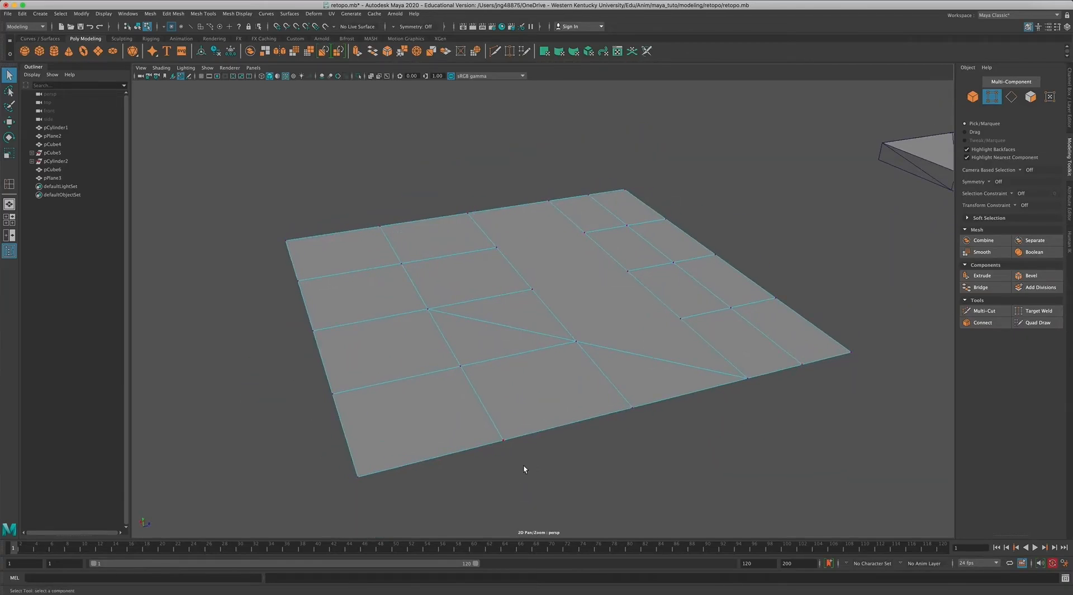
pyautogui.hotkey('ctrl', 'z')
# Remove the centre vertex and its diagonals from the near-left corner quad with Delete Edge/Vertex.
pyautogui.moveTo(408, 412); pyautogui.dragTo(440, 435)
pyautogui.click(173, 13)
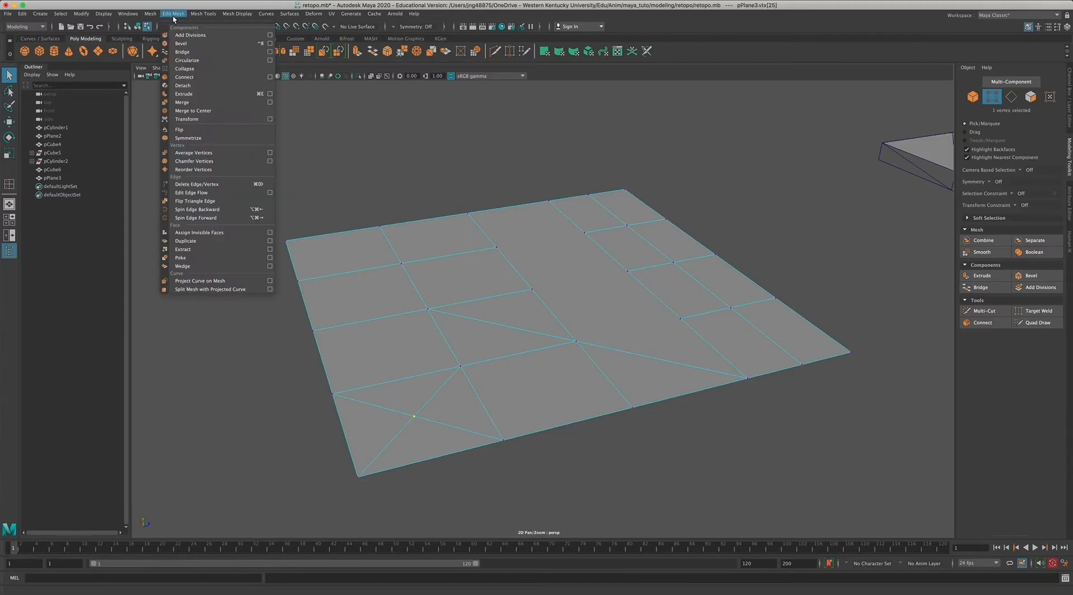
pyautogui.click(226, 186)
# Switch to edge selection and delete the two remaining diagonal edges running across the plane's second and third columns.
pyautogui.keyDown('alt'); pyautogui.moveTo(493, 308); pyautogui.dragTo(501, 338); pyautogui.keyUp('alt')
pyautogui.click(503, 334)
pyautogui.rightClick(508, 334)
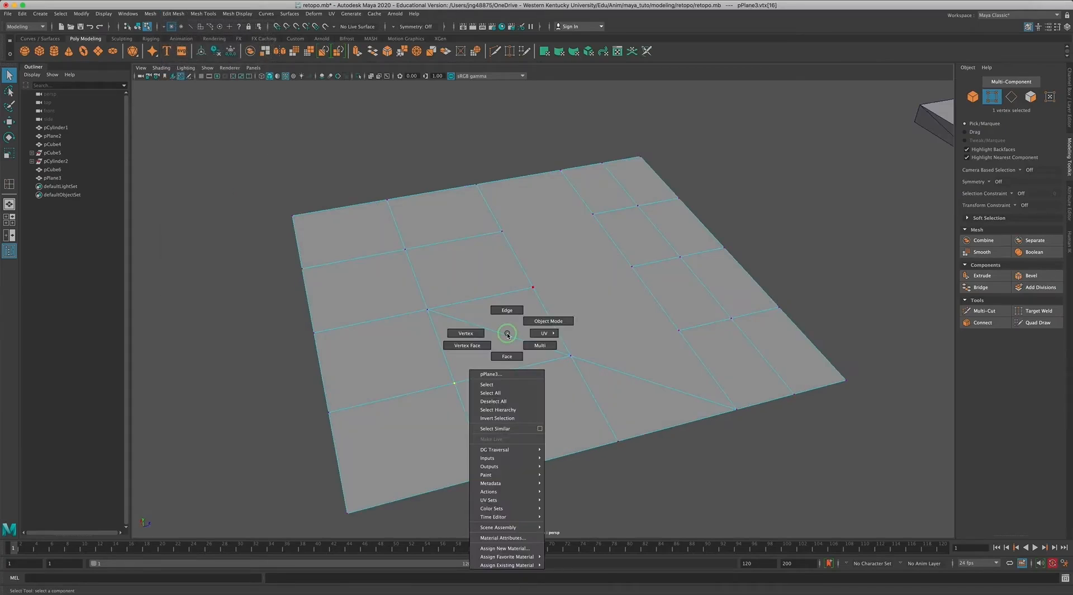
pyautogui.click(507, 310)
pyautogui.click(504, 340)
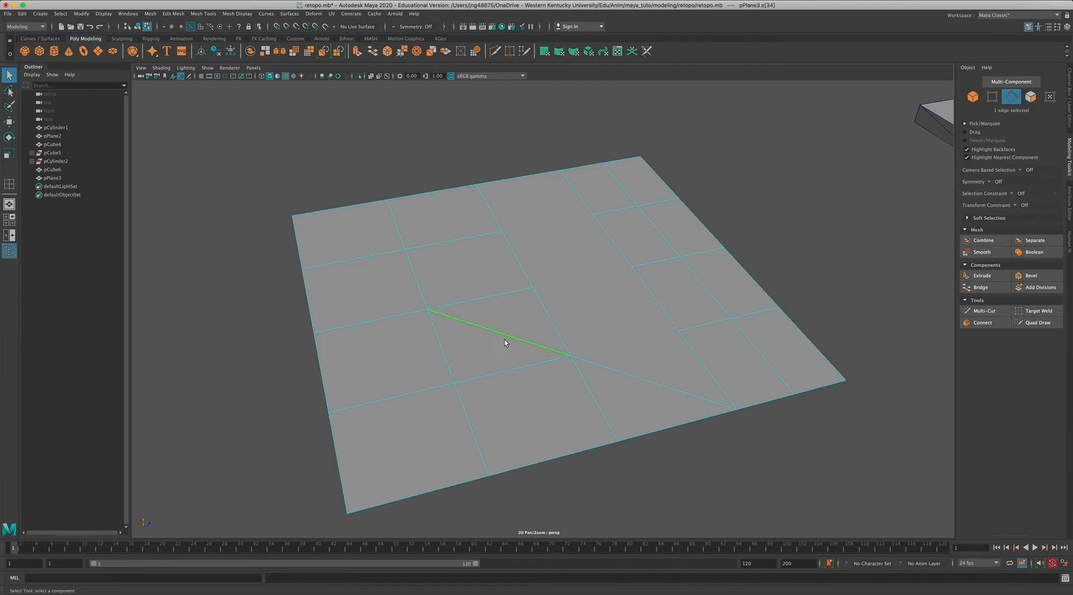
pyautogui.press('Delete')
pyautogui.click(631, 373)
pyautogui.press('Delete')
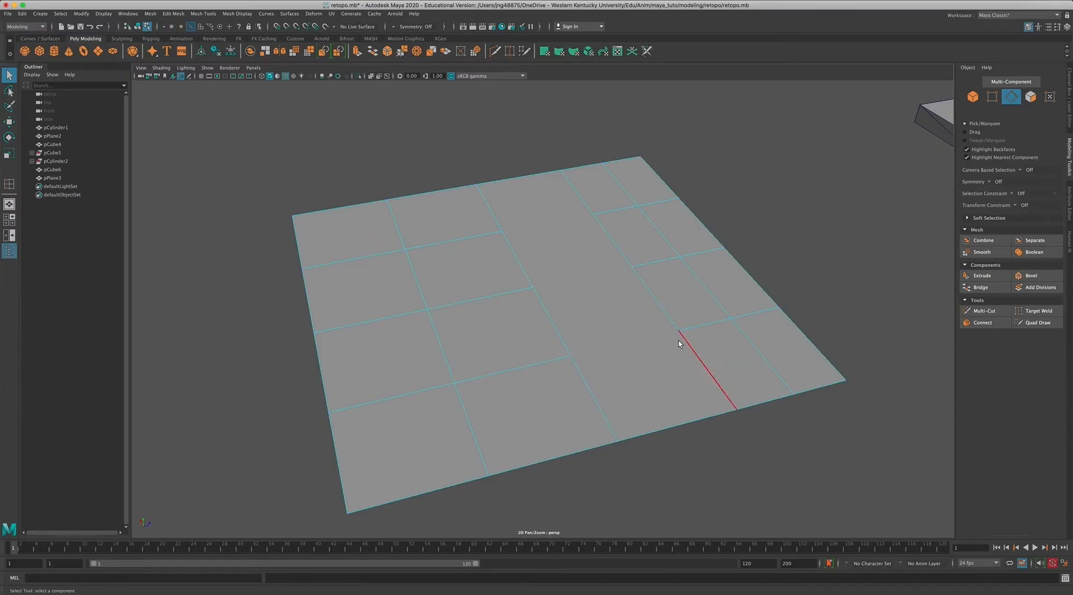
# Switch to vertex selection and use Multi-Cut to connect the two unjoined vertices across the nearest break in the third column.
pyautogui.keyDown('alt'); pyautogui.moveTo(630, 377); pyautogui.dragTo(580, 366); pyautogui.keyUp('alt')
pyautogui.moveTo(562, 355); pyautogui.dragTo(519, 355, button='right')
pyautogui.keyDown('alt'); pyautogui.moveTo(501, 389); pyautogui.dragTo(494, 446); pyautogui.keyUp('alt')
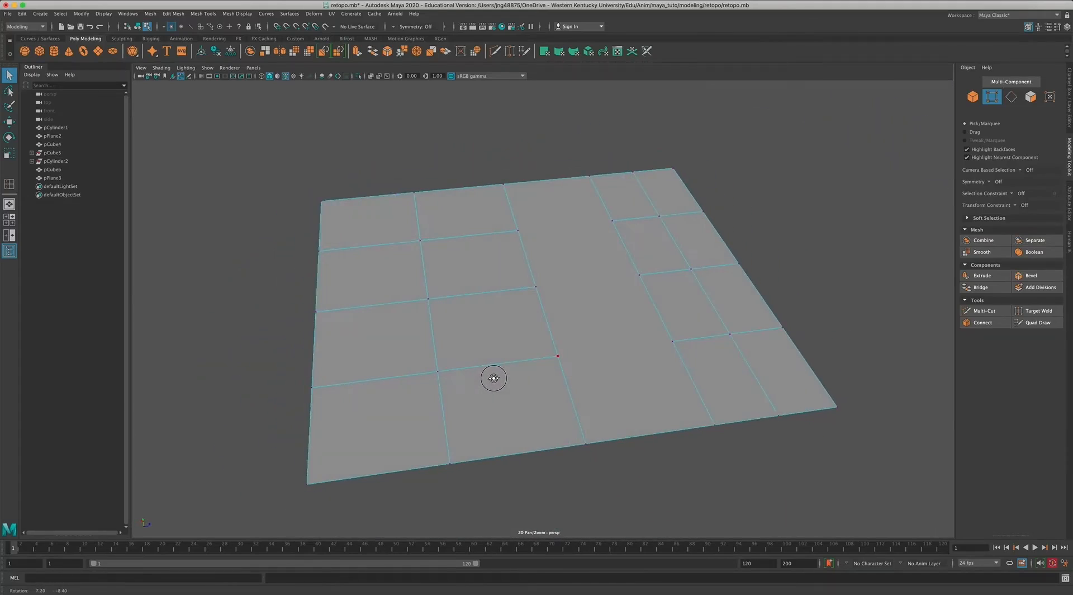
pyautogui.keyDown('alt'); pyautogui.moveTo(484, 369); pyautogui.dragTo(468, 407, button='middle'); pyautogui.keyUp('alt')
pyautogui.keyDown('alt'); pyautogui.moveTo(489, 406); pyautogui.dragTo(486, 400); pyautogui.keyUp('alt')
pyautogui.click(984, 310)
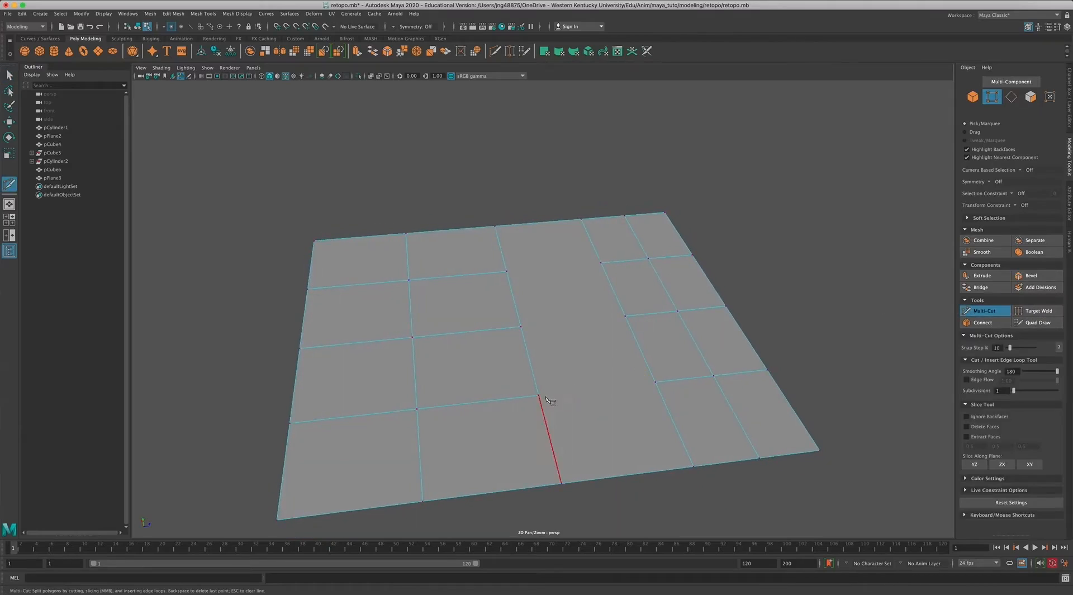
pyautogui.click(656, 384)
pyautogui.press('Return')
# Cut two more edges across the third column, connecting the vertex pairs of the middle and far horizontal lines.
pyautogui.click(522, 326)
pyautogui.click(626, 316)
pyautogui.press('Return')
pyautogui.click(506, 271)
pyautogui.click(600, 263)
pyautogui.press('Return')
pyautogui.click(655, 382)
pyautogui.press('Escape')
# Insert five edge loops in the plane: one each through the first and third columns and one through each of the three nearest rows.
pyautogui.keyDown('alt'); pyautogui.moveTo(752, 376); pyautogui.dragTo(660, 358); pyautogui.keyUp('alt')
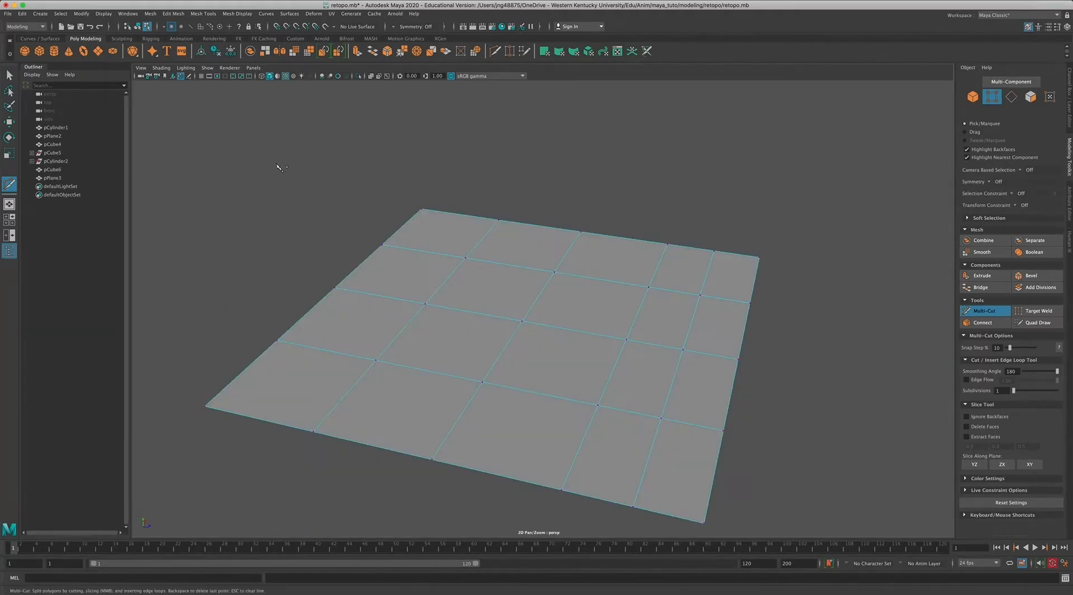
pyautogui.click(211, 15)
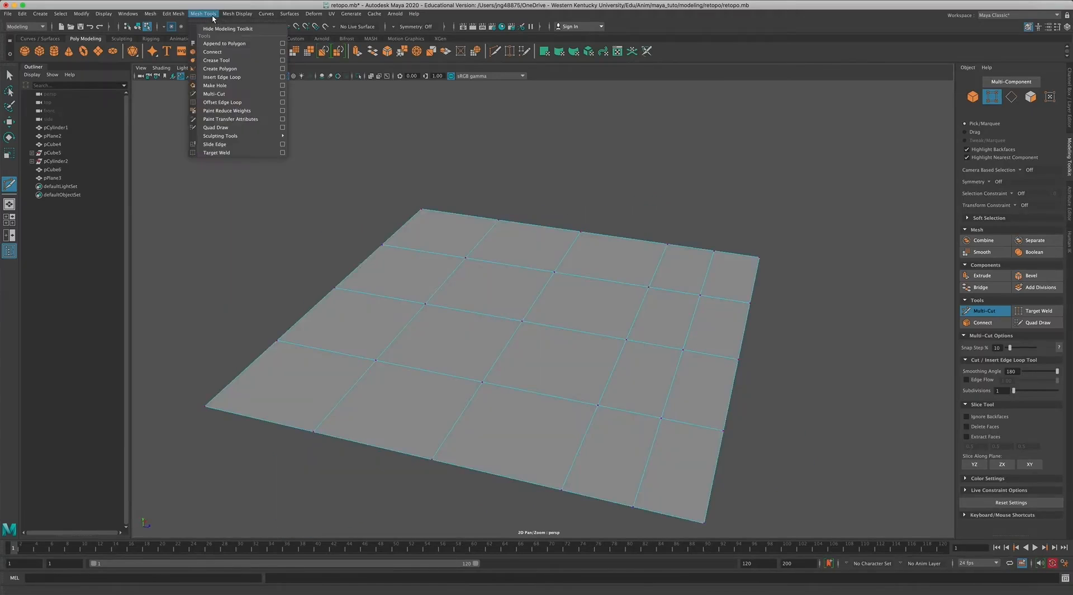
pyautogui.click(222, 77)
pyautogui.moveTo(270, 423); pyautogui.dragTo(266, 423)
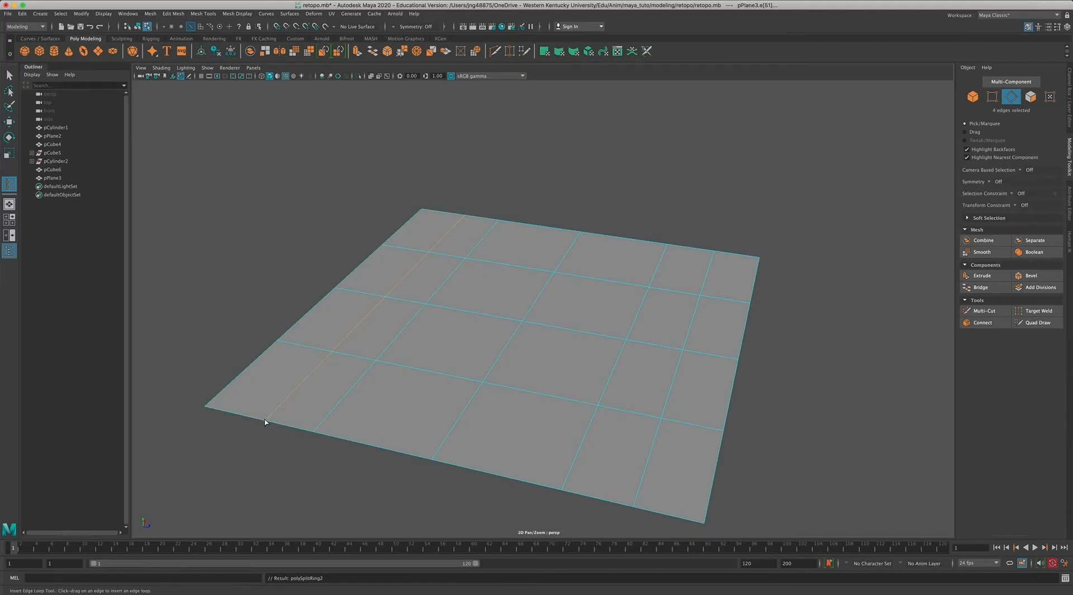
pyautogui.moveTo(246, 371)
pyautogui.mouseDown()
pyautogui.moveTo(244, 357)
pyautogui.moveTo(243, 368)
pyautogui.mouseUp()
pyautogui.moveTo(314, 311); pyautogui.dragTo(307, 318)
pyautogui.moveTo(371, 263); pyautogui.dragTo(365, 269)
pyautogui.click(504, 480)
pyautogui.click(9, 73)
pyautogui.click(830, 344)
# Move the second and third interior lengthwise edge loops of the plane sideways to even out the column spacing.
pyautogui.keyDown('alt'); pyautogui.moveTo(815, 340); pyautogui.dragTo(831, 341); pyautogui.keyUp('alt')
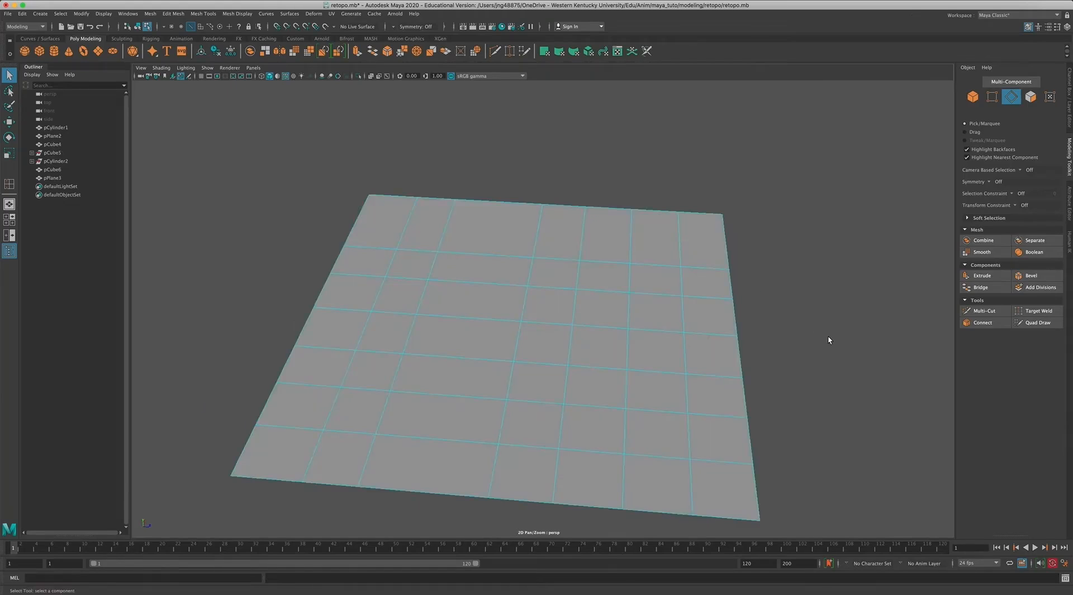
pyautogui.doubleClick(412, 334)
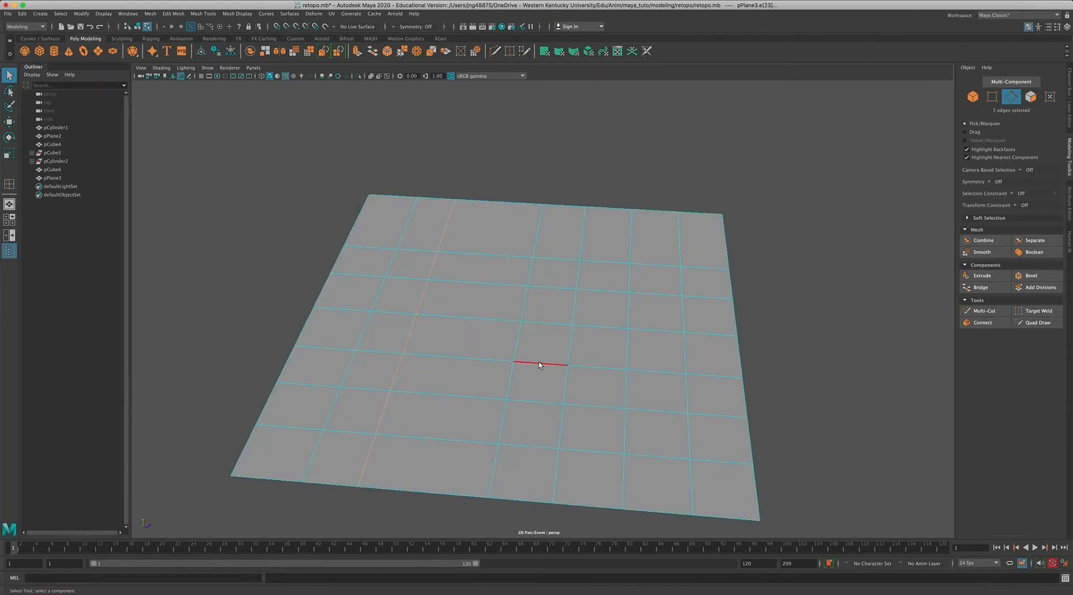
pyautogui.press('w')
pyautogui.moveTo(461, 313); pyautogui.dragTo(517, 320)
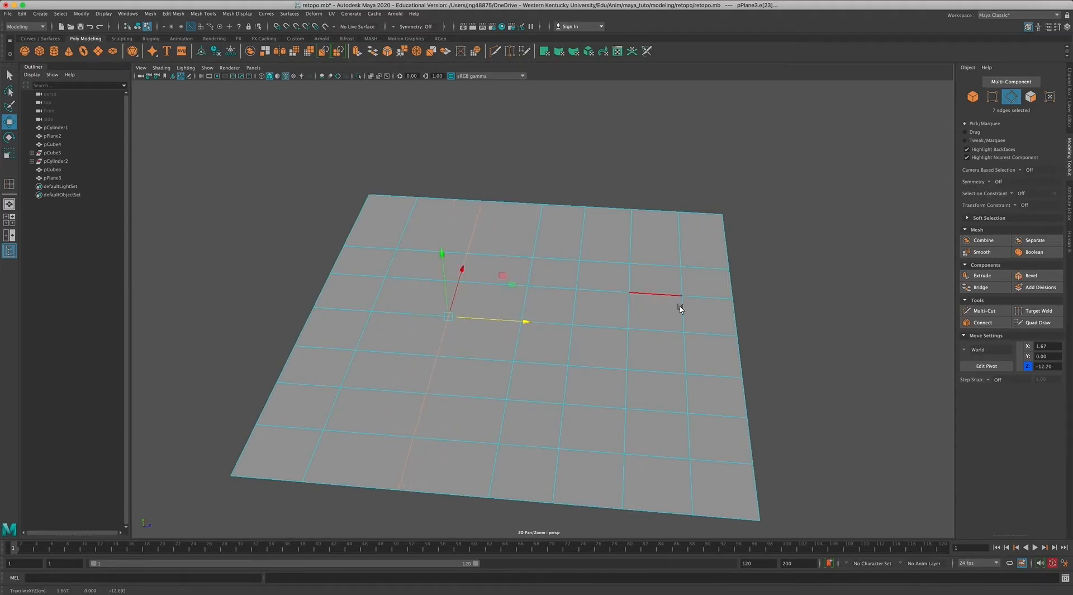
pyautogui.click(527, 308)
pyautogui.doubleClick(526, 308)
pyautogui.moveTo(599, 327); pyautogui.dragTo(582, 323)
pyautogui.click(793, 300)
# Select the triangulated slab pPlane2 in object mode.
pyautogui.moveTo(793, 301)
pyautogui.keyDown('alt'); pyautogui.mouseDown()
pyautogui.moveTo(737, 317)
pyautogui.moveTo(783, 315)
pyautogui.mouseUp(); pyautogui.keyUp('alt')
pyautogui.keyDown('alt'); pyautogui.moveTo(783, 314); pyautogui.dragTo(655, 287, button='right'); pyautogui.keyUp('alt')
pyautogui.keyDown('alt'); pyautogui.moveTo(655, 288); pyautogui.dragTo(461, 284, button='middle'); pyautogui.keyUp('alt')
pyautogui.keyDown('alt'); pyautogui.moveTo(548, 310); pyautogui.dragTo(378, 275, button='middle'); pyautogui.keyUp('alt')
pyautogui.keyDown('alt'); pyautogui.moveTo(568, 325); pyautogui.dragTo(536, 324); pyautogui.keyUp('alt')
pyautogui.keyDown('alt'); pyautogui.moveTo(536, 324); pyautogui.dragTo(491, 338, button='right'); pyautogui.keyUp('alt')
pyautogui.moveTo(492, 338)
pyautogui.keyDown('alt'); pyautogui.mouseDown()
pyautogui.moveTo(477, 322)
pyautogui.moveTo(509, 350)
pyautogui.moveTo(482, 347)
pyautogui.moveTo(493, 349)
pyautogui.mouseUp(); pyautogui.keyUp('alt')
pyautogui.click(493, 334)
pyautogui.moveTo(493, 349); pyautogui.dragTo(525, 335, button='right')
pyautogui.keyDown('alt'); pyautogui.moveTo(515, 417); pyautogui.dragTo(532, 346); pyautogui.keyUp('alt')
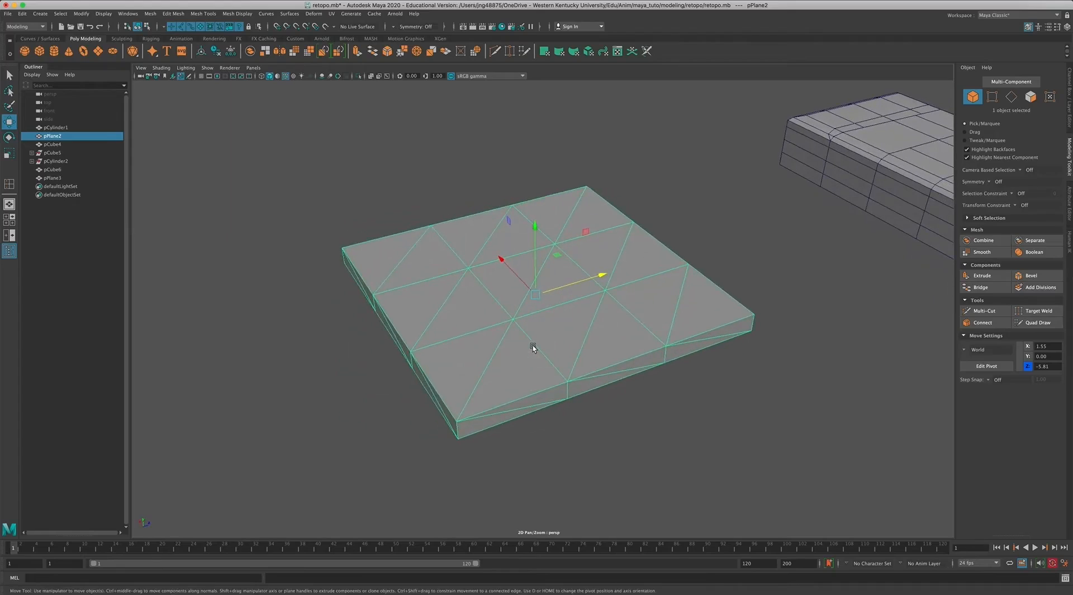
# Preview the triangulated slab smoothed, inspect its shape, and return it to unsmoothed display.
pyautogui.press('3')
pyautogui.click(618, 415)
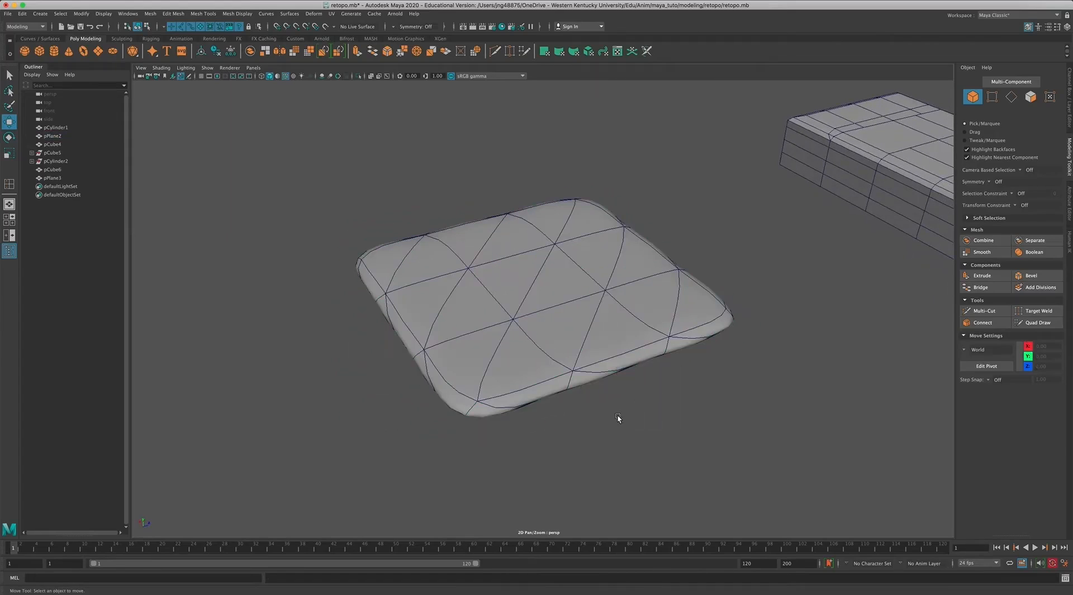
pyautogui.moveTo(566, 353)
pyautogui.keyDown('alt'); pyautogui.mouseDown()
pyautogui.moveTo(552, 309)
pyautogui.moveTo(547, 348)
pyautogui.moveTo(678, 376)
pyautogui.moveTo(537, 266)
pyautogui.moveTo(565, 369)
pyautogui.moveTo(597, 362)
pyautogui.moveTo(572, 360)
pyautogui.mouseUp(); pyautogui.keyUp('alt')
pyautogui.click(572, 361)
pyautogui.press('1')
# Convert the slab's triangles to quads with Quadrangulate, keeping the current option settings.
pyautogui.keyDown('alt'); pyautogui.moveTo(677, 371); pyautogui.dragTo(559, 334, button='right'); pyautogui.keyUp('alt')
pyautogui.keyDown('alt'); pyautogui.moveTo(630, 347); pyautogui.dragTo(545, 317, button='right'); pyautogui.keyUp('alt')
pyautogui.keyDown('alt'); pyautogui.moveTo(545, 317); pyautogui.dragTo(484, 272, button='middle'); pyautogui.keyUp('alt')
pyautogui.keyDown('alt'); pyautogui.moveTo(484, 272); pyautogui.dragTo(479, 310); pyautogui.keyUp('alt')
pyautogui.click(168, 14)
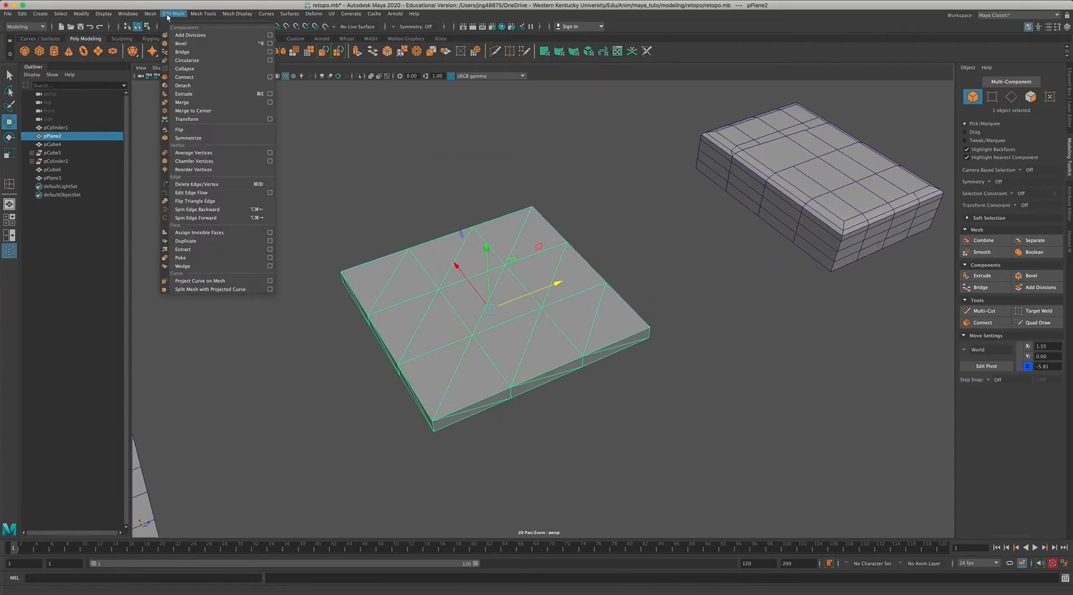
pyautogui.moveTo(153, 15)
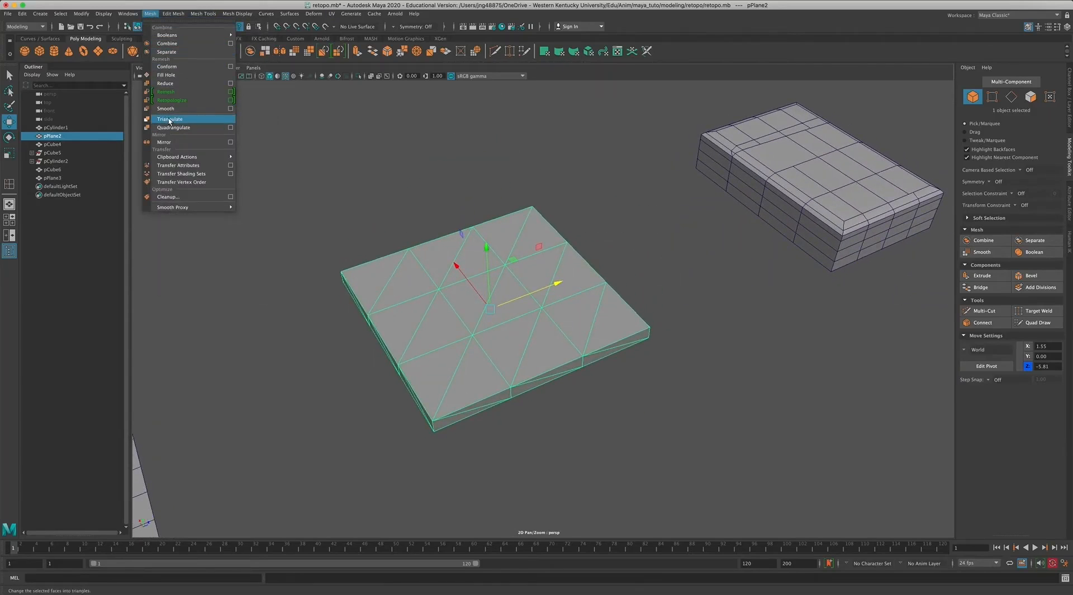
pyautogui.click(230, 128)
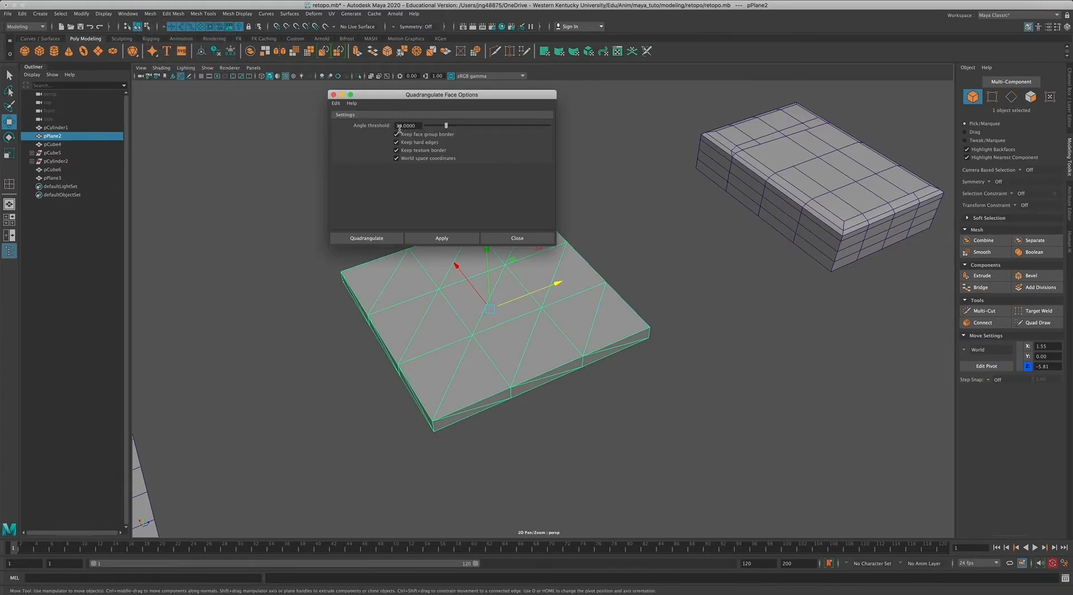
pyautogui.click(366, 237)
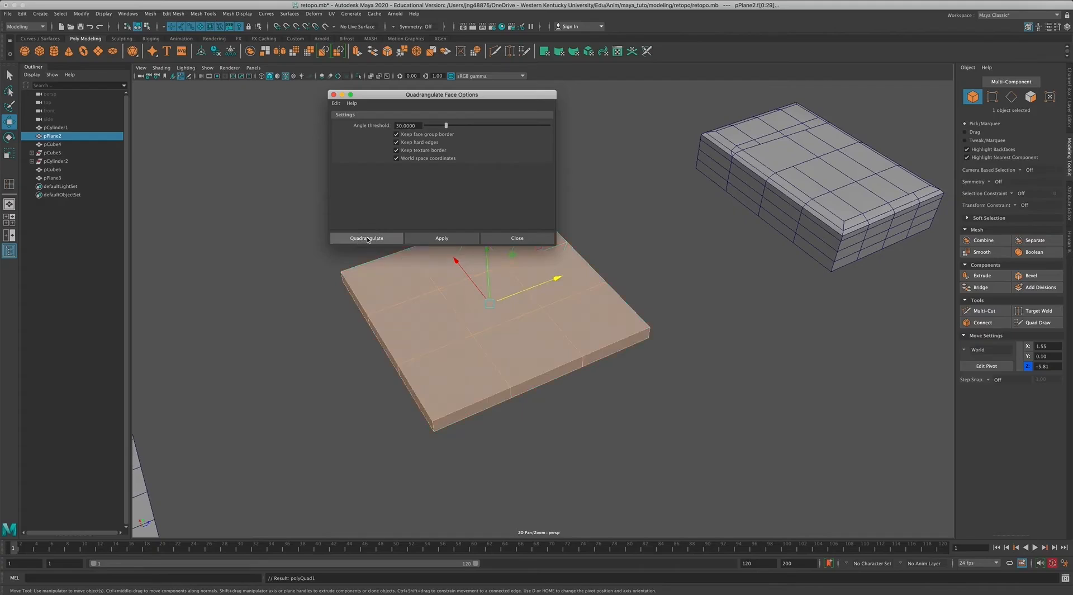
pyautogui.click(534, 406)
# Preview the quadrangulated slab smoothed, check its rounded corners, and return it to unsmoothed display.
pyautogui.moveTo(534, 406)
pyautogui.keyDown('alt'); pyautogui.mouseDown()
pyautogui.moveTo(492, 376)
pyautogui.moveTo(488, 343)
pyautogui.moveTo(501, 383)
pyautogui.moveTo(505, 371)
pyautogui.moveTo(640, 374)
pyautogui.moveTo(532, 376)
pyautogui.moveTo(493, 365)
pyautogui.moveTo(486, 436)
pyautogui.moveTo(541, 372)
pyautogui.moveTo(606, 388)
pyautogui.moveTo(543, 393)
pyautogui.moveTo(544, 447)
pyautogui.moveTo(544, 393)
pyautogui.mouseUp(); pyautogui.keyUp('alt')
pyautogui.click(491, 366)
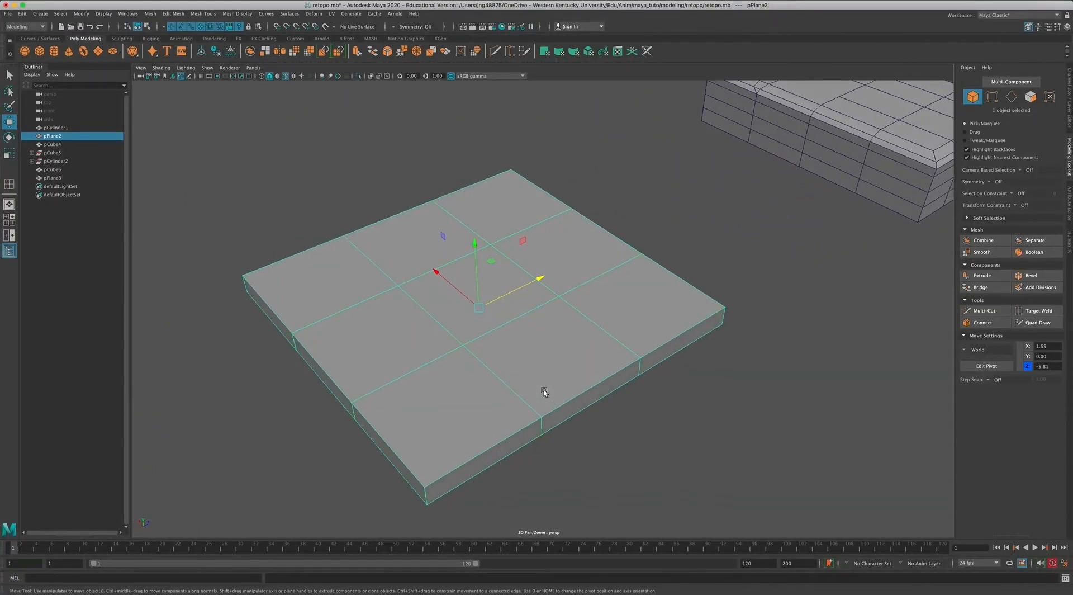
pyautogui.press('3')
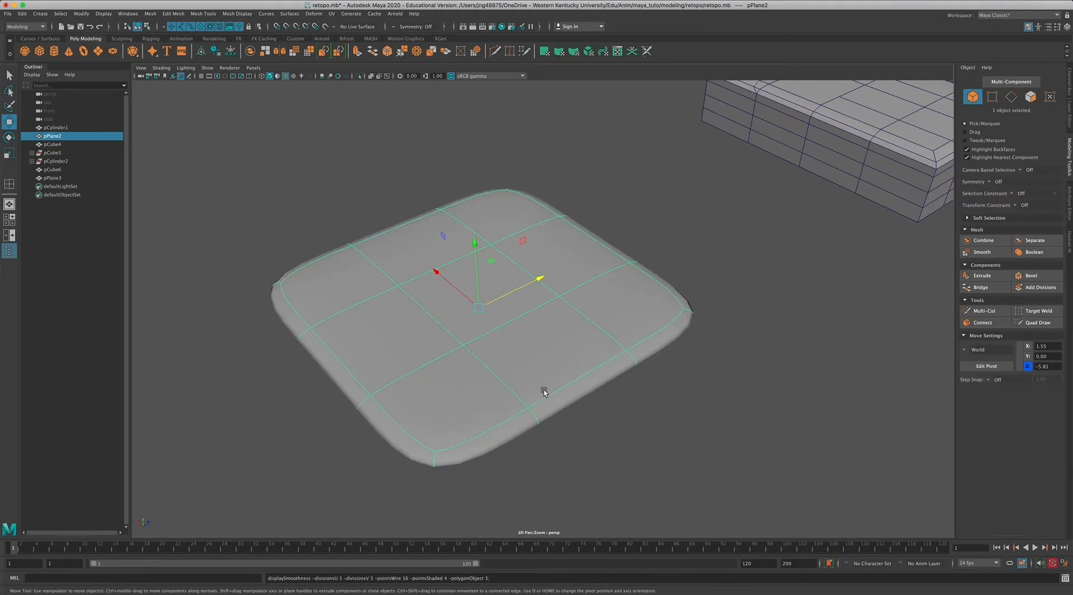
pyautogui.click(675, 461)
pyautogui.keyDown('alt'); pyautogui.moveTo(545, 425); pyautogui.dragTo(503, 431); pyautogui.keyUp('alt')
pyautogui.click(487, 404)
pyautogui.press('1')
# Insert two edge loops around the slab's sides, one just below the top edge and one just above the bottom edge.
pyautogui.click(151, 13)
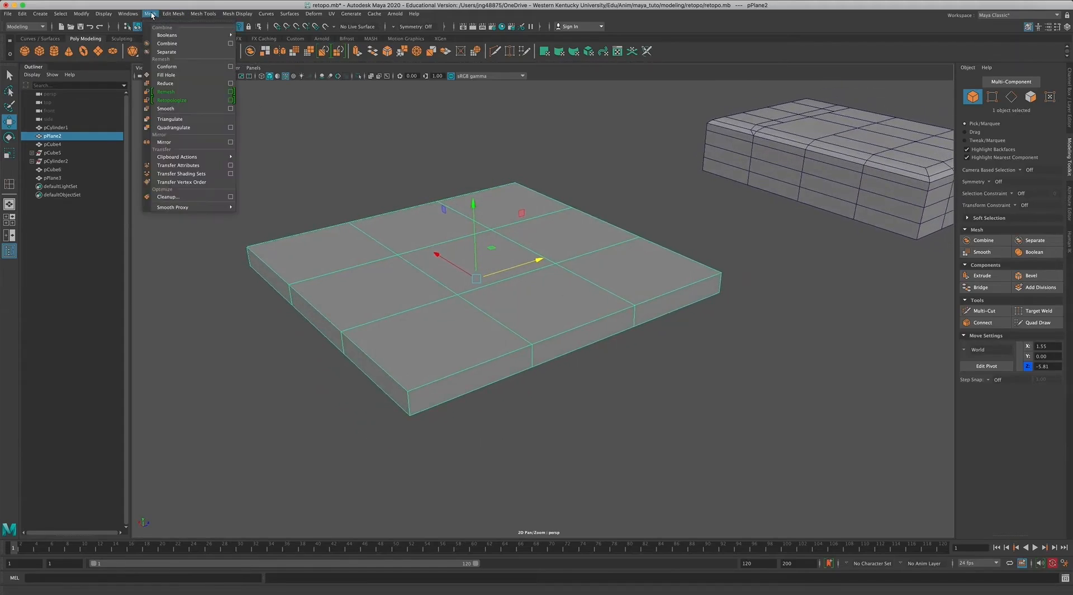
pyautogui.moveTo(172, 13)
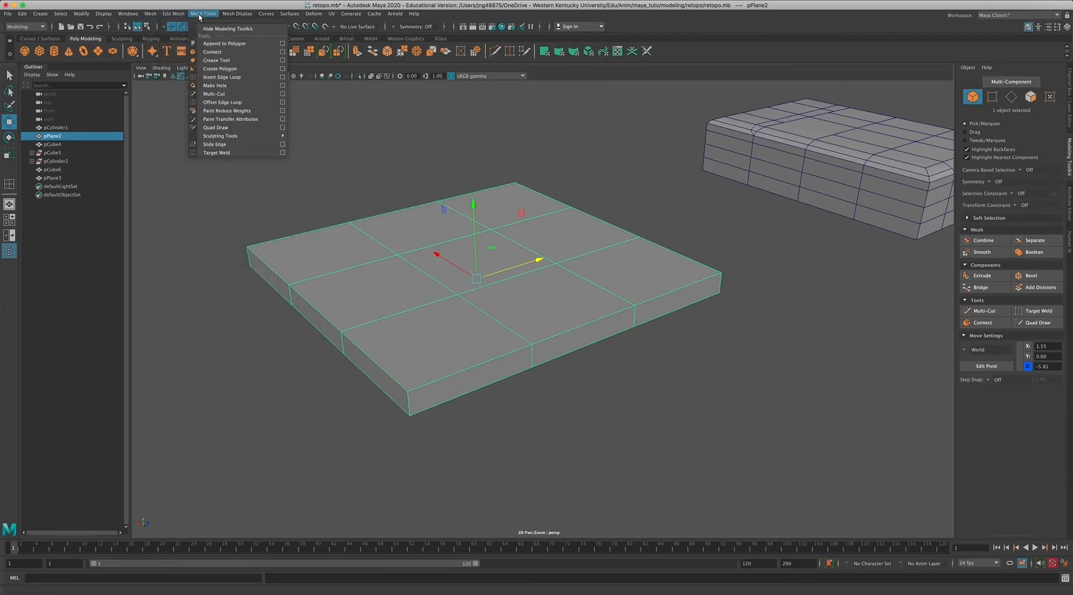
pyautogui.click(204, 75)
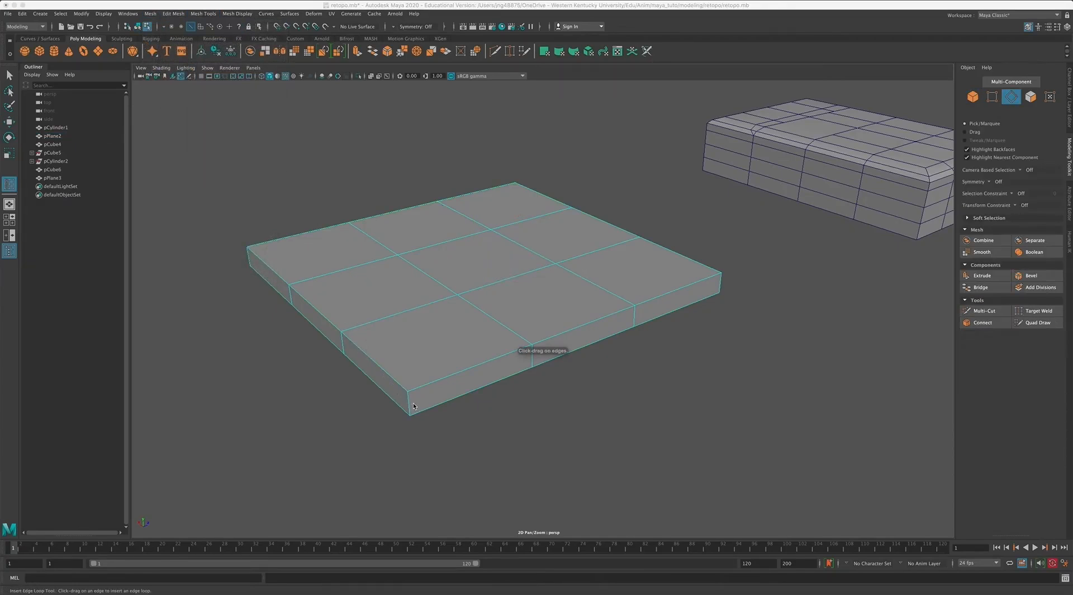
pyautogui.moveTo(410, 401); pyautogui.dragTo(410, 400)
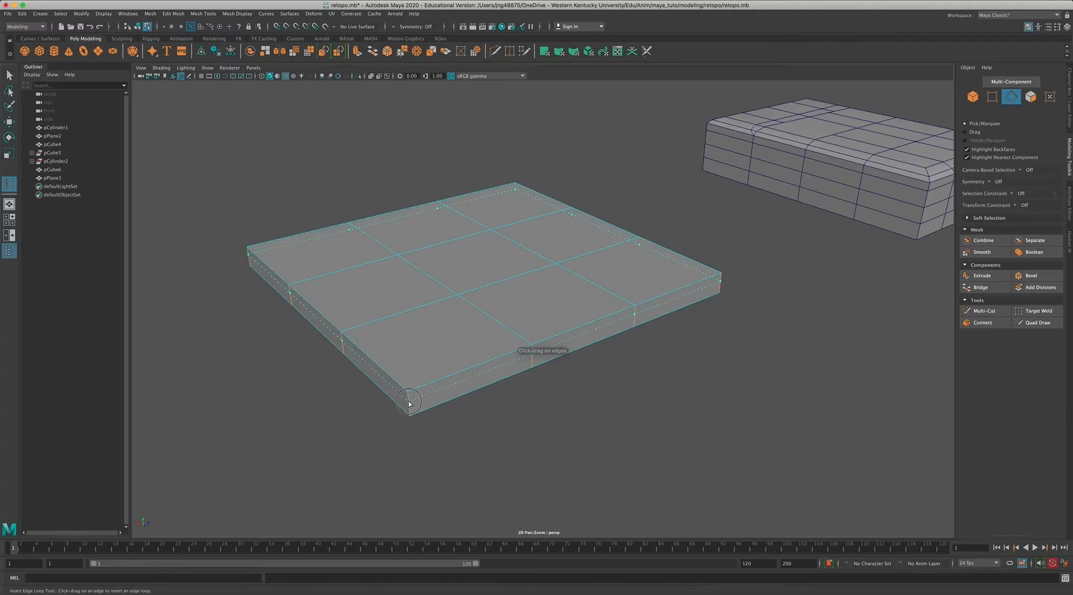
pyautogui.moveTo(408, 397); pyautogui.dragTo(408, 397)
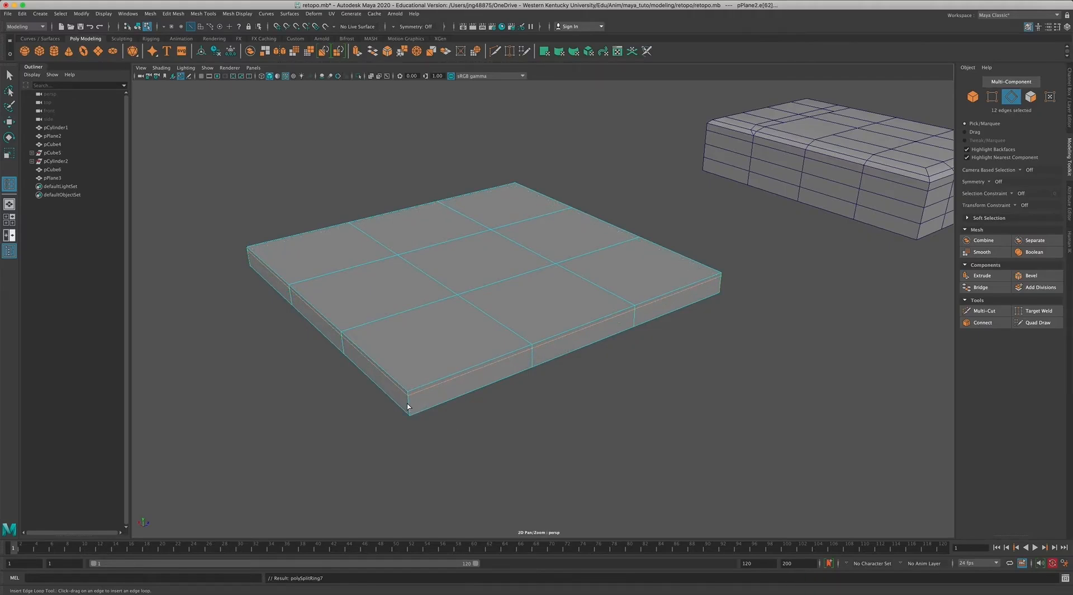
pyautogui.moveTo(411, 410); pyautogui.dragTo(409, 412)
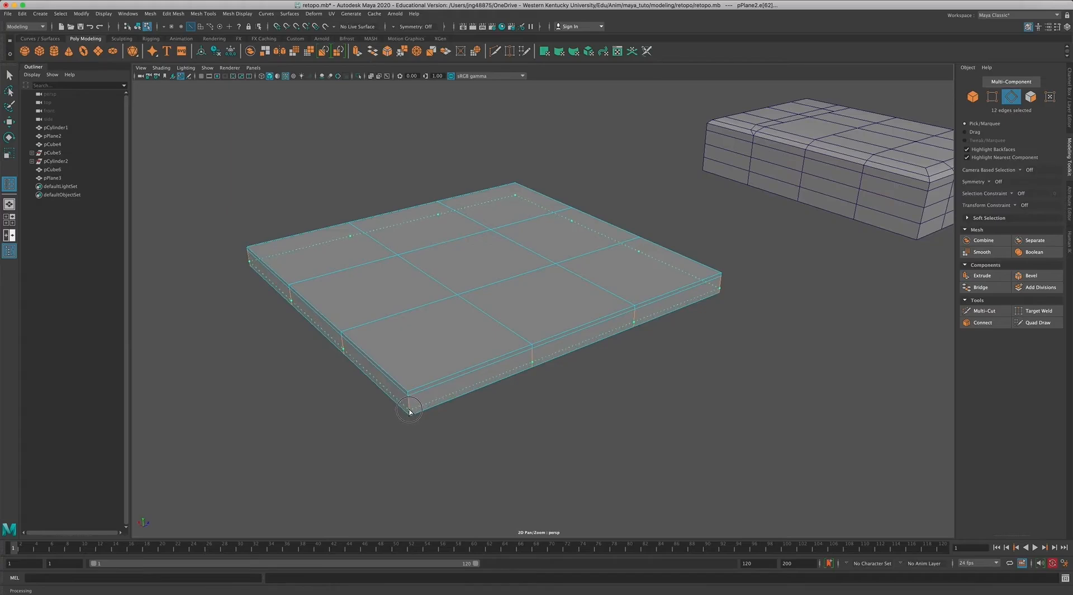
pyautogui.moveTo(409, 412); pyautogui.dragTo(410, 414)
pyautogui.click(9, 75)
pyautogui.click(268, 131)
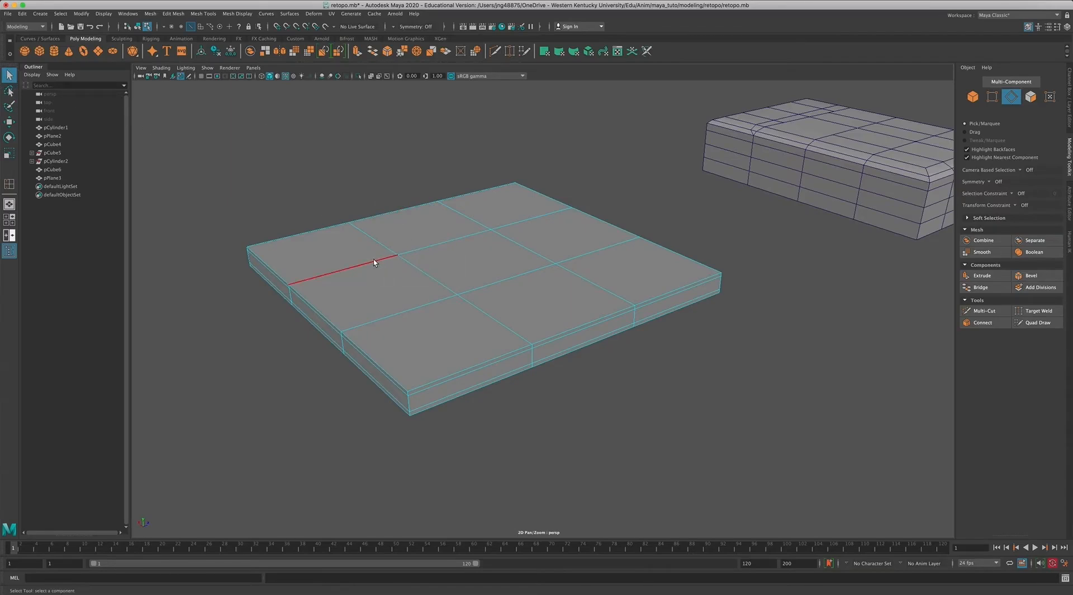
# Check the slab's smoothed preview with the two side loops in place, and return to unsmoothed display.
pyautogui.moveTo(382, 275); pyautogui.dragTo(410, 267, button='right')
pyautogui.press('3')
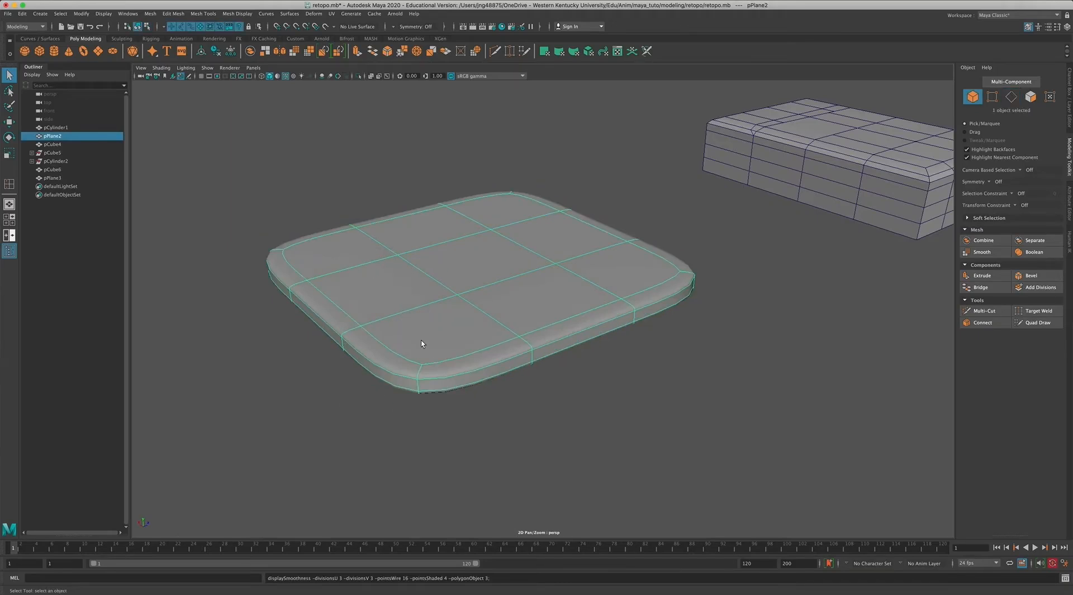
pyautogui.click(540, 391)
pyautogui.moveTo(542, 390)
pyautogui.keyDown('alt'); pyautogui.mouseDown()
pyautogui.moveTo(491, 466)
pyautogui.moveTo(437, 401)
pyautogui.moveTo(619, 388)
pyautogui.moveTo(537, 387)
pyautogui.mouseUp(); pyautogui.keyUp('alt')
pyautogui.click(462, 337)
pyautogui.press('1')
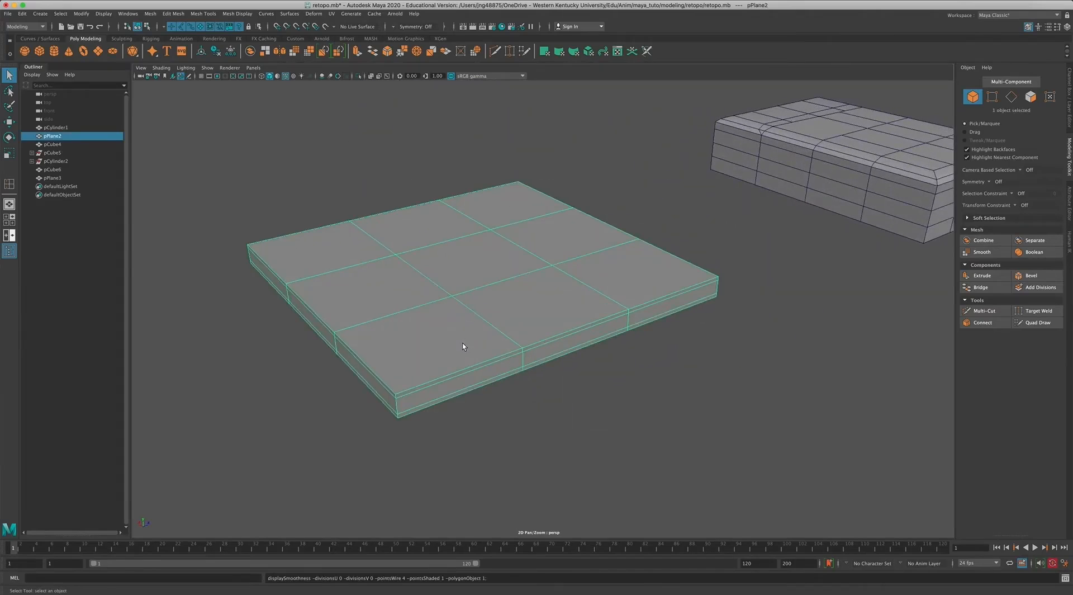
# Insert four supporting edge loops across the slab, one close and parallel to each of its outer sides.
pyautogui.keyDown('alt'); pyautogui.moveTo(455, 348); pyautogui.dragTo(487, 352); pyautogui.keyUp('alt')
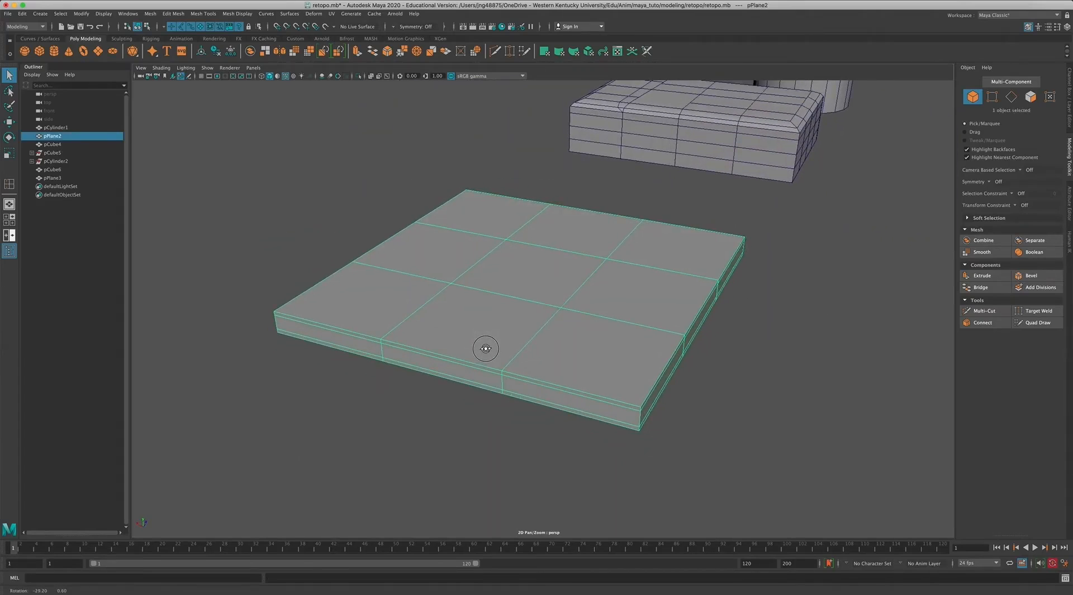
pyautogui.click(9, 184)
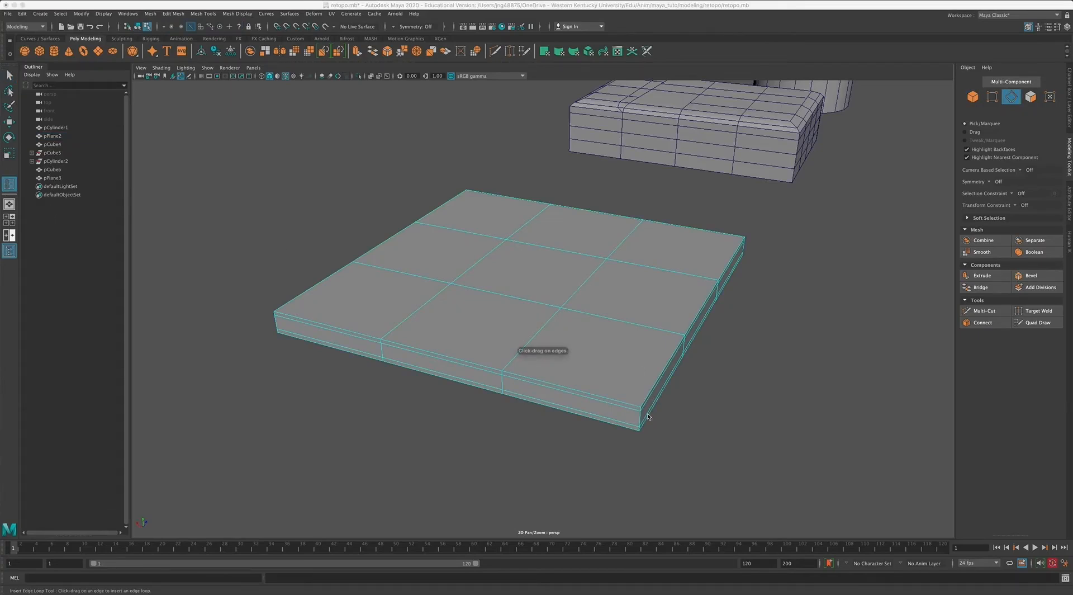
pyautogui.moveTo(635, 407); pyautogui.dragTo(628, 398)
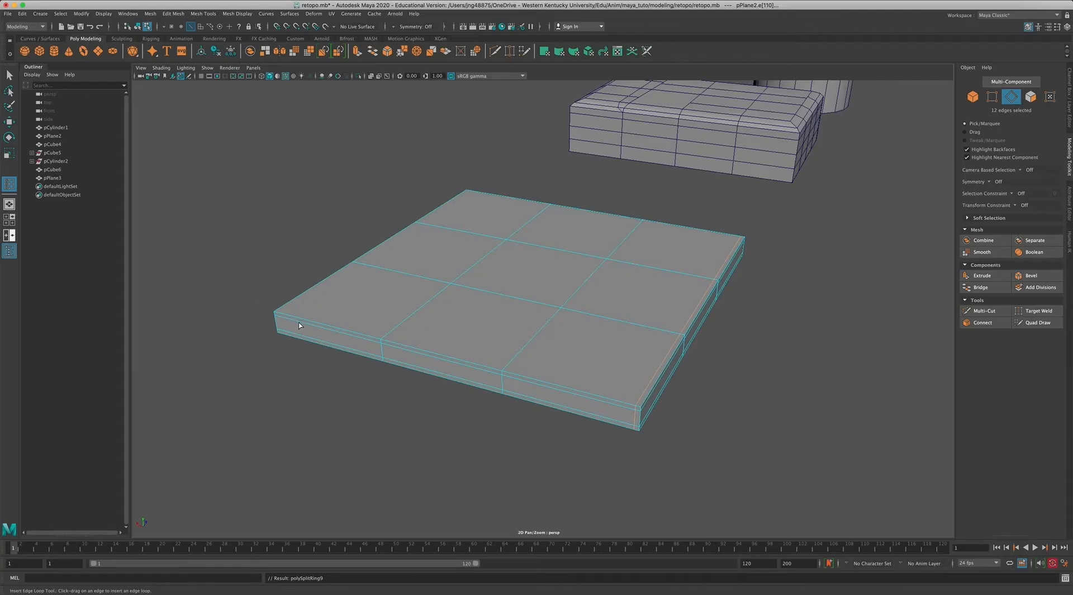
pyautogui.moveTo(282, 316); pyautogui.dragTo(280, 314)
pyautogui.moveTo(278, 315); pyautogui.dragTo(421, 335)
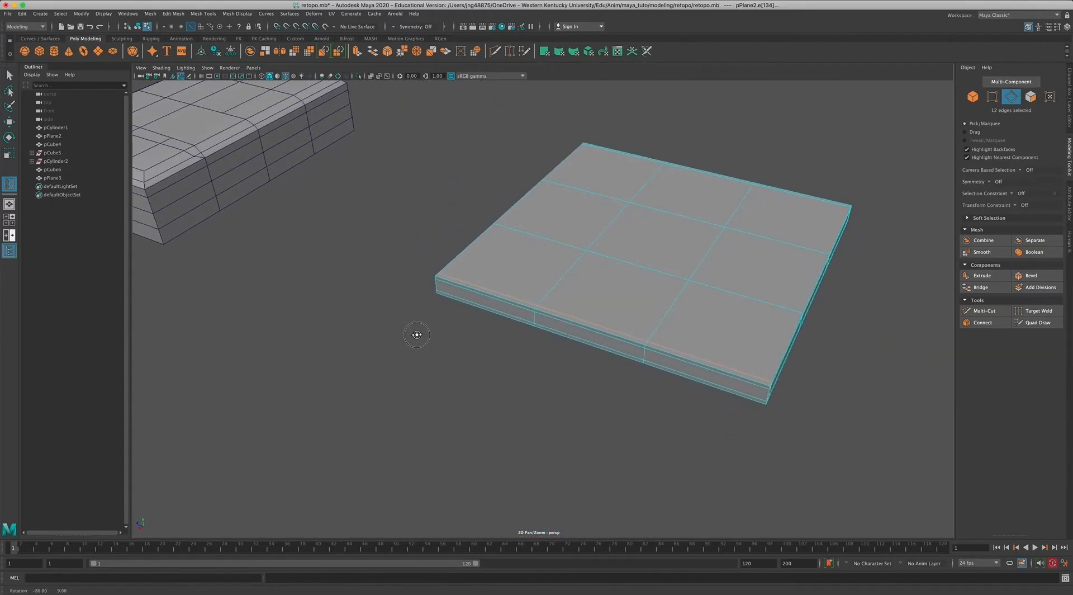
pyautogui.click(765, 387)
pyautogui.moveTo(442, 279); pyautogui.dragTo(440, 282)
pyautogui.keyDown('alt'); pyautogui.moveTo(559, 316); pyautogui.dragTo(468, 314); pyautogui.keyUp('alt')
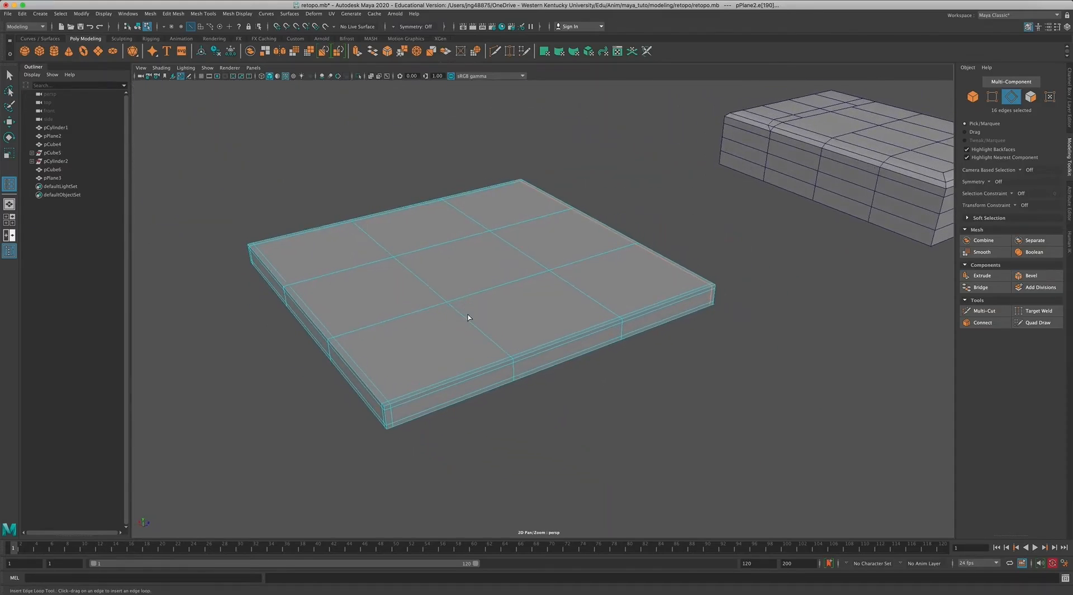
pyautogui.click(15, 76)
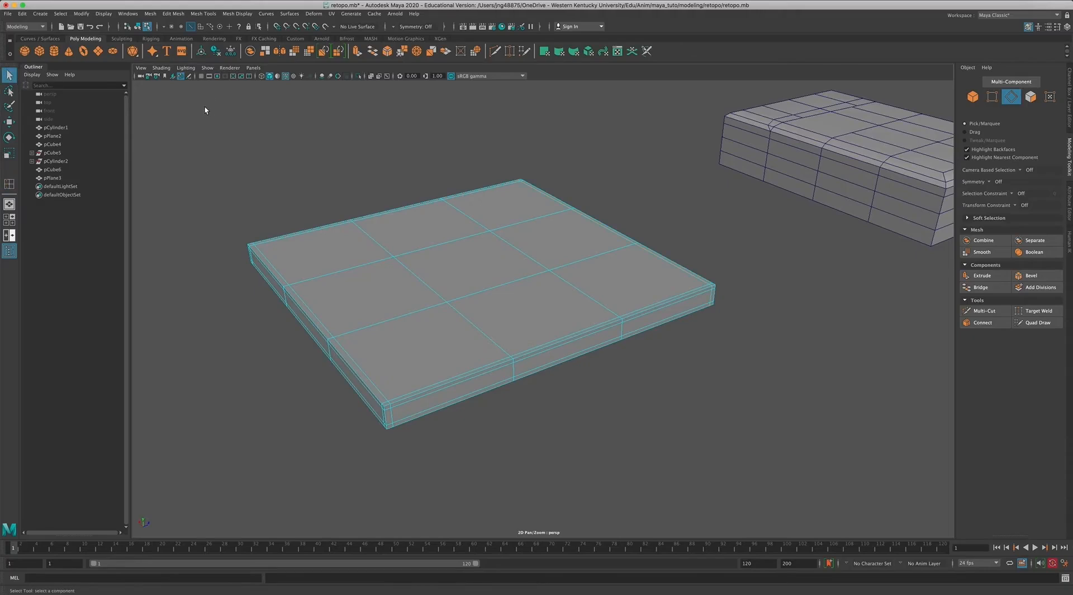
# Switch the slab to object mode and inspect its smoothed preview with all supporting loops in place.
pyautogui.moveTo(360, 313); pyautogui.dragTo(403, 305, button='right')
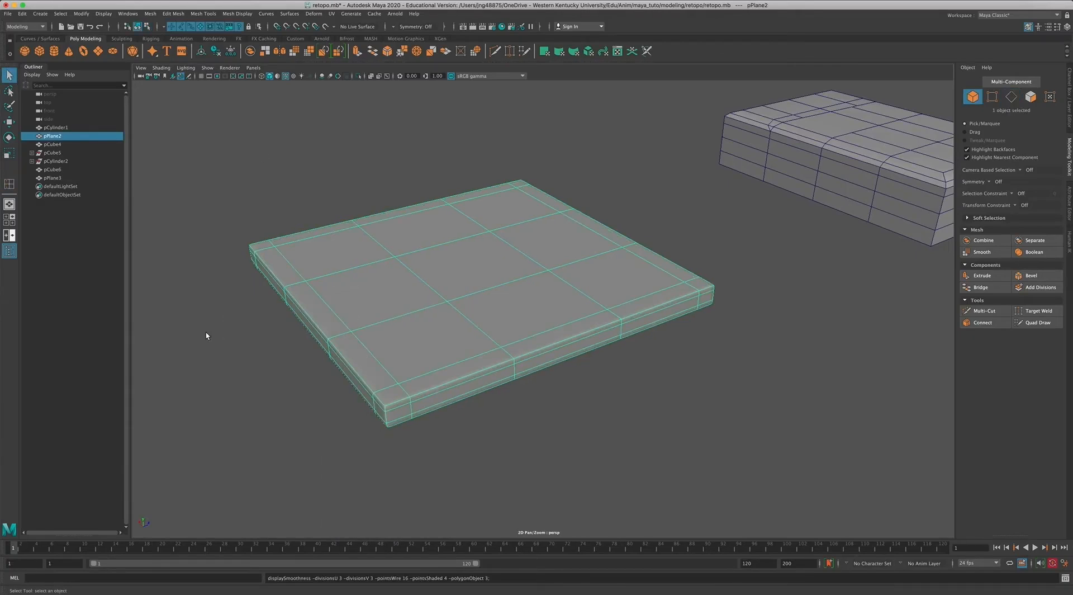
pyautogui.click(521, 416)
pyautogui.keyDown('alt'); pyautogui.moveTo(532, 394); pyautogui.dragTo(626, 267); pyautogui.keyUp('alt')
pyautogui.click(571, 348)
# Select the bevelled box pCube4 beside the slab.
pyautogui.keyDown('alt'); pyautogui.moveTo(626, 263); pyautogui.dragTo(395, 375, button='middle'); pyautogui.keyUp('alt')
pyautogui.keyDown('alt'); pyautogui.moveTo(456, 335); pyautogui.dragTo(614, 359, button='right'); pyautogui.keyUp('alt')
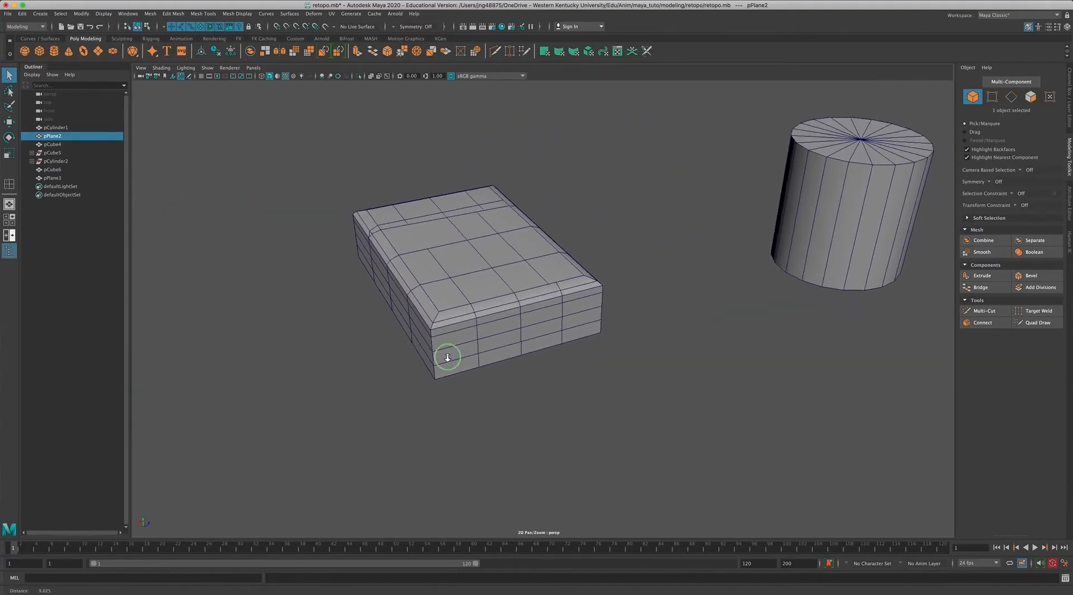
pyautogui.keyDown('alt'); pyautogui.moveTo(614, 359); pyautogui.dragTo(509, 292); pyautogui.keyUp('alt')
pyautogui.keyDown('alt'); pyautogui.moveTo(509, 292); pyautogui.dragTo(447, 356, button='middle'); pyautogui.keyUp('alt')
pyautogui.keyDown('alt'); pyautogui.moveTo(447, 357); pyautogui.dragTo(503, 350); pyautogui.keyUp('alt')
pyautogui.click(721, 350)
pyautogui.keyDown('alt'); pyautogui.moveTo(594, 350); pyautogui.dragTo(630, 287); pyautogui.keyUp('alt')
pyautogui.keyDown('alt'); pyautogui.moveTo(630, 287); pyautogui.dragTo(646, 286, button='middle'); pyautogui.keyUp('alt')
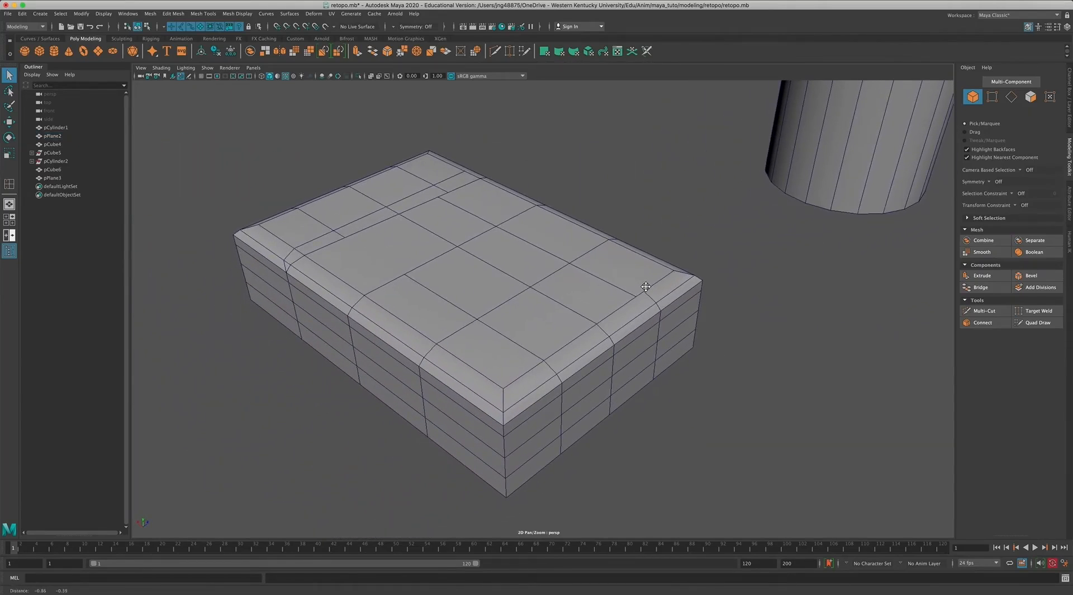
pyautogui.click(285, 76)
pyautogui.click(285, 76)
pyautogui.click(384, 229)
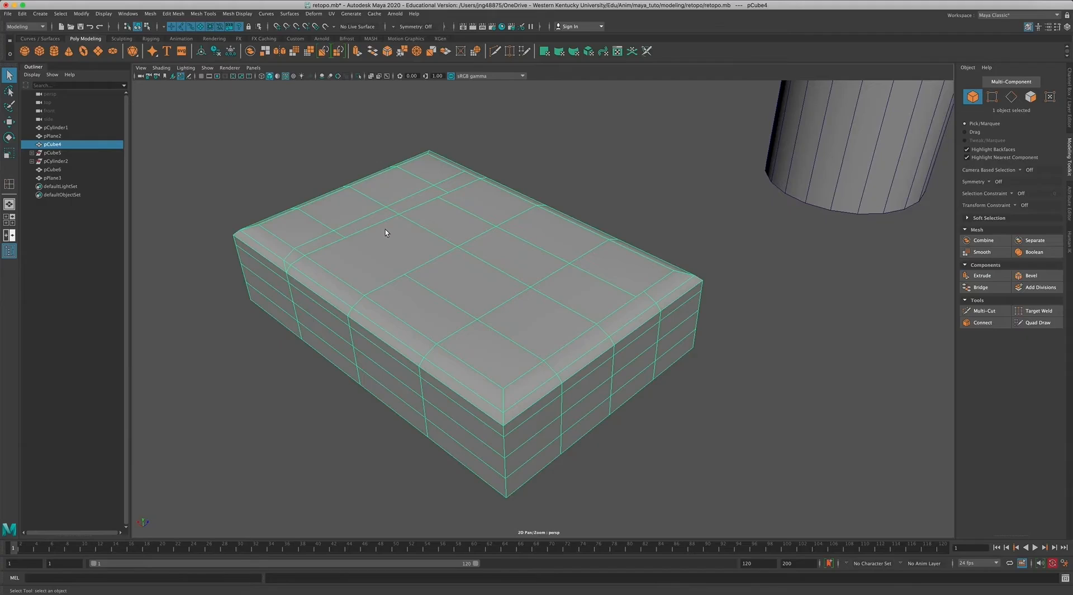
# Check the bevelled box's smoothed preview from another angle, and return to unsmoothed display.
pyautogui.press('3')
pyautogui.click(704, 390)
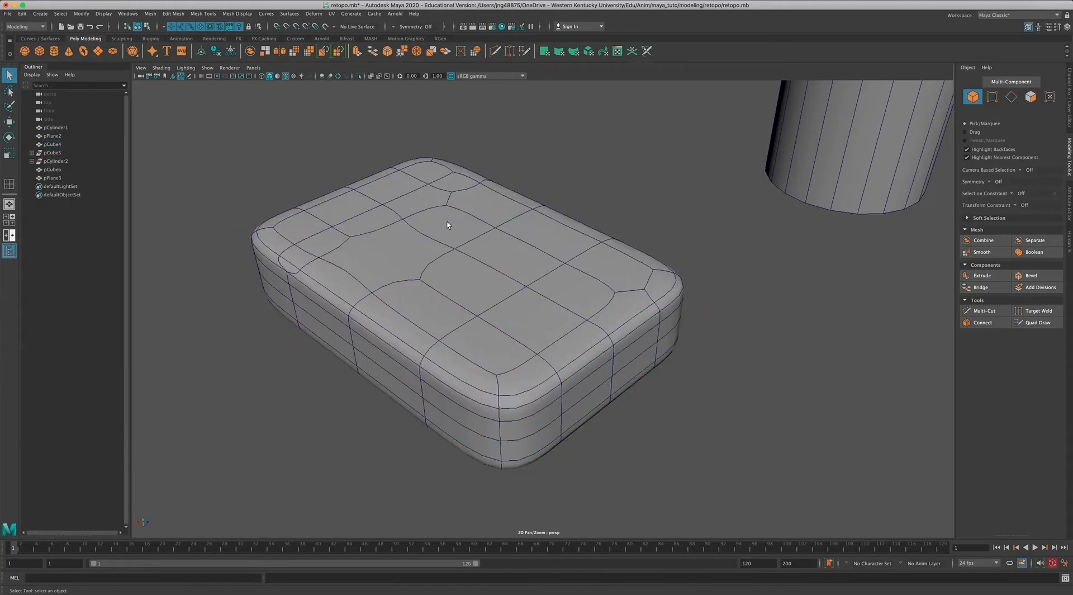
pyautogui.keyDown('alt'); pyautogui.moveTo(458, 195); pyautogui.dragTo(521, 320); pyautogui.keyUp('alt')
pyautogui.click(521, 320)
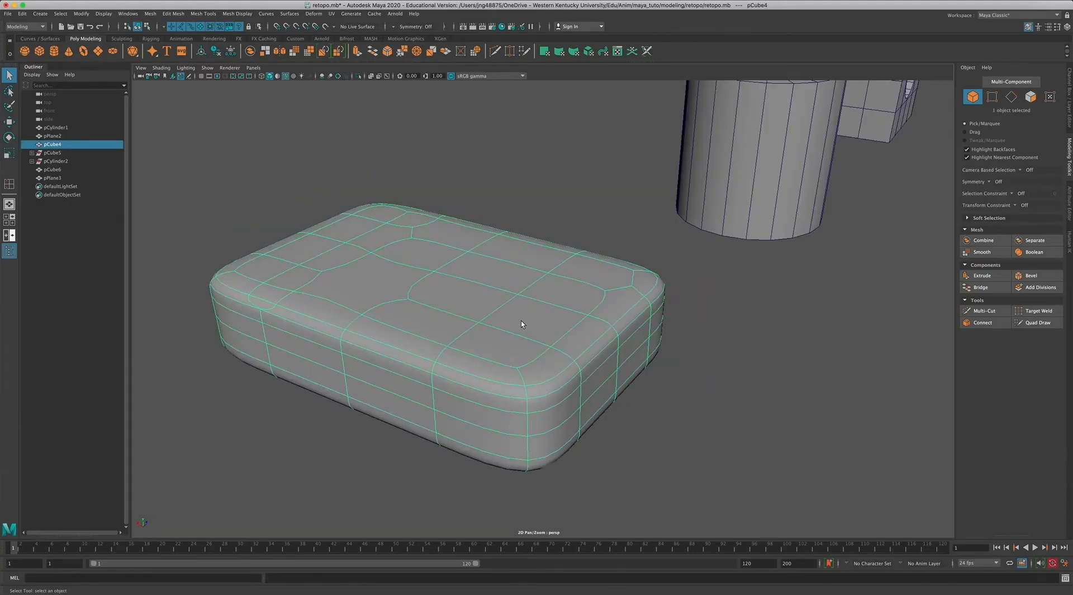
pyautogui.press('1')
# Inspect the box's bevelled rim and the uneven edge flow across its top from several sides.
pyautogui.click(510, 165)
pyautogui.keyDown('alt'); pyautogui.moveTo(520, 239); pyautogui.dragTo(407, 322); pyautogui.keyUp('alt')
pyautogui.keyDown('alt'); pyautogui.moveTo(278, 323); pyautogui.dragTo(294, 329); pyautogui.keyUp('alt')
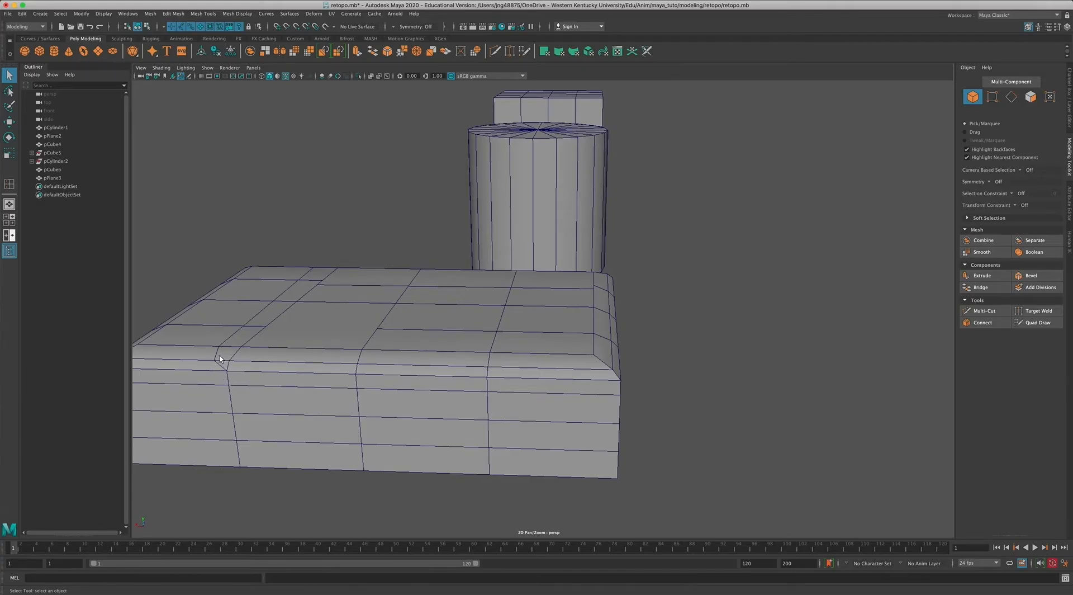
pyautogui.keyDown('alt'); pyautogui.moveTo(455, 396); pyautogui.dragTo(350, 376, button='right'); pyautogui.keyUp('alt')
pyautogui.keyDown('alt'); pyautogui.moveTo(350, 375); pyautogui.dragTo(403, 381); pyautogui.keyUp('alt')
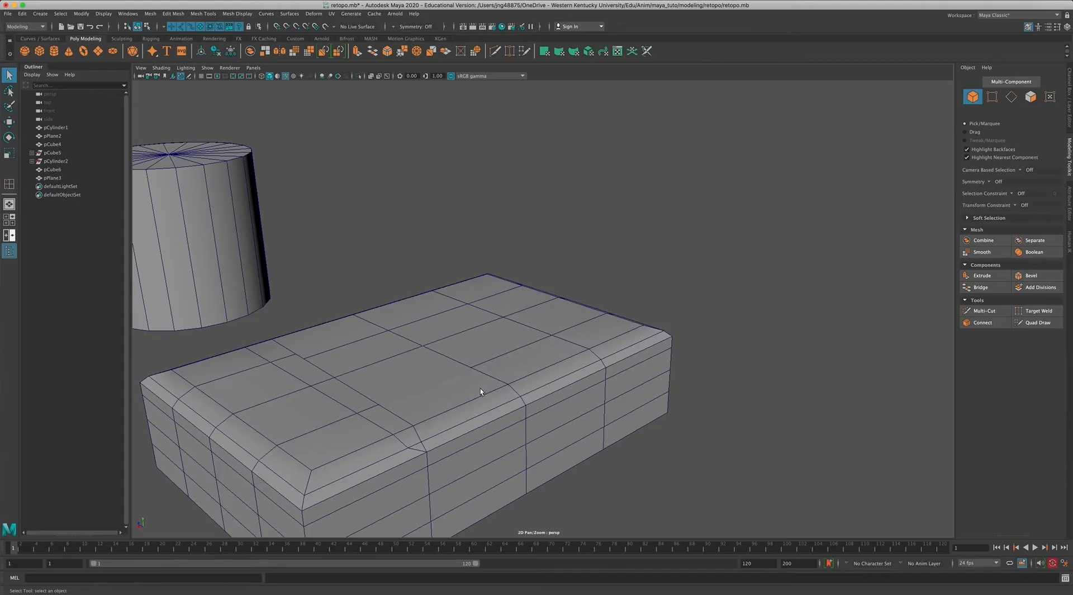
pyautogui.keyDown('alt'); pyautogui.moveTo(481, 388); pyautogui.dragTo(391, 377, button='right'); pyautogui.keyUp('alt')
pyautogui.keyDown('alt'); pyautogui.moveTo(390, 376); pyautogui.dragTo(287, 414); pyautogui.keyUp('alt')
pyautogui.keyDown('alt'); pyautogui.moveTo(287, 415); pyautogui.dragTo(566, 322, button='right'); pyautogui.keyUp('alt')
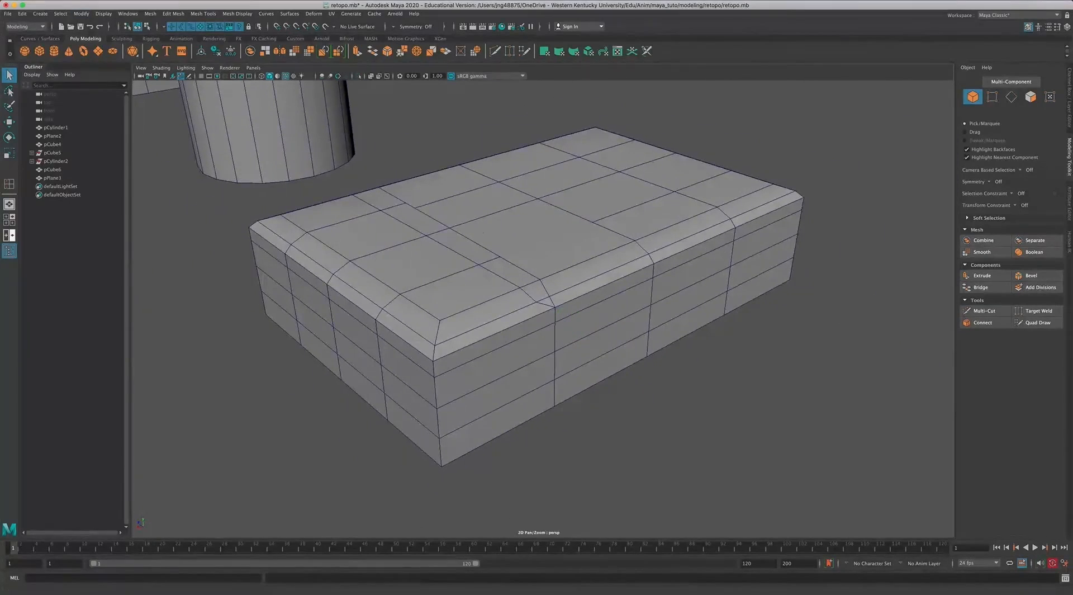
# Insert a supporting edge loop along the middle of the bevel around the box's top, undoing the misplaced cut.
pyautogui.click(9, 187)
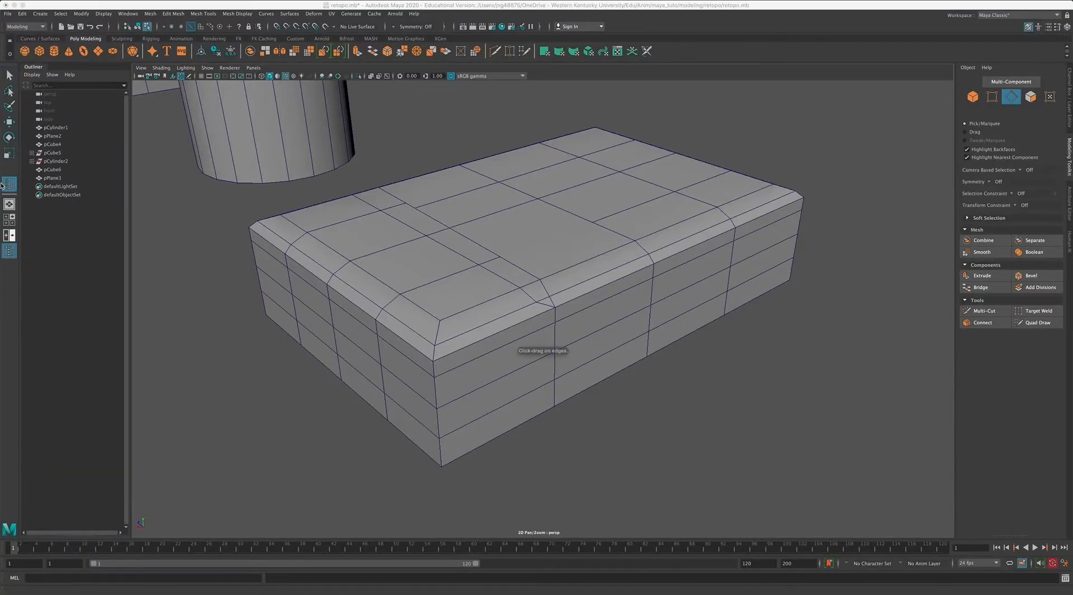
pyautogui.click(438, 333)
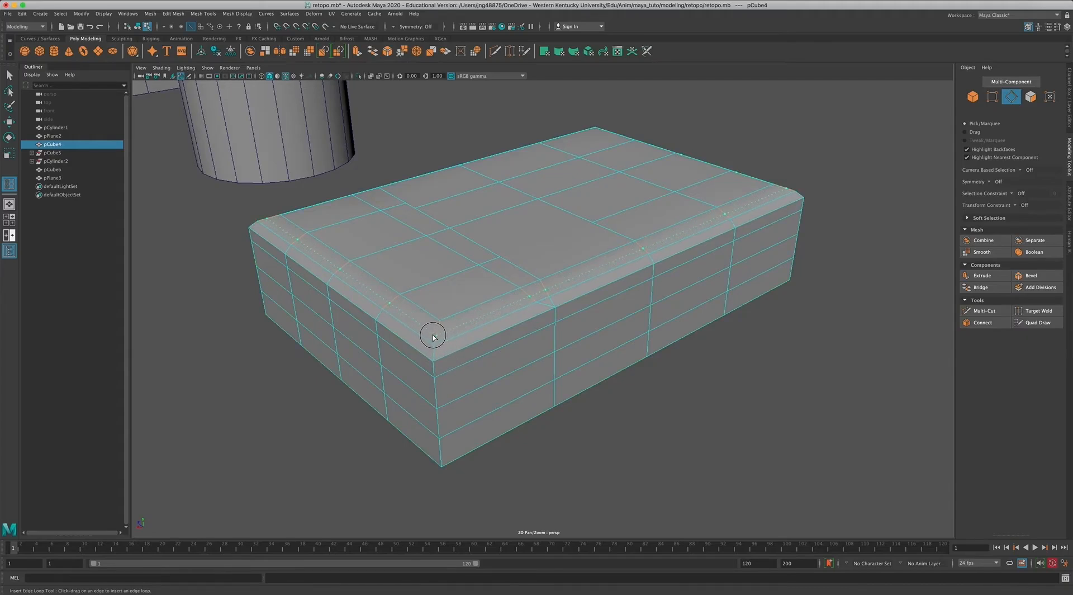
pyautogui.moveTo(432, 335); pyautogui.dragTo(407, 343)
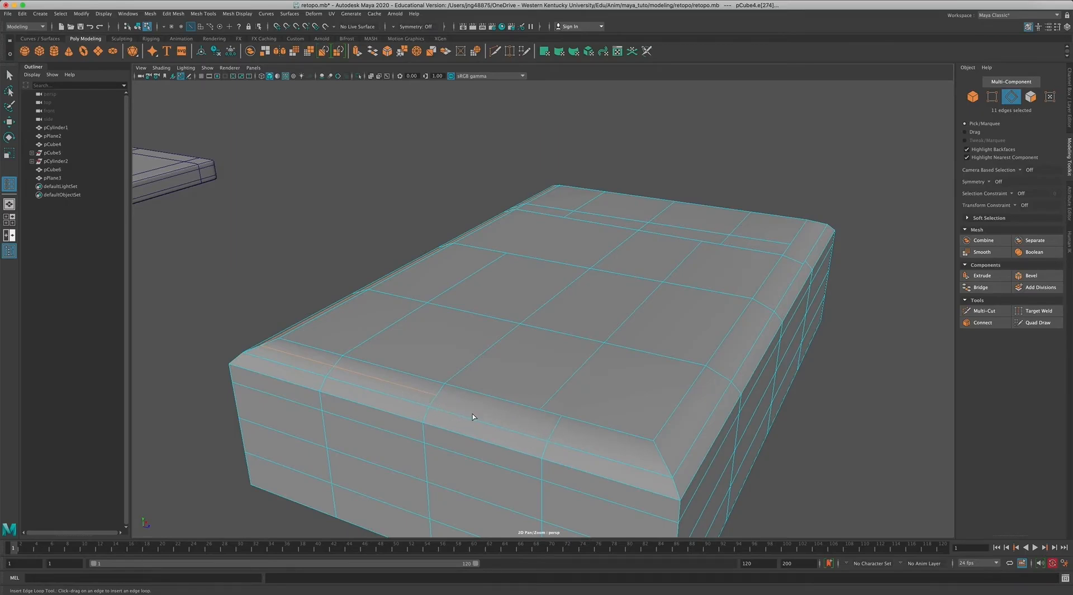
pyautogui.keyDown('alt'); pyautogui.moveTo(522, 410); pyautogui.dragTo(435, 407); pyautogui.keyUp('alt')
pyautogui.hotkey('ctrl', 'z')
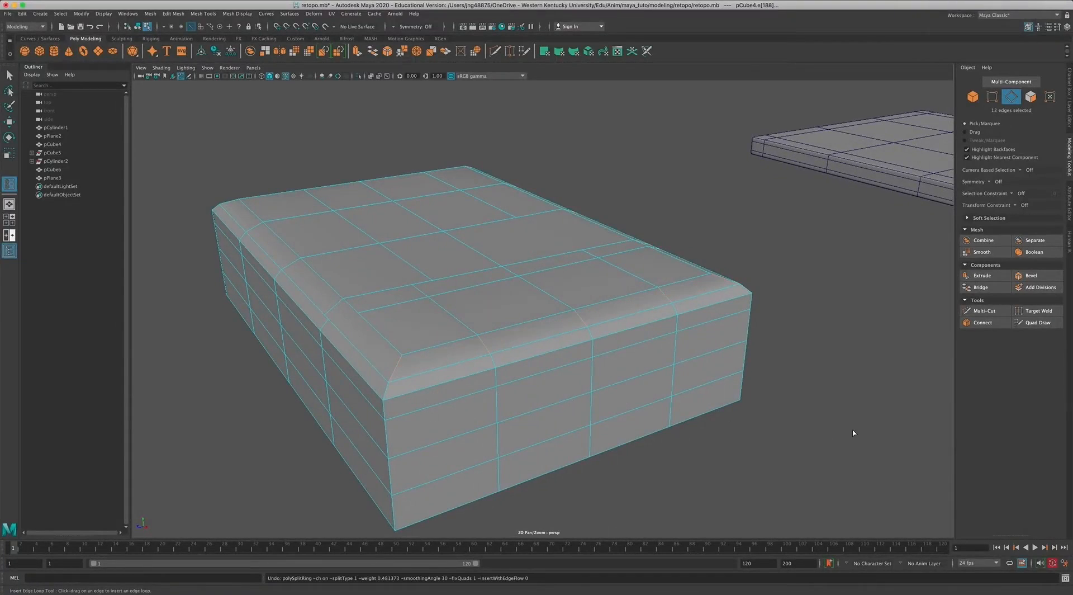
pyautogui.click(837, 423)
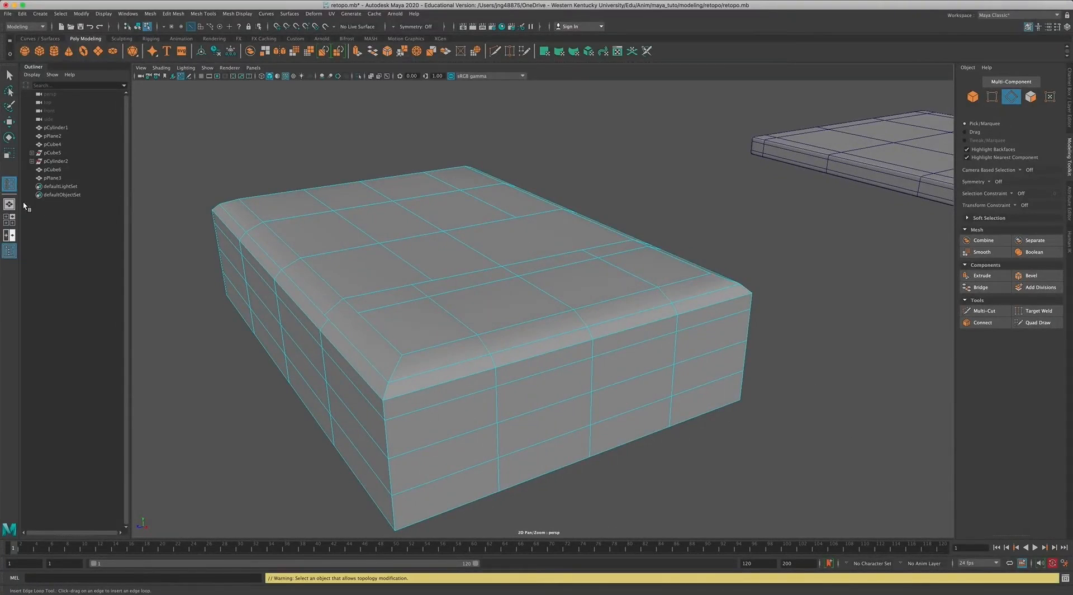
pyautogui.click(385, 393)
pyautogui.moveTo(385, 391); pyautogui.dragTo(406, 410)
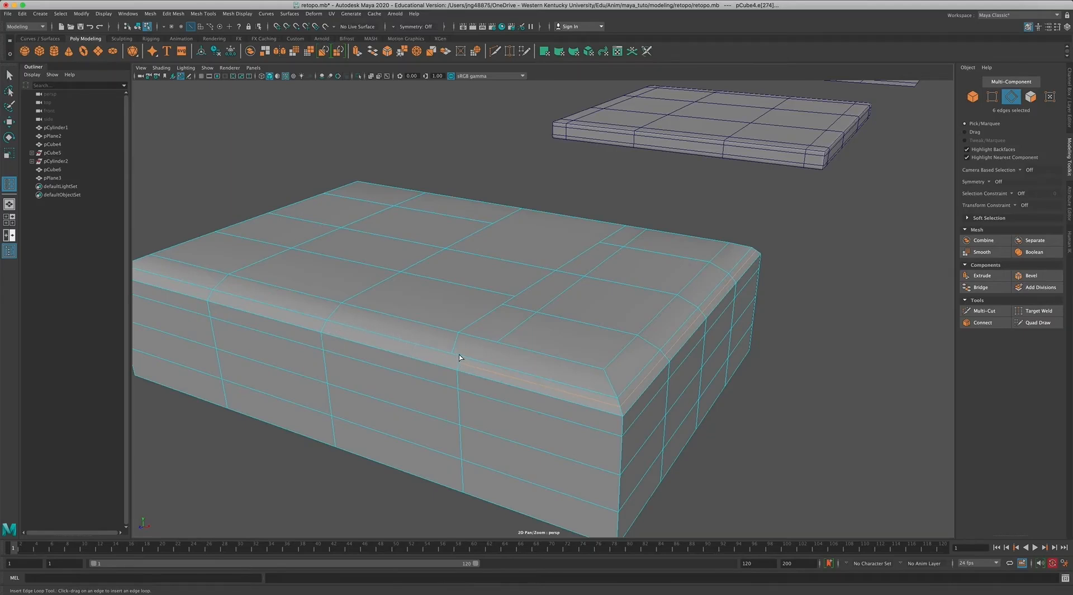
pyautogui.keyDown('alt'); pyautogui.moveTo(446, 366); pyautogui.dragTo(397, 371); pyautogui.keyUp('alt')
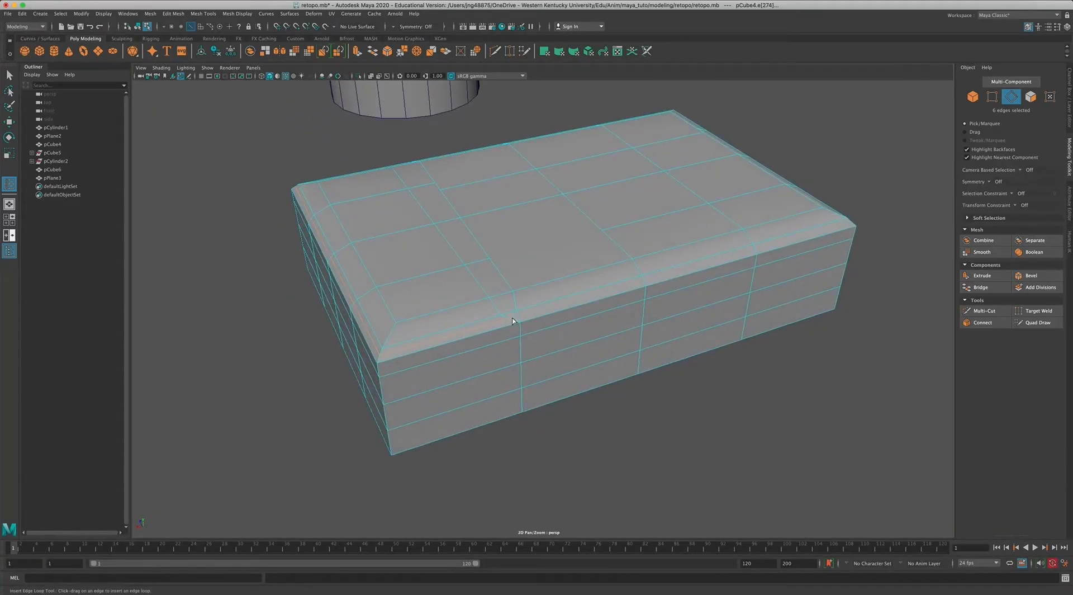
pyautogui.keyDown('alt'); pyautogui.moveTo(479, 333); pyautogui.dragTo(501, 337); pyautogui.keyUp('alt')
pyautogui.click(500, 342)
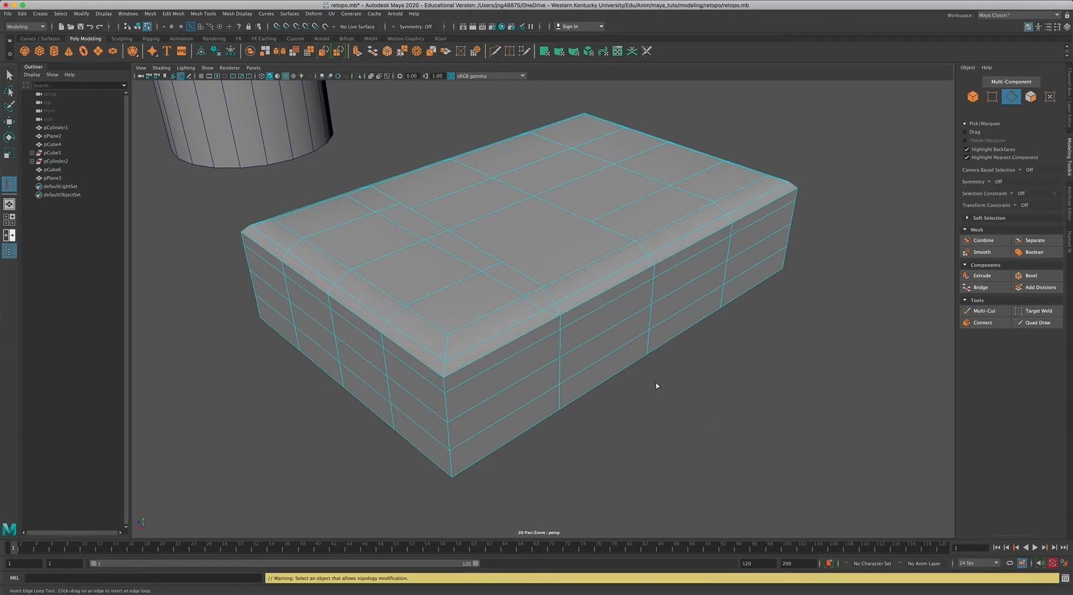
# Delete the short diagonal edge on the long side's bevel that meets the vertical edge at the outer rim.
pyautogui.scroll(3, 657, 386)
pyautogui.press('q')
pyautogui.click(493, 293)
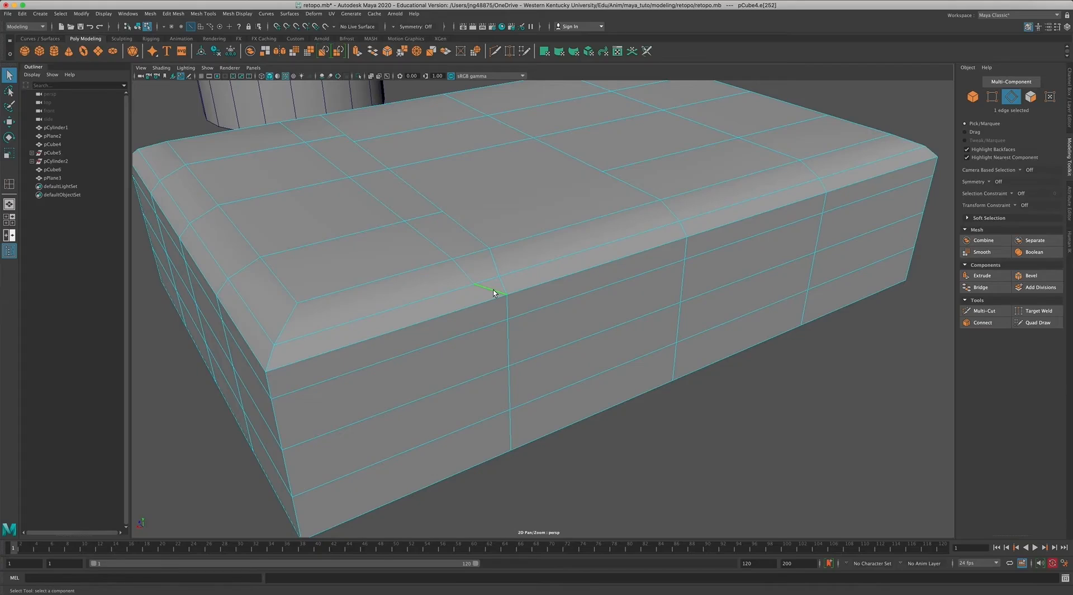
pyautogui.press('Delete')
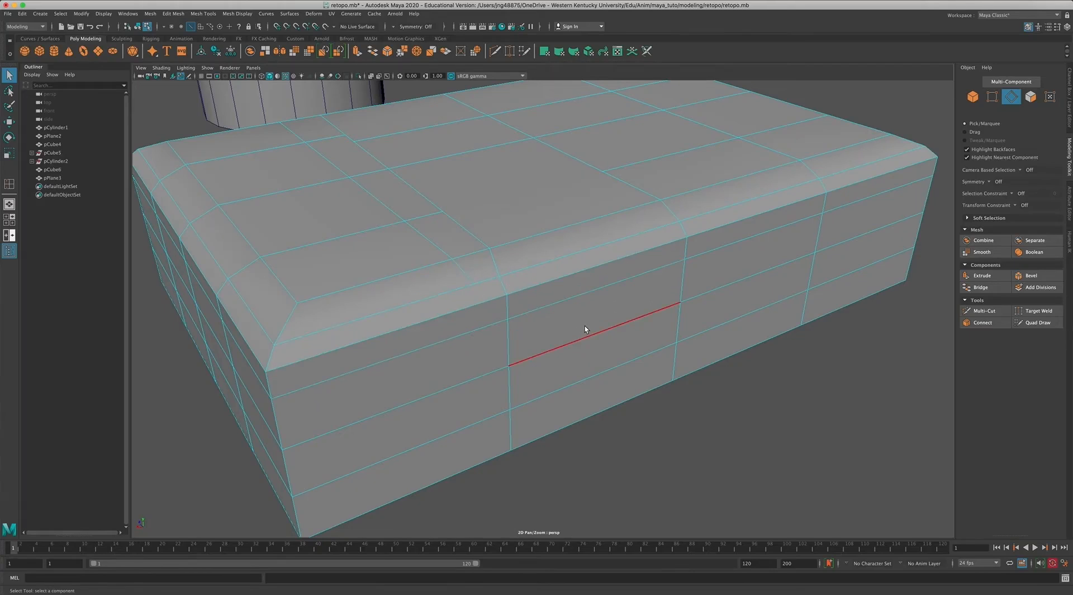
# Try to delete the extra edge row across the box's top, check the vertices left behind, and undo the deletion.
pyautogui.keyDown('alt'); pyautogui.moveTo(584, 327); pyautogui.dragTo(514, 307); pyautogui.keyUp('alt')
pyautogui.keyDown('alt'); pyautogui.moveTo(515, 306); pyautogui.dragTo(505, 313, button='right'); pyautogui.keyUp('alt')
pyautogui.moveTo(506, 314)
pyautogui.keyDown('alt'); pyautogui.mouseDown()
pyautogui.moveTo(505, 326)
pyautogui.moveTo(530, 324)
pyautogui.moveTo(521, 321)
pyautogui.mouseUp(); pyautogui.keyUp('alt')
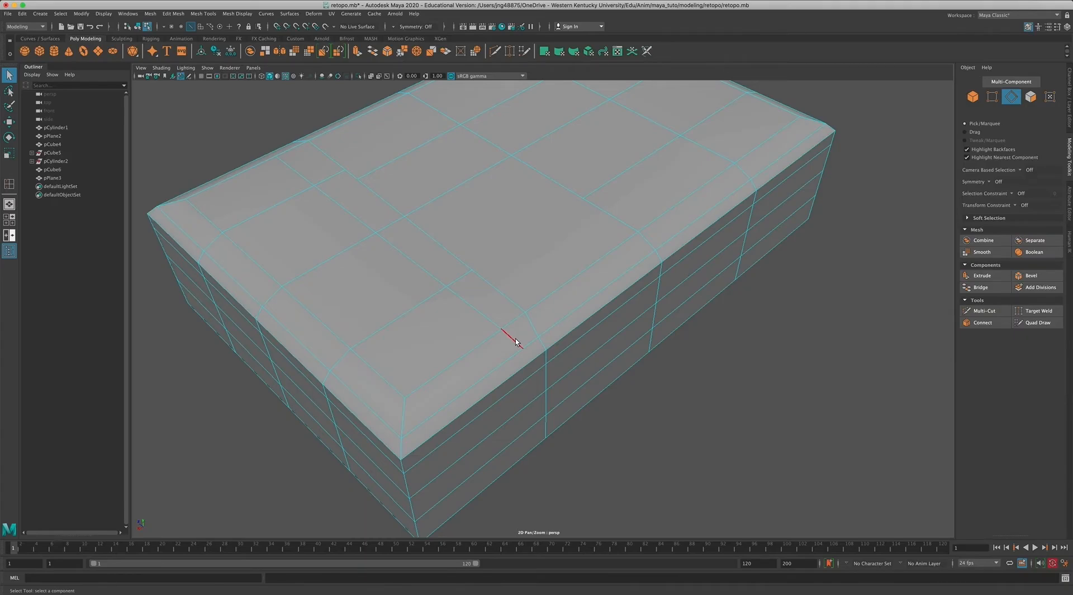
pyautogui.doubleClick(513, 337)
pyautogui.press('Delete')
pyautogui.moveTo(477, 323); pyautogui.dragTo(431, 318, button='right')
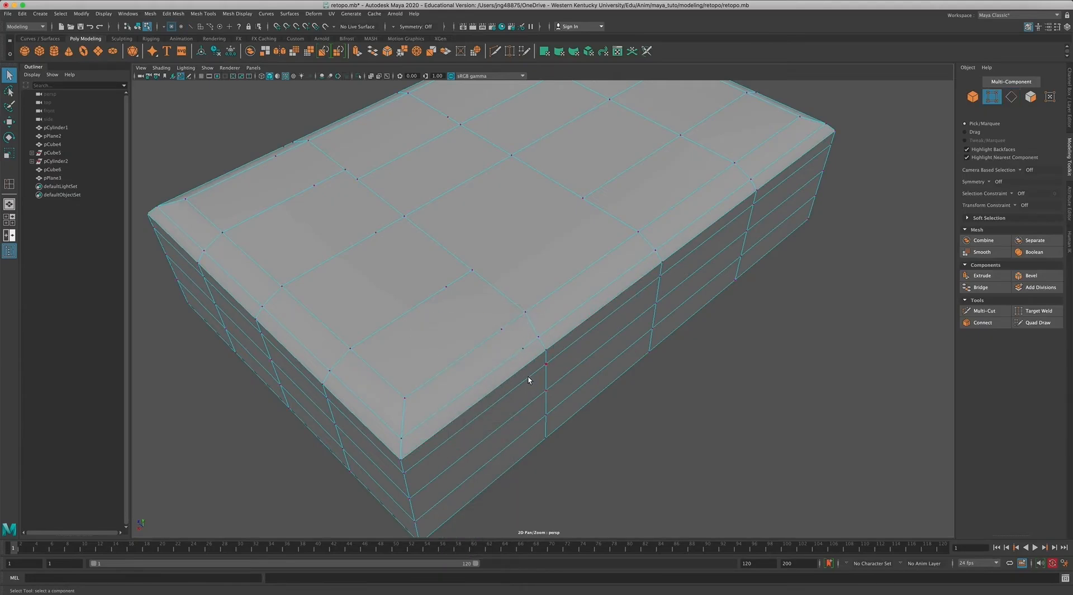
pyautogui.keyDown('alt'); pyautogui.moveTo(518, 353); pyautogui.dragTo(592, 368, button='right'); pyautogui.keyUp('alt')
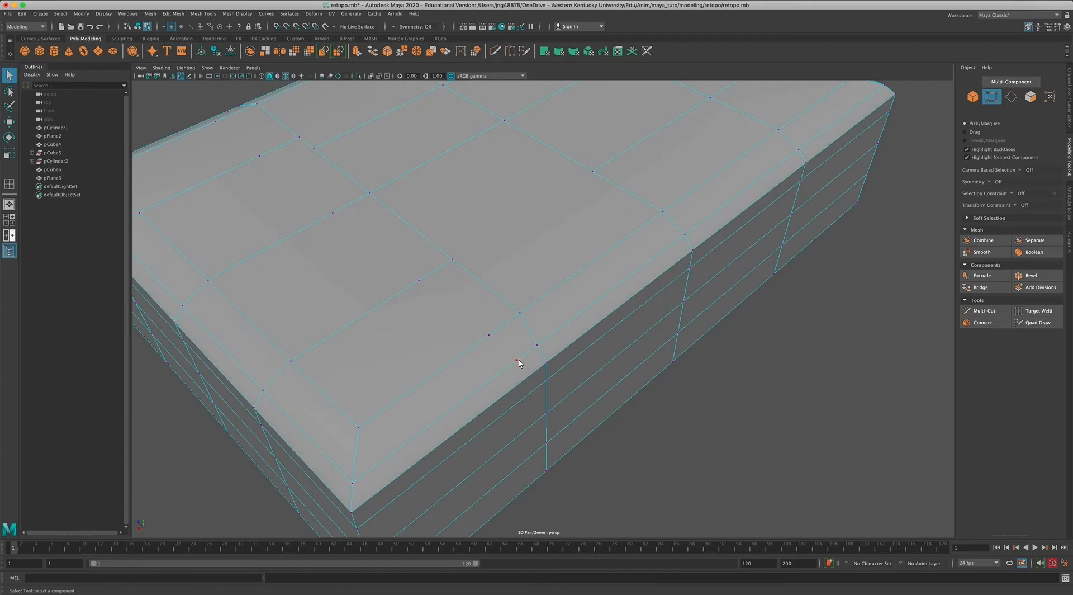
pyautogui.press('super+z')
pyautogui.press('super+z')
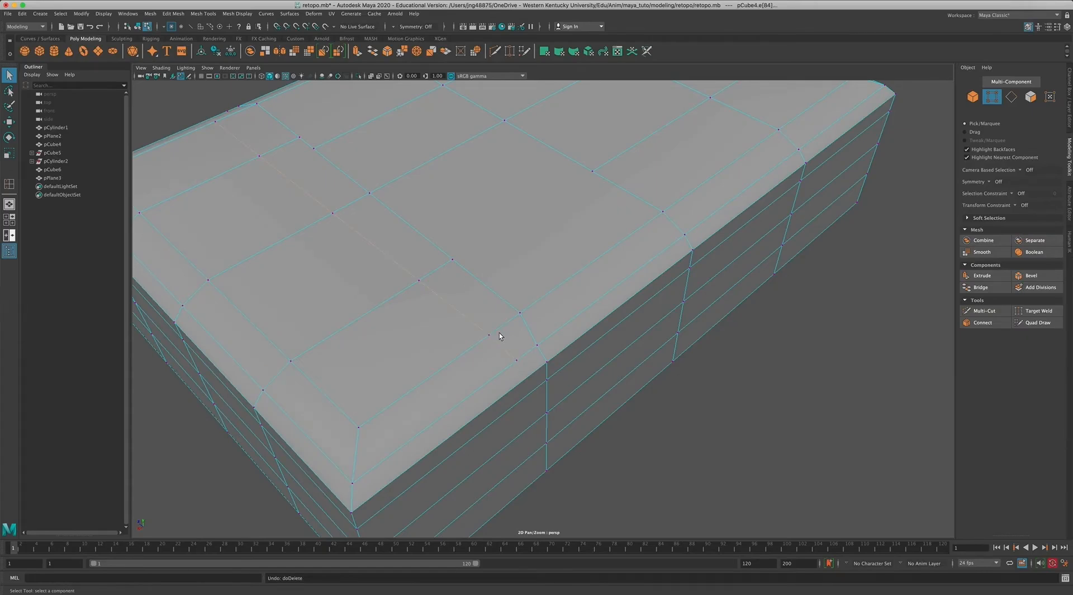
# Remove the extra edge row across the box's top together with its vertices, using Delete Edge/Vertex.
pyautogui.click(780, 452)
pyautogui.click(513, 356)
pyautogui.rightClick(512, 355)
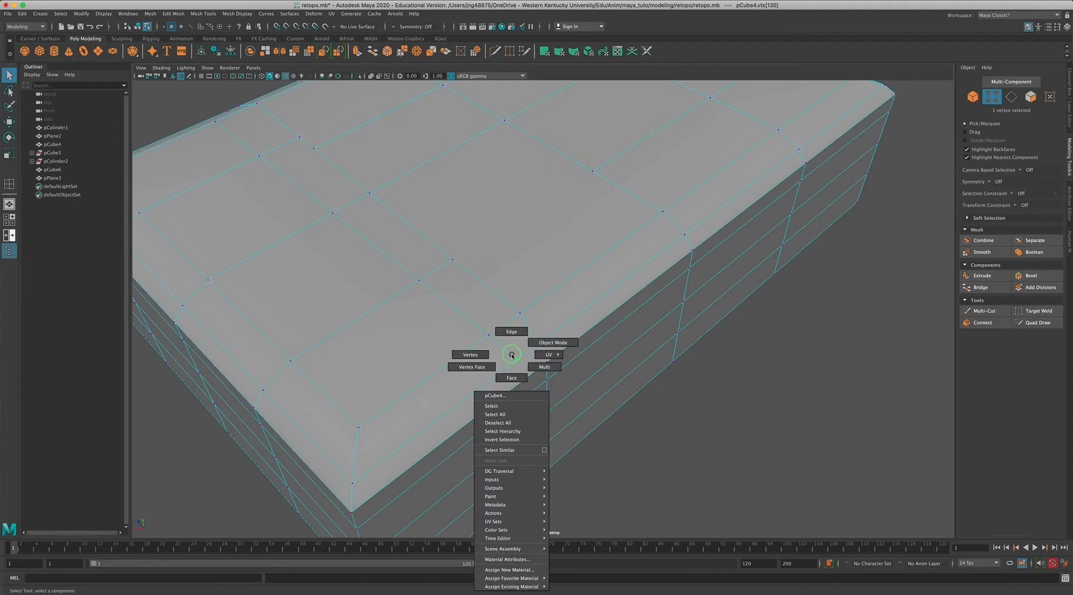
pyautogui.click(511, 332)
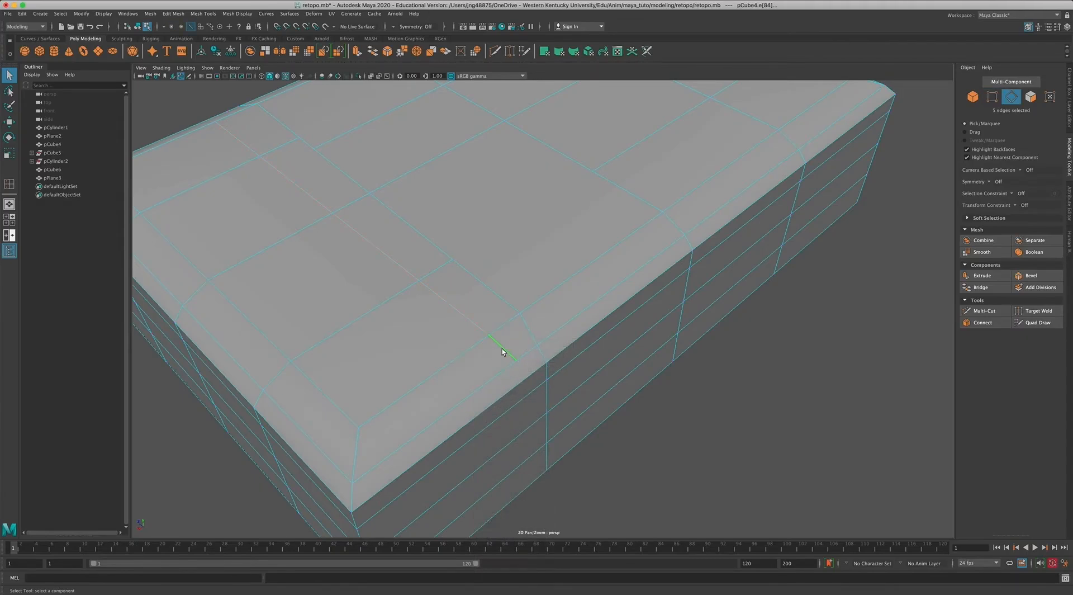
pyautogui.click(163, 13)
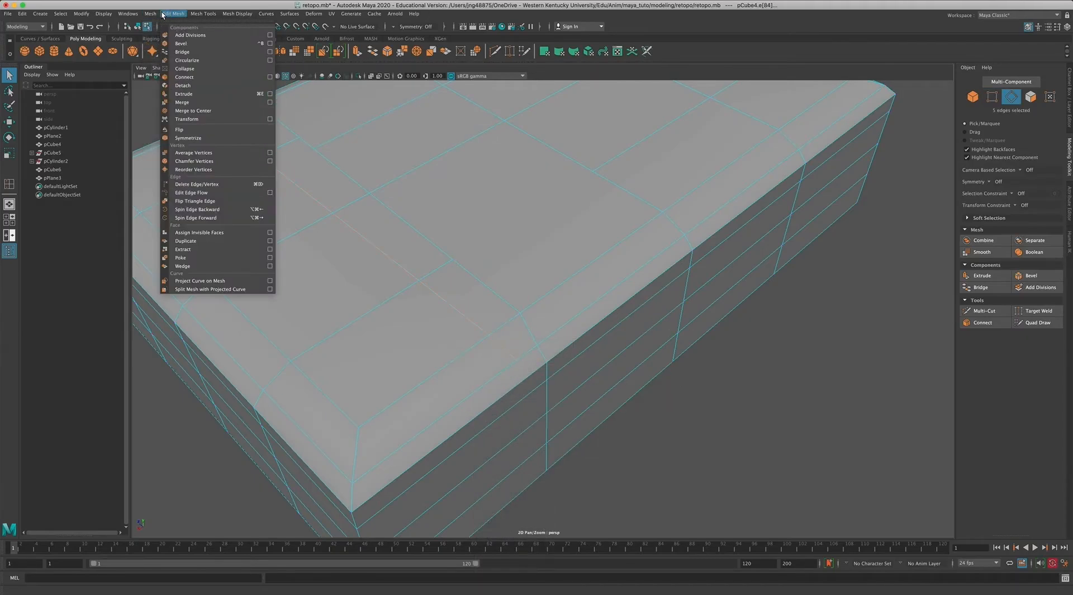
pyautogui.click(217, 184)
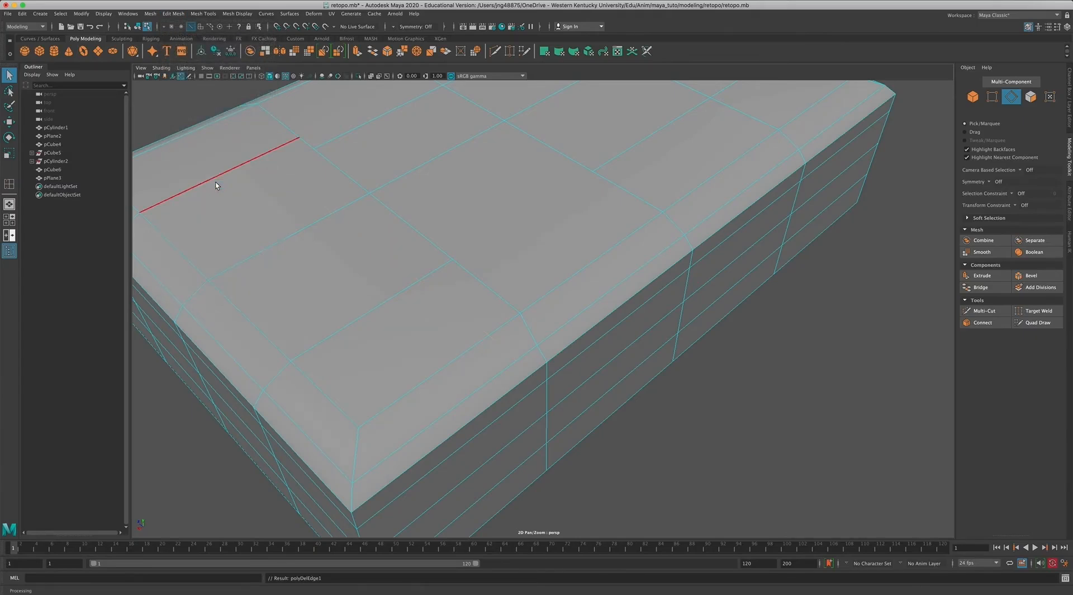
# Switch the box to vertex mode and examine its top from several sides for doubled, closely spaced vertices.
pyautogui.moveTo(456, 304); pyautogui.dragTo(416, 300, button='right')
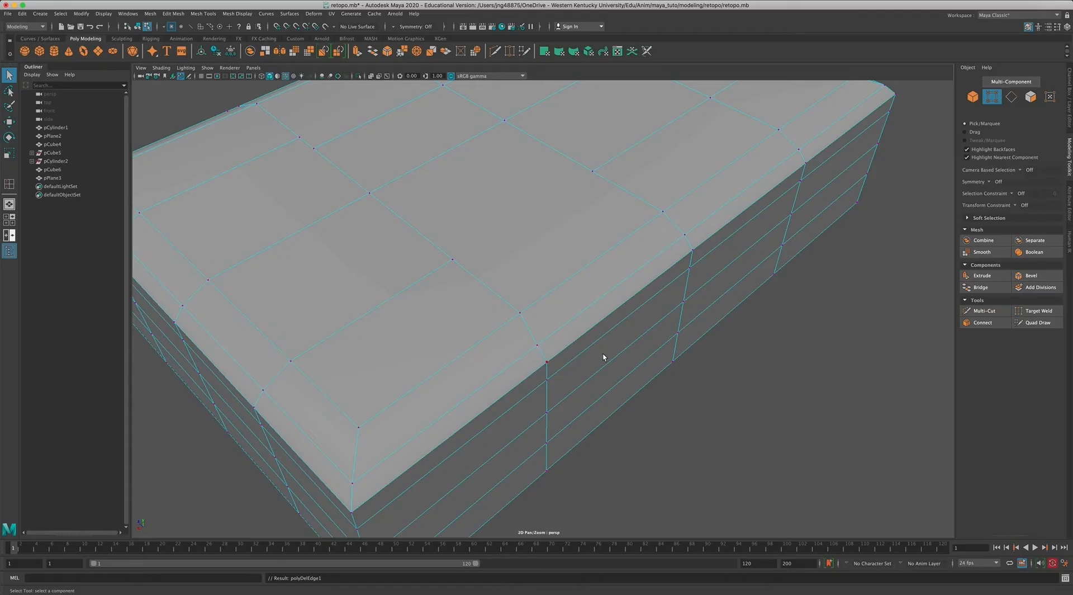
pyautogui.keyDown('alt'); pyautogui.moveTo(699, 348); pyautogui.dragTo(580, 319, button='right'); pyautogui.keyUp('alt')
pyautogui.keyDown('alt'); pyautogui.moveTo(546, 336); pyautogui.dragTo(643, 326); pyautogui.keyUp('alt')
pyautogui.keyDown('alt'); pyautogui.moveTo(563, 373); pyautogui.dragTo(556, 321, button='middle'); pyautogui.keyUp('alt')
pyautogui.keyDown('alt'); pyautogui.moveTo(556, 321); pyautogui.dragTo(546, 332); pyautogui.keyUp('alt')
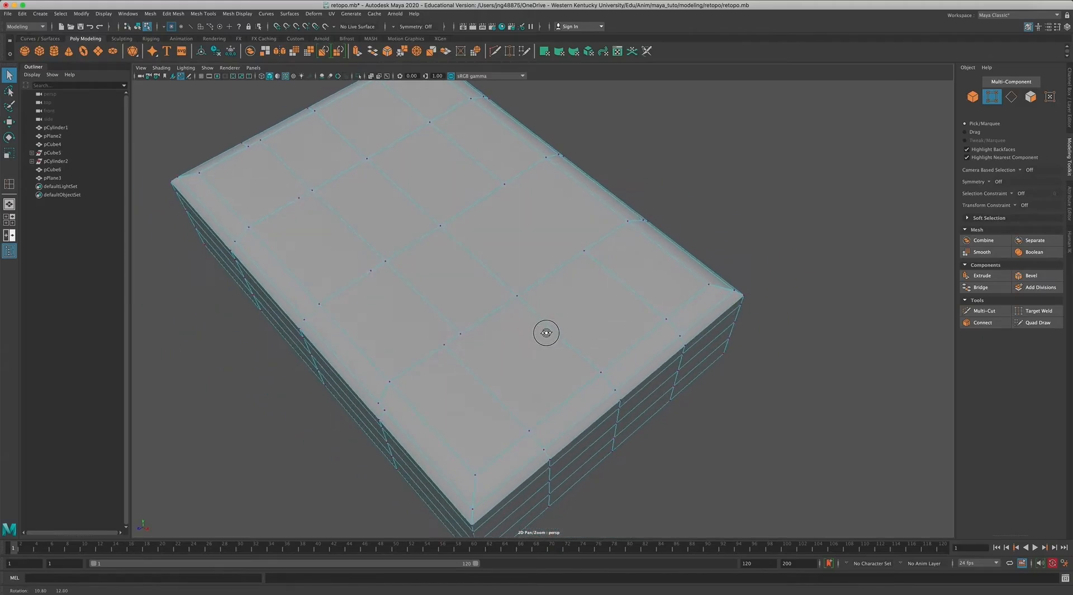
pyautogui.keyDown('alt'); pyautogui.moveTo(545, 331); pyautogui.dragTo(594, 331, button='right'); pyautogui.keyUp('alt')
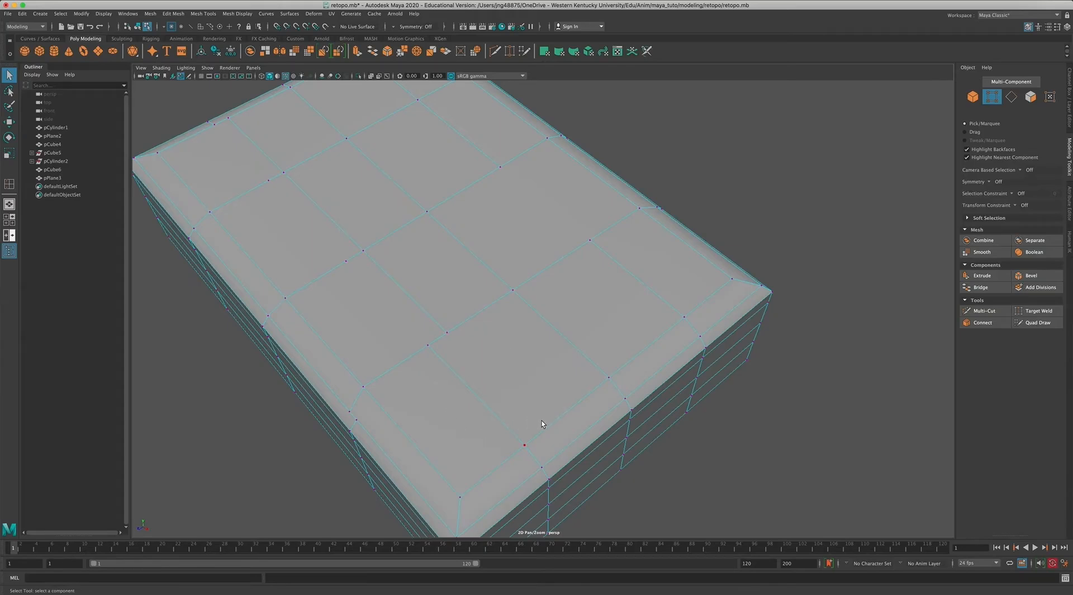
pyautogui.keyDown('alt'); pyautogui.moveTo(541, 419); pyautogui.dragTo(491, 390); pyautogui.keyUp('alt')
pyautogui.moveTo(325, 261); pyautogui.dragTo(351, 277)
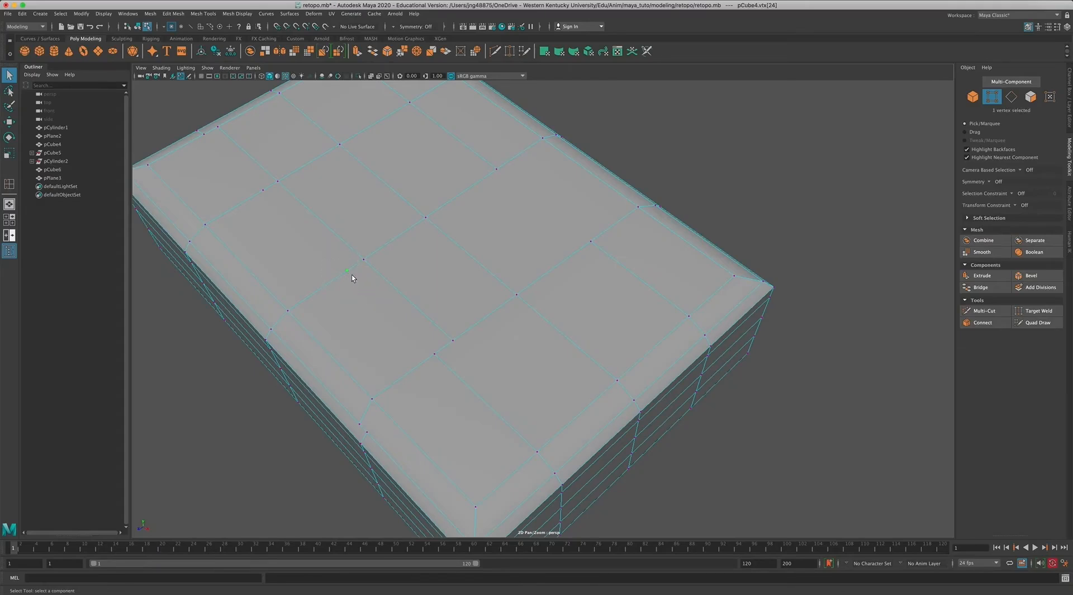
pyautogui.click(369, 318)
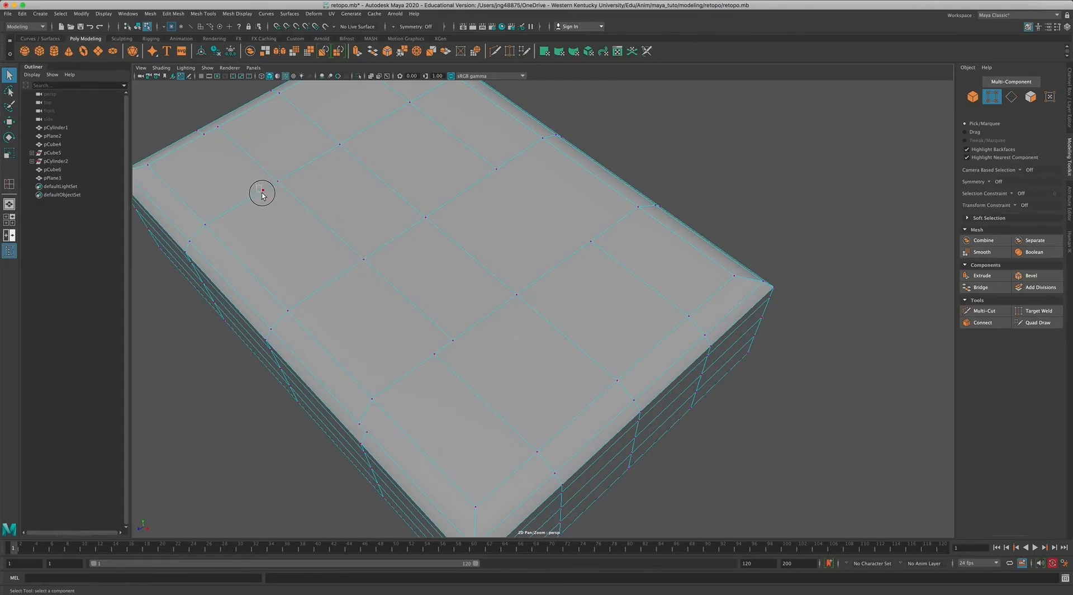
pyautogui.keyDown('alt'); pyautogui.moveTo(267, 258); pyautogui.dragTo(441, 252); pyautogui.keyUp('alt')
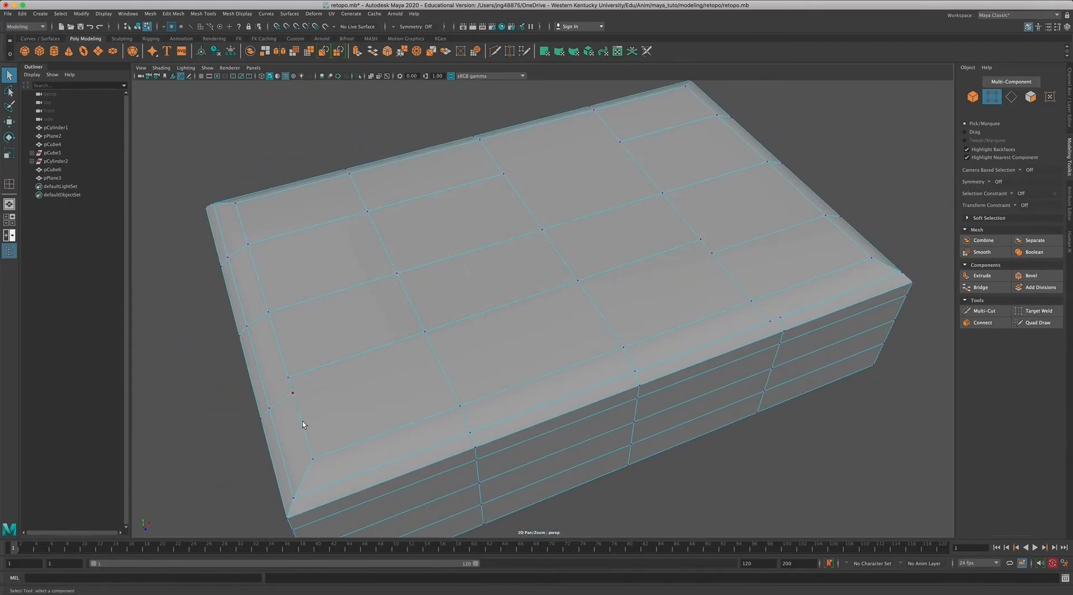
# Use Target Weld to merge the two closely spaced vertex pairs at both ends of the lengthwise row on the top.
pyautogui.click(1043, 310)
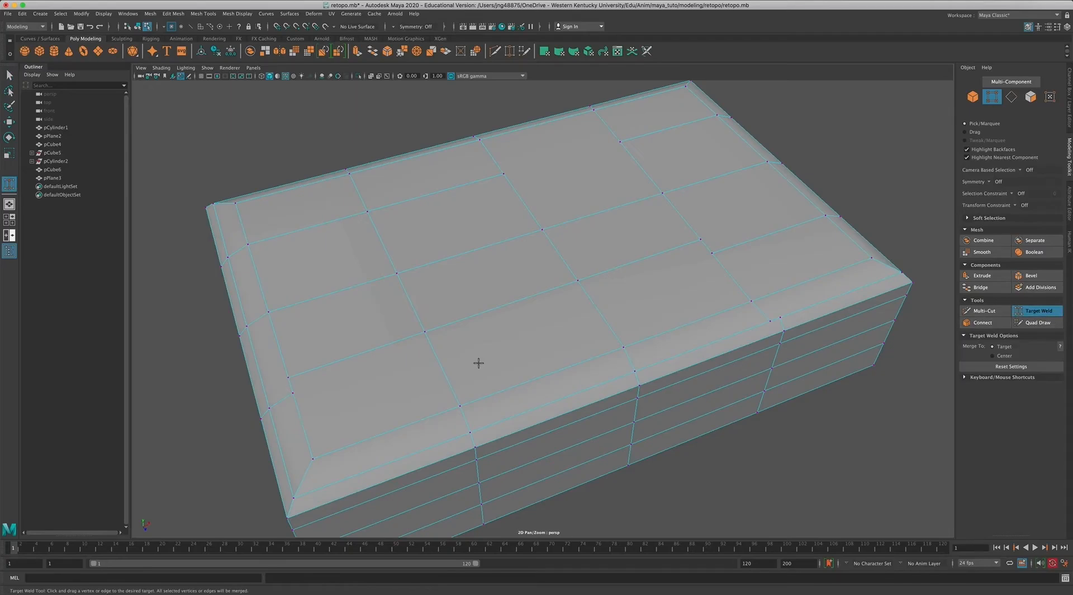
pyautogui.moveTo(289, 377); pyautogui.dragTo(292, 392)
pyautogui.moveTo(700, 239); pyautogui.dragTo(712, 253)
# Select the two out-of-line vertices on the box's top and nudge them along Z with the Surface Slide transform constraint.
pyautogui.rightClick(425, 335)
pyautogui.click(383, 334)
pyautogui.keyDown('shift'); pyautogui.click(577, 280); pyautogui.keyUp('shift')
pyautogui.keyDown('alt'); pyautogui.moveTo(591, 362); pyautogui.dragTo(658, 341); pyautogui.keyUp('alt')
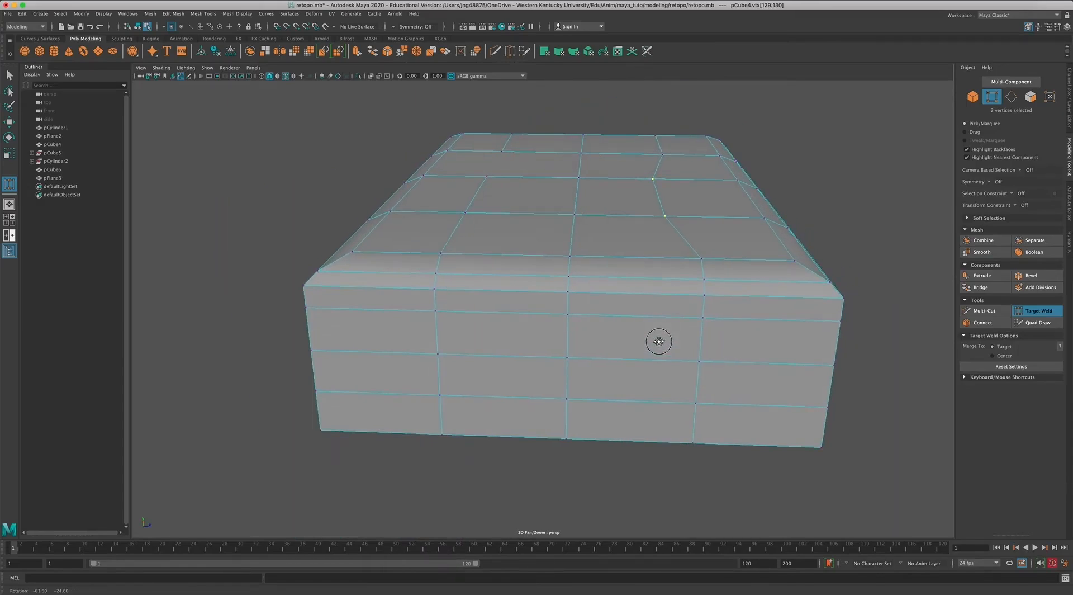
pyautogui.press('w')
pyautogui.hotkey('ctrl', 'z')
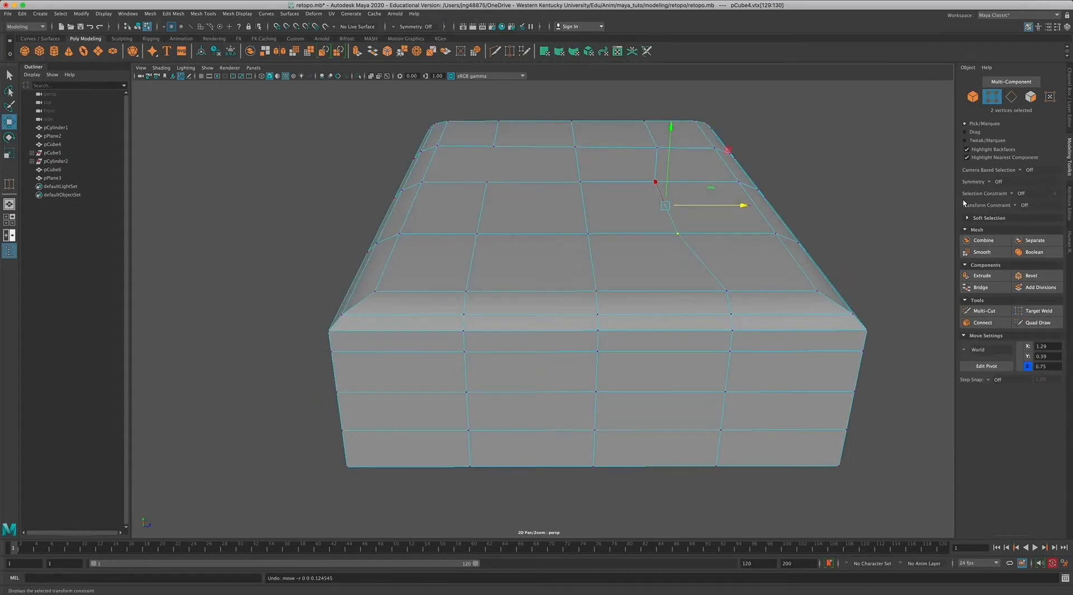
pyautogui.click(1016, 205)
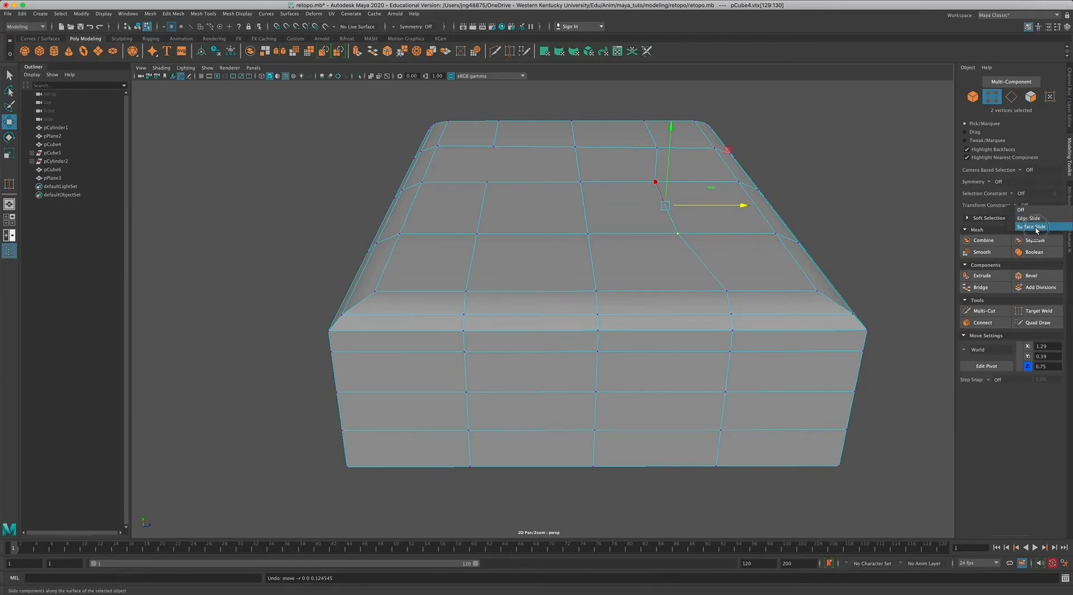
pyautogui.click(1034, 226)
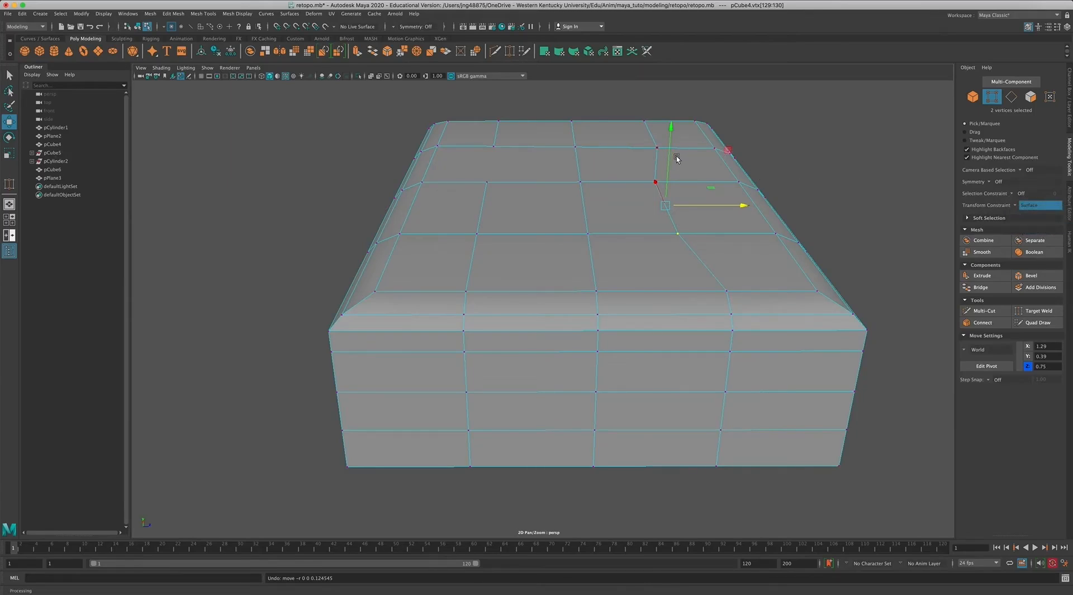
pyautogui.moveTo(734, 205)
pyautogui.mouseDown()
pyautogui.moveTo(763, 205)
pyautogui.moveTo(731, 205)
pyautogui.mouseUp()
# Turn off the transform constraint, try raising the two selected vertices off the box's top, and undo the move.
pyautogui.click(1015, 205)
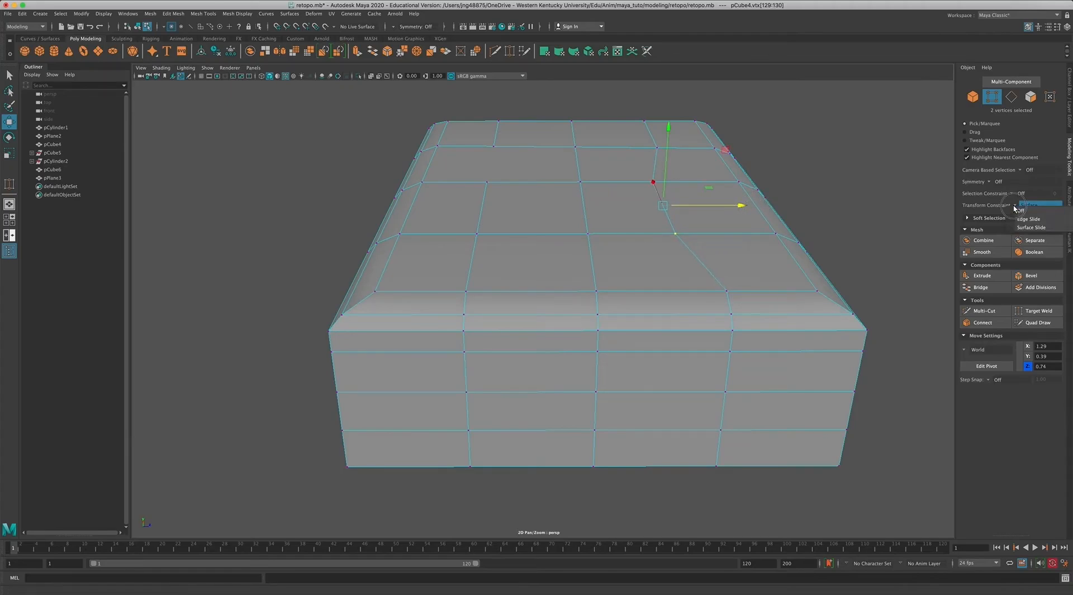
pyautogui.click(1019, 210)
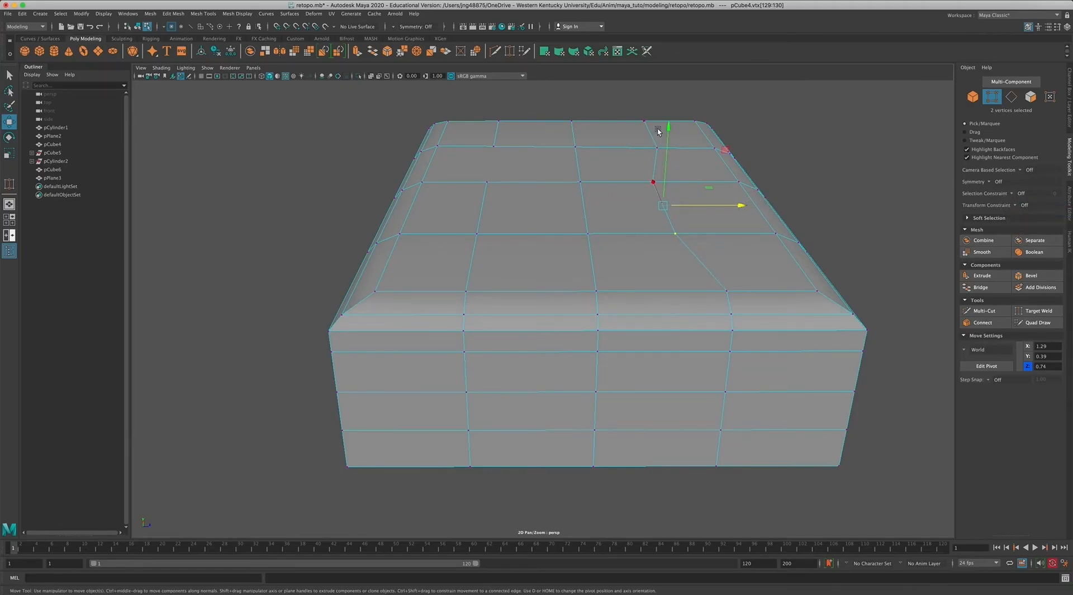
pyautogui.moveTo(671, 134)
pyautogui.mouseDown()
pyautogui.moveTo(671, 95)
pyautogui.moveTo(674, 116)
pyautogui.mouseUp()
pyautogui.moveTo(726, 186)
pyautogui.mouseDown()
pyautogui.moveTo(789, 161)
pyautogui.moveTo(733, 167)
pyautogui.mouseUp()
pyautogui.press('super+z')
pyautogui.moveTo(751, 204)
pyautogui.keyDown('alt'); pyautogui.mouseDown()
pyautogui.moveTo(755, 192)
pyautogui.moveTo(753, 203)
pyautogui.mouseUp(); pyautogui.keyUp('alt')
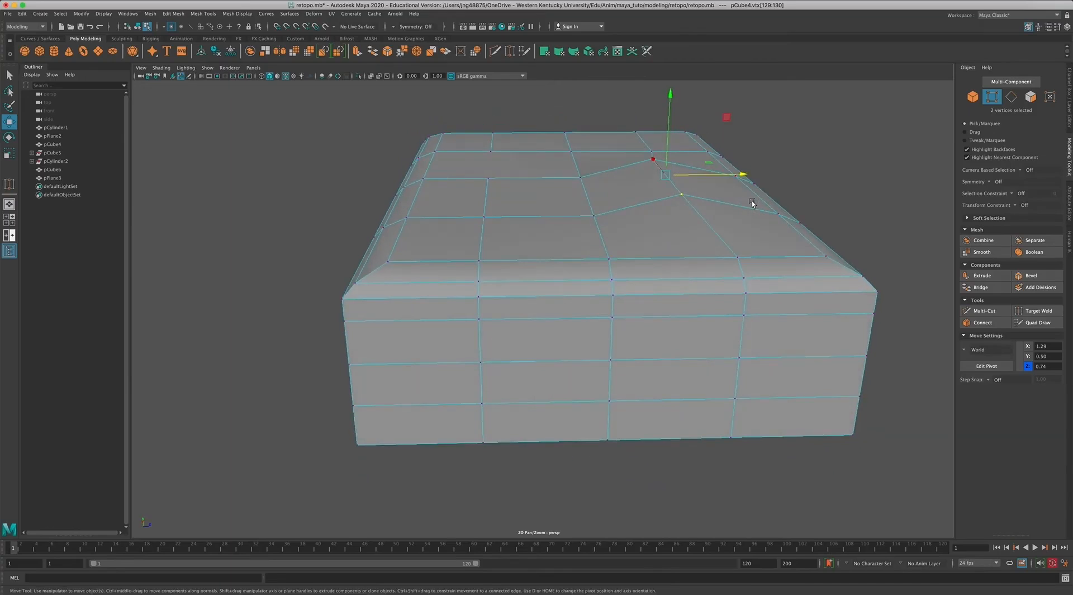
pyautogui.press('super+z')
# Set the transform constraint to Surface Slide and slide the two selected vertices along Z into line with their lengthwise row.
pyautogui.keyDown('alt'); pyautogui.moveTo(741, 216); pyautogui.dragTo(749, 248); pyautogui.keyUp('alt')
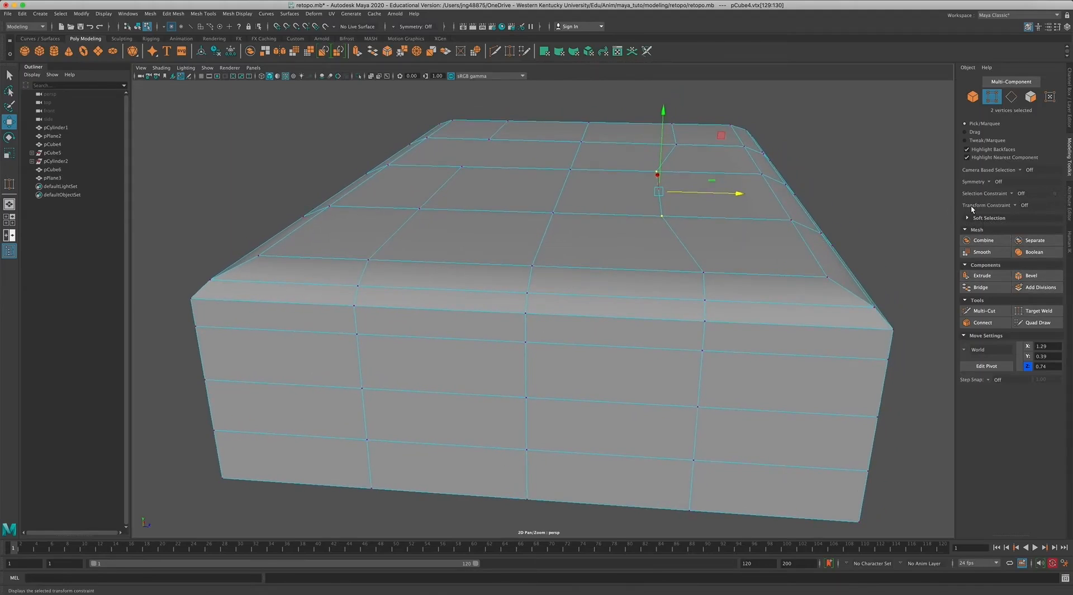
pyautogui.click(1013, 205)
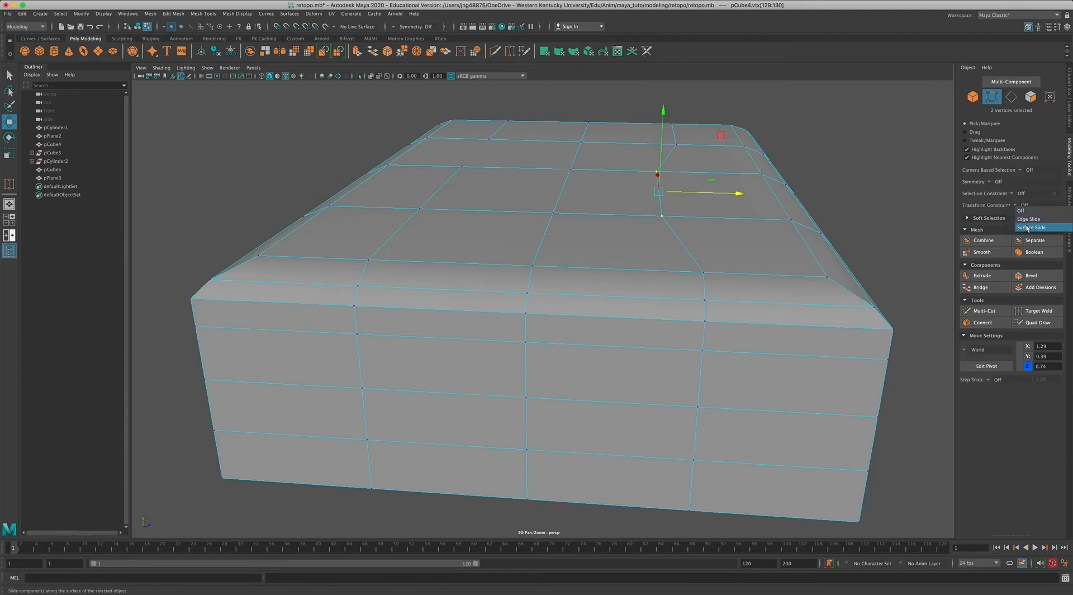
pyautogui.click(1027, 228)
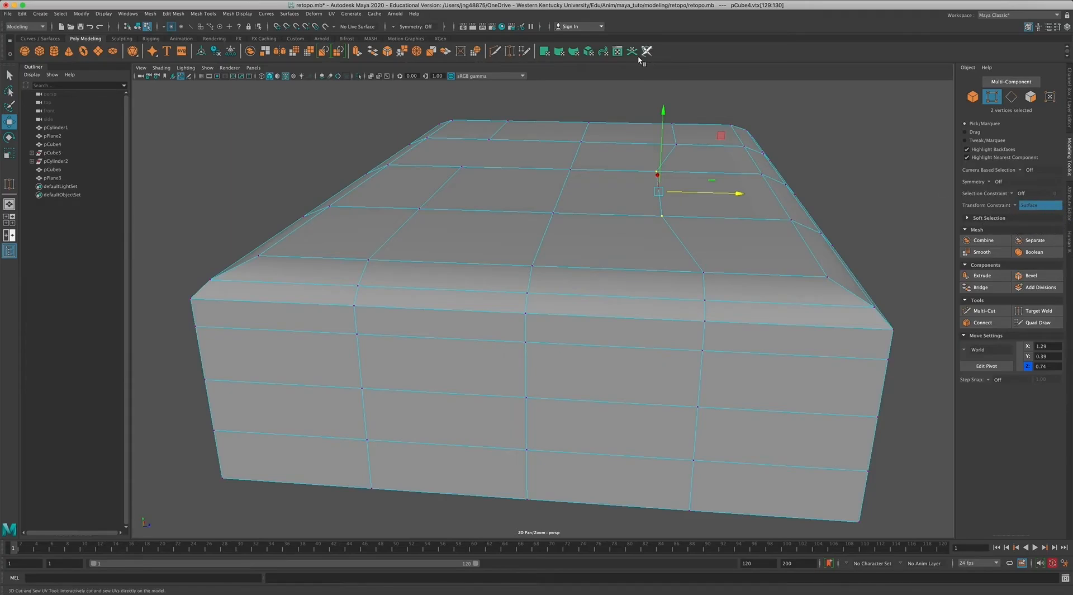
pyautogui.moveTo(720, 191); pyautogui.dragTo(762, 194)
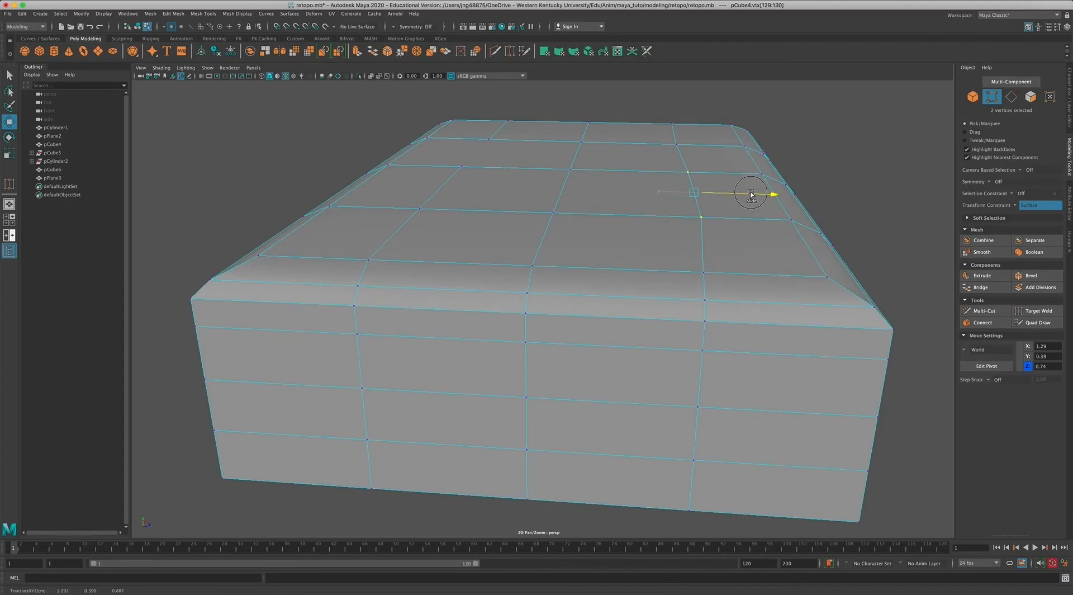
pyautogui.moveTo(699, 111); pyautogui.dragTo(702, 168)
pyautogui.moveTo(778, 195); pyautogui.dragTo(755, 199)
pyautogui.press('q')
# Use Target Weld to merge the two closely spaced vertices on the bevel along the box's long side.
pyautogui.click(851, 191)
pyautogui.keyDown('alt'); pyautogui.moveTo(880, 232); pyautogui.dragTo(654, 232); pyautogui.keyUp('alt')
pyautogui.keyDown('alt'); pyautogui.moveTo(653, 230); pyautogui.dragTo(653, 230); pyautogui.keyUp('alt')
pyautogui.keyDown('alt'); pyautogui.moveTo(657, 232); pyautogui.dragTo(777, 245, button='right'); pyautogui.keyUp('alt')
pyautogui.keyDown('alt'); pyautogui.moveTo(776, 247); pyautogui.dragTo(771, 235, button='middle'); pyautogui.keyUp('alt')
pyautogui.keyDown('alt'); pyautogui.moveTo(771, 235); pyautogui.dragTo(763, 237); pyautogui.keyUp('alt')
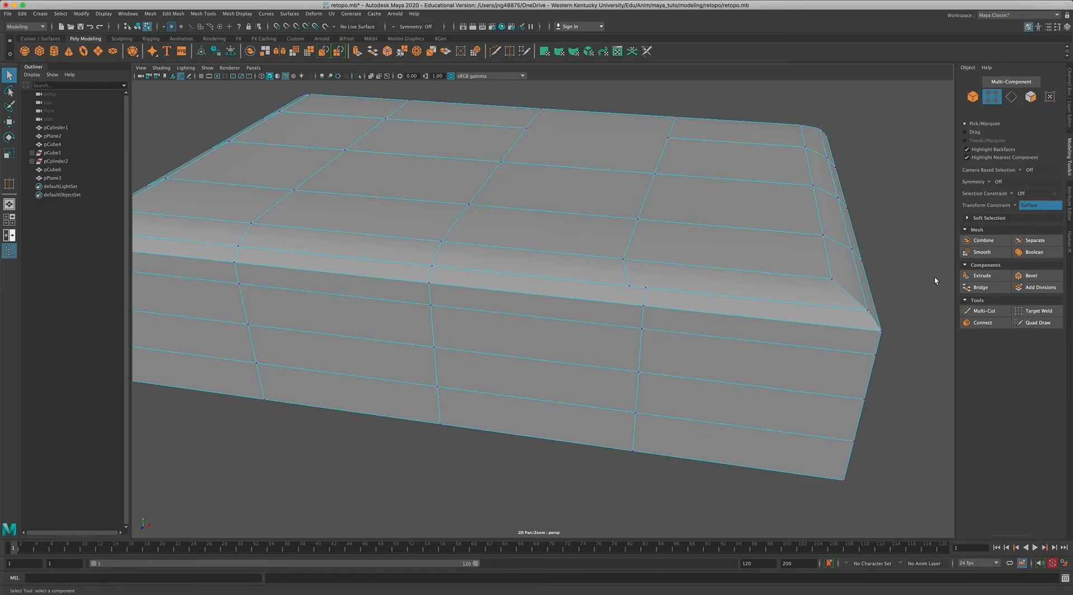
pyautogui.click(1033, 314)
pyautogui.moveTo(627, 285); pyautogui.dragTo(650, 288)
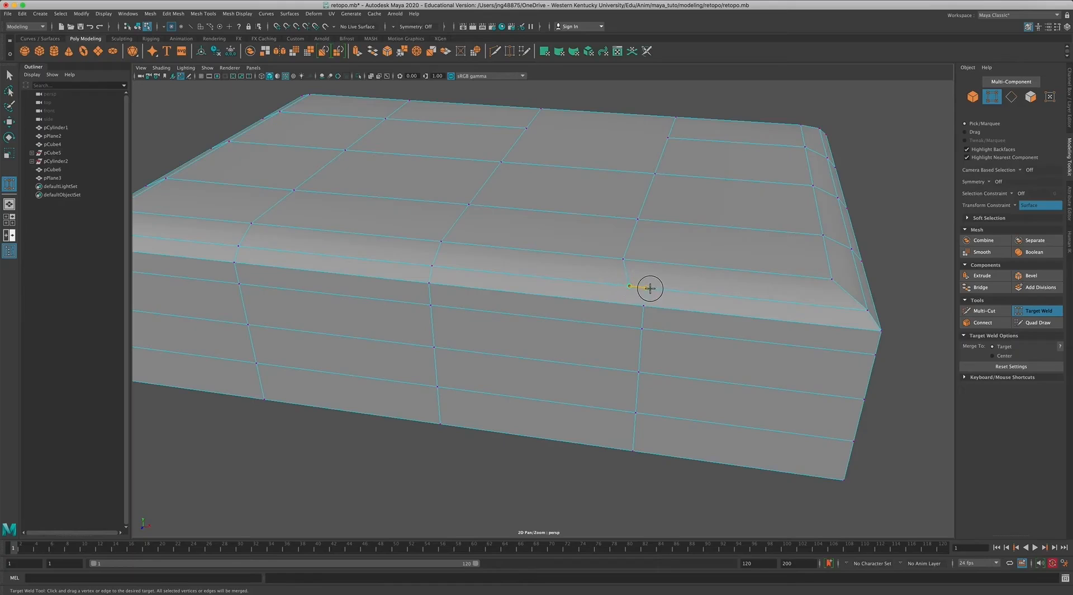
pyautogui.moveTo(726, 290)
pyautogui.keyDown('alt'); pyautogui.mouseDown()
pyautogui.moveTo(699, 304)
pyautogui.moveTo(743, 281)
pyautogui.mouseUp(); pyautogui.keyUp('alt')
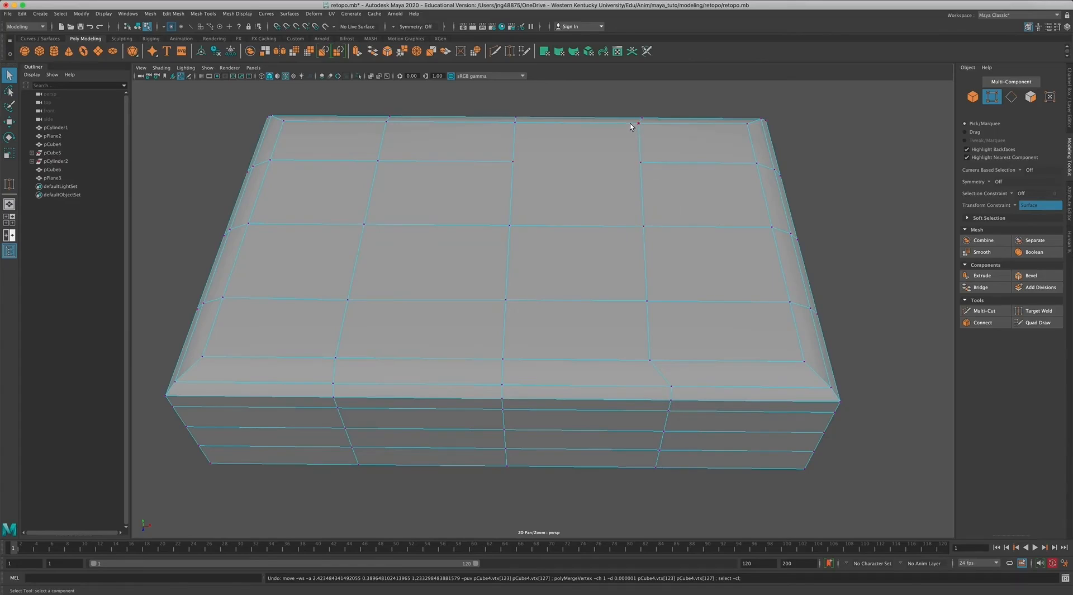
# Select the crosswise vertex row on the box's top and shift it along X into line with the side's vertical edges.
pyautogui.moveTo(631, 123); pyautogui.dragTo(662, 361)
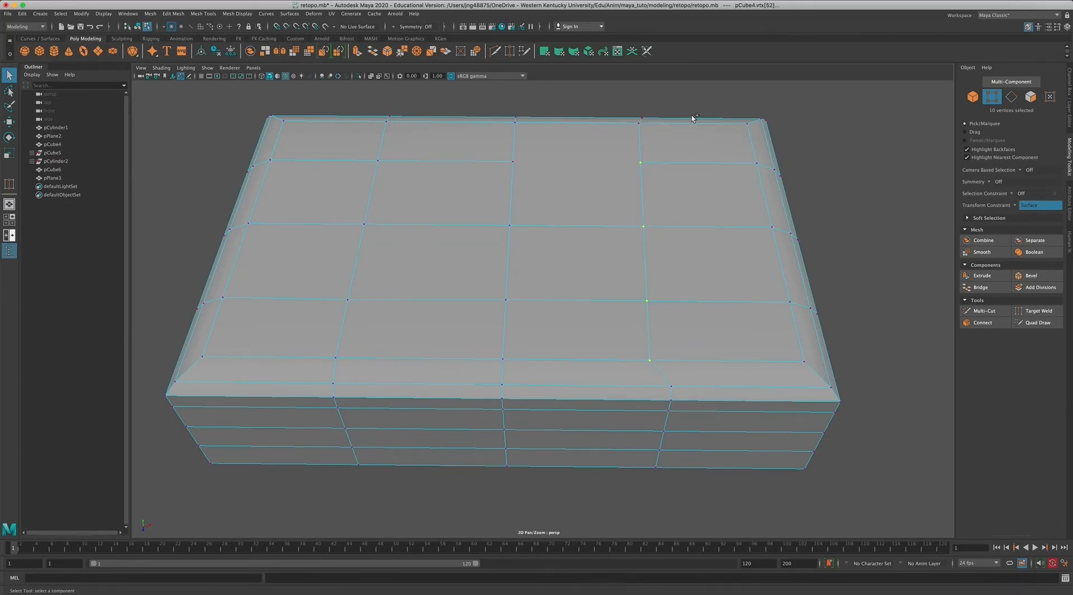
pyautogui.keyDown('alt'); pyautogui.moveTo(749, 174); pyautogui.dragTo(720, 164); pyautogui.keyUp('alt')
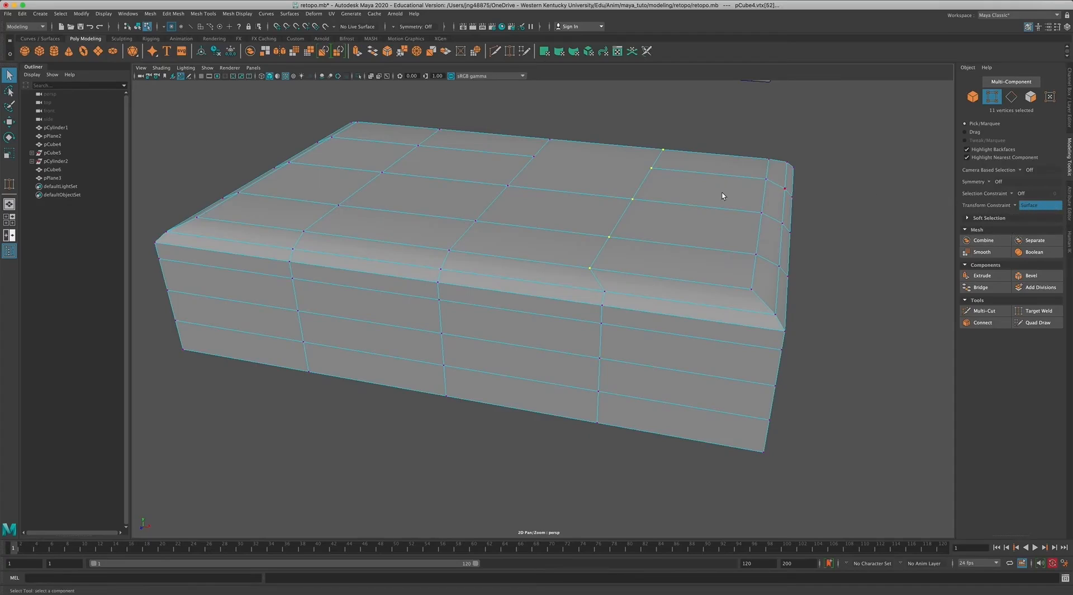
pyautogui.press('w')
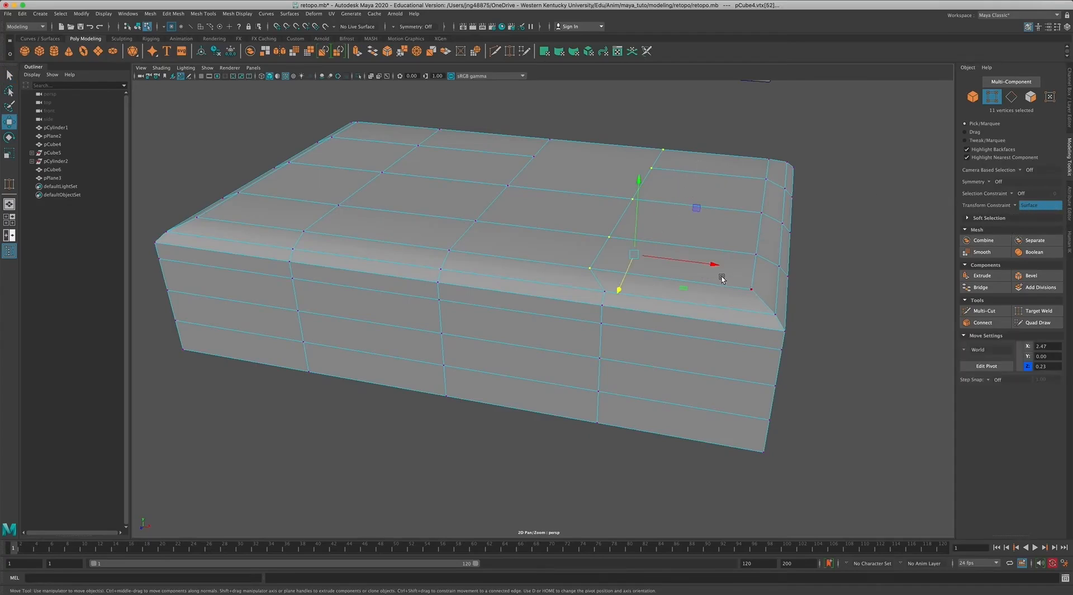
pyautogui.moveTo(711, 263); pyautogui.dragTo(733, 267)
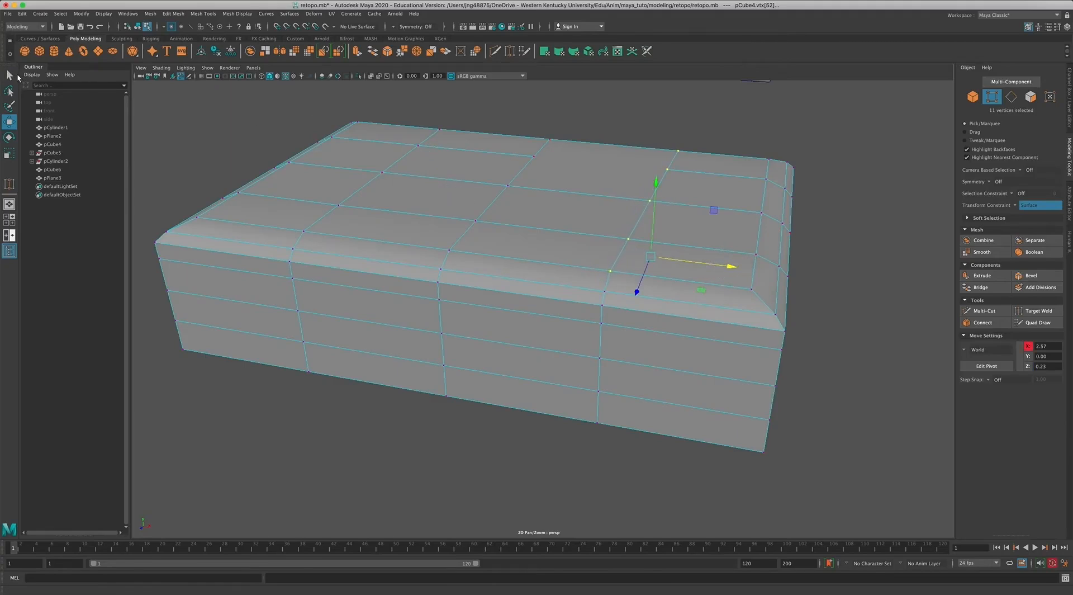
pyautogui.click(819, 309)
# Select the rim vertices at the opposite end of that row and shift them along X into line with the side edges.
pyautogui.keyDown('alt'); pyautogui.moveTo(760, 247); pyautogui.dragTo(602, 237); pyautogui.keyUp('alt')
pyautogui.click(440, 230)
pyautogui.moveTo(470, 254); pyautogui.dragTo(412, 242)
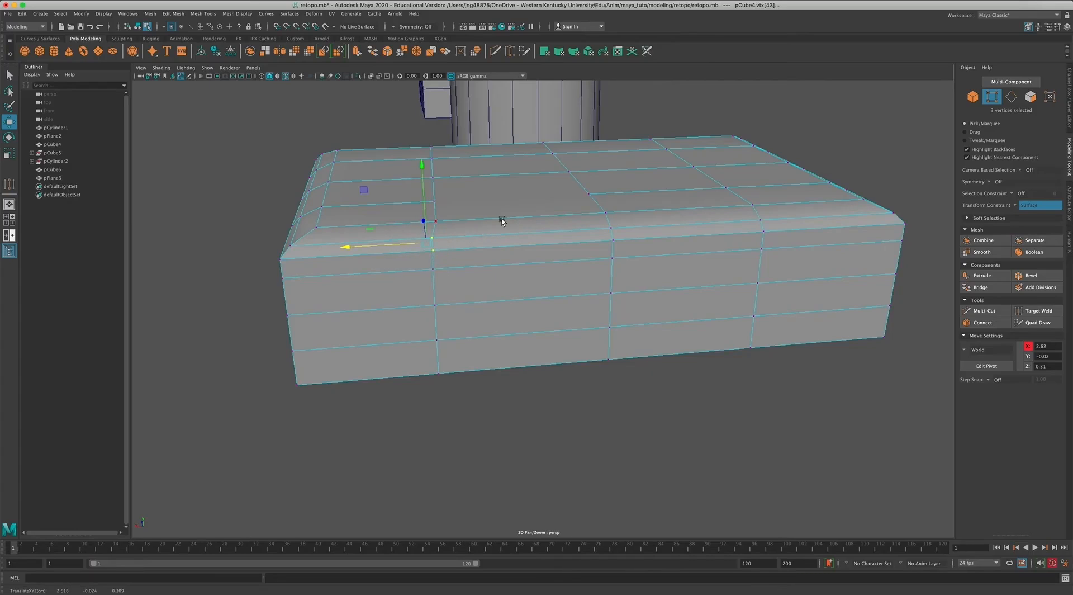
pyautogui.click(8, 75)
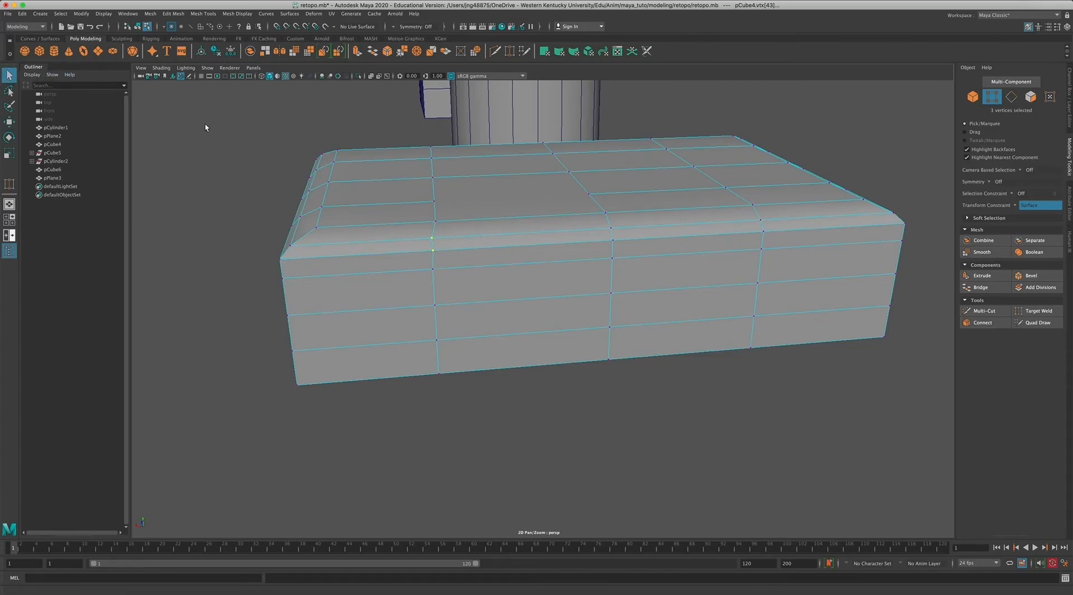
pyautogui.click(751, 395)
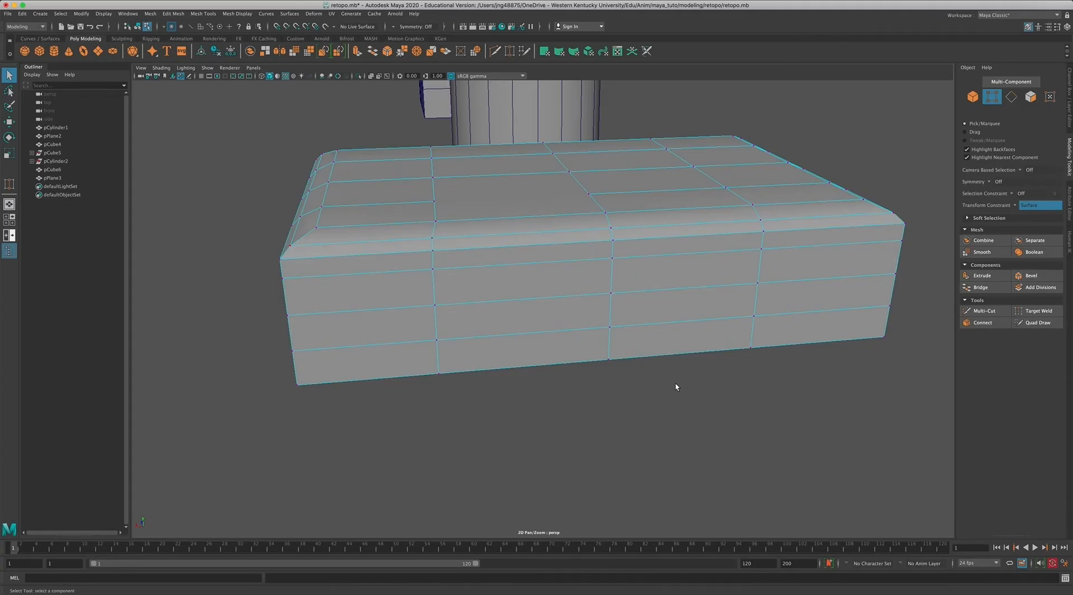
# Use Multi-Cut to draw the missing edge between two vertices on the box's top.
pyautogui.keyDown('alt'); pyautogui.moveTo(700, 382); pyautogui.dragTo(743, 398); pyautogui.keyUp('alt')
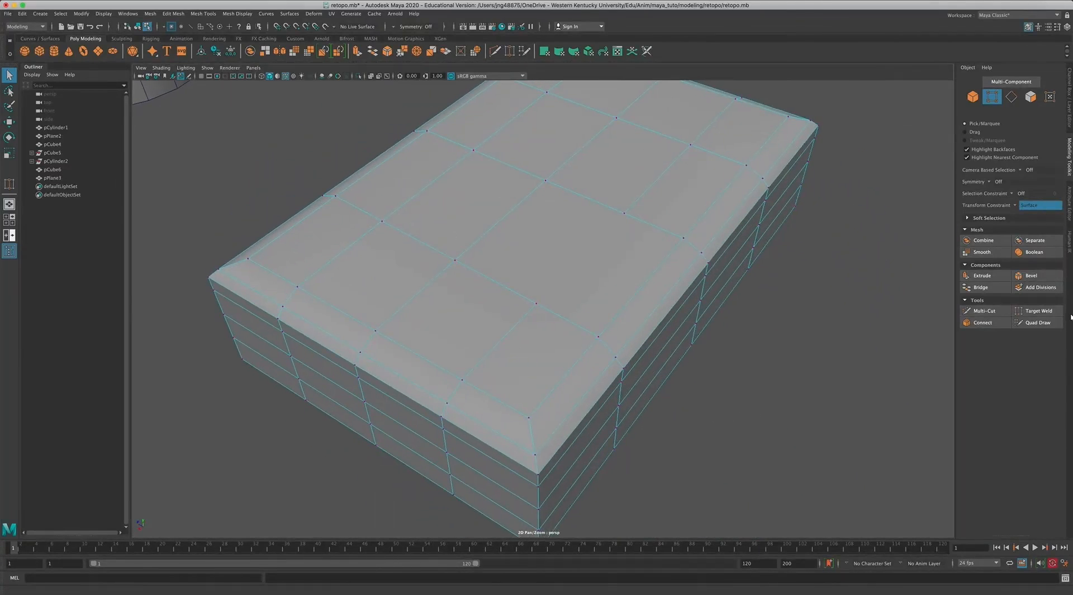
pyautogui.click(985, 310)
pyautogui.click(456, 260)
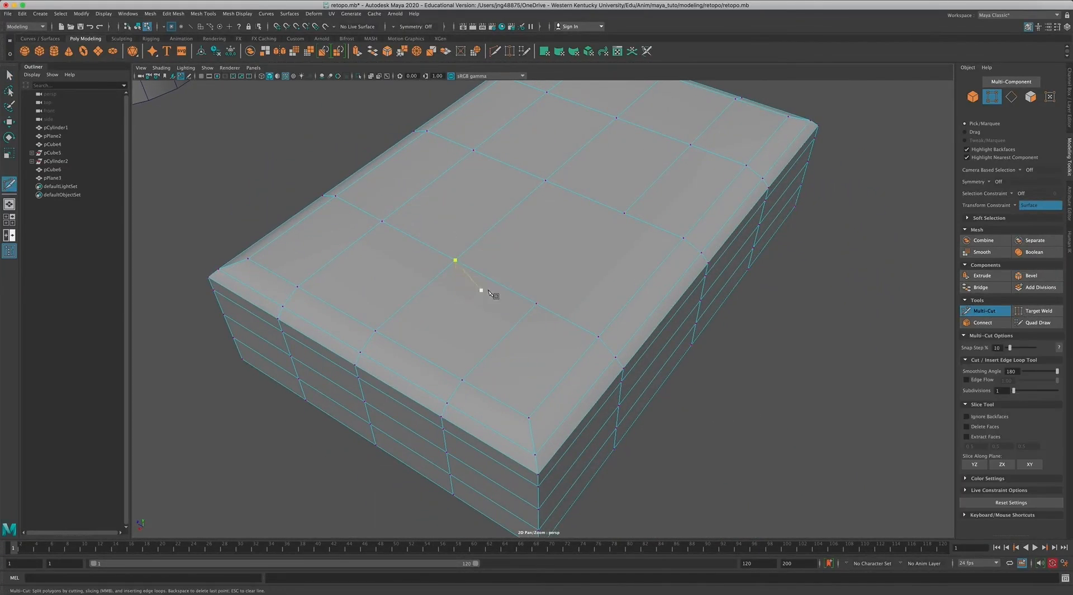
pyautogui.click(625, 214)
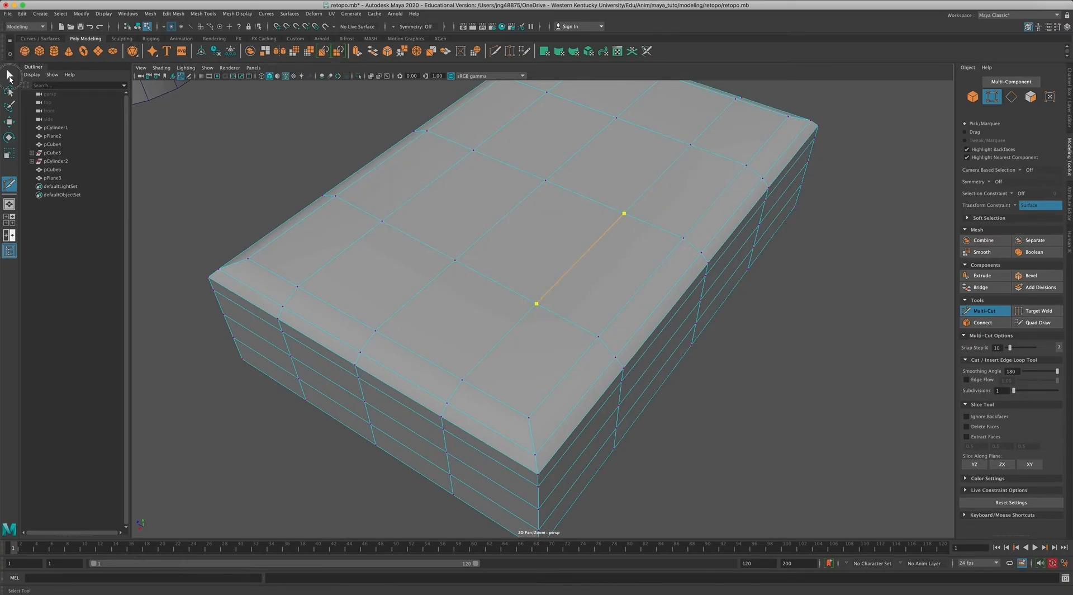
pyautogui.click(9, 76)
# Move the out-of-line vertices on the box's underside along X to straighten their crosswise row, and clear the selection.
pyautogui.keyDown('alt'); pyautogui.moveTo(453, 201); pyautogui.dragTo(198, 139); pyautogui.keyUp('alt')
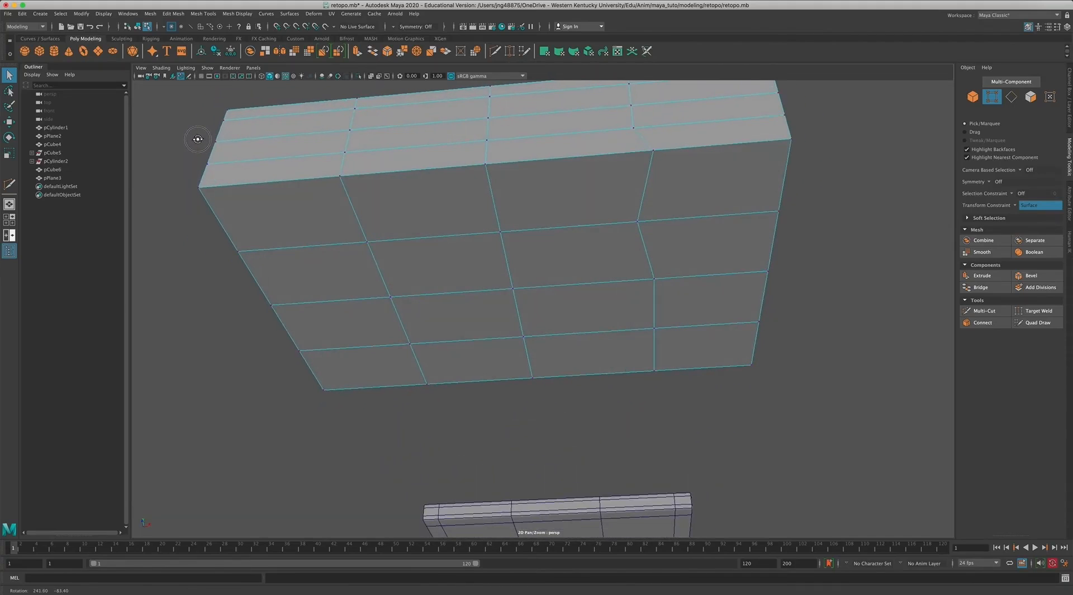
pyautogui.click(655, 154)
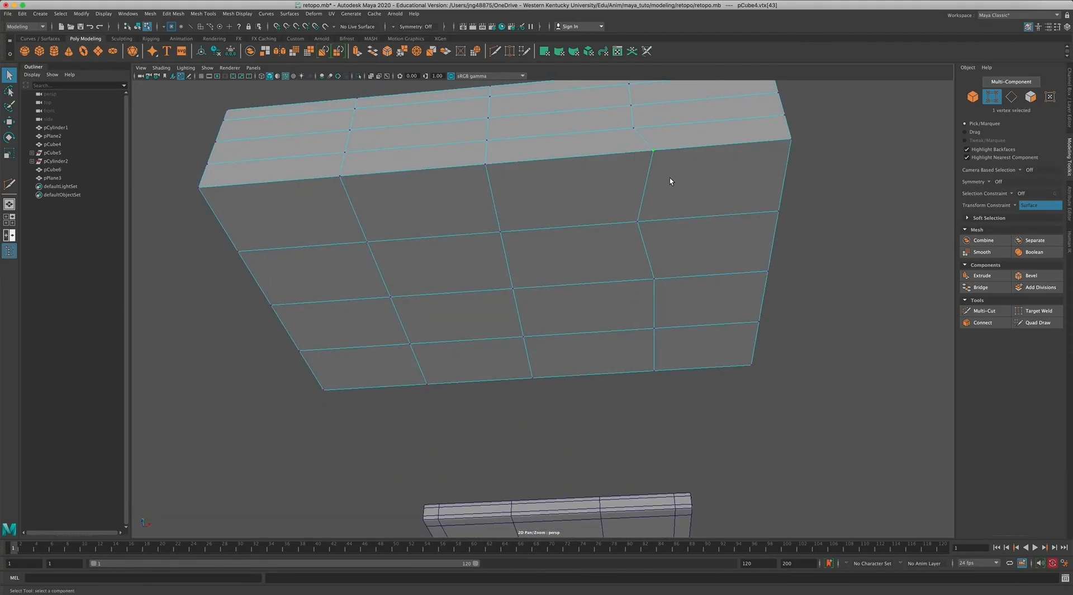
pyautogui.press('w')
pyautogui.moveTo(735, 142); pyautogui.dragTo(718, 144)
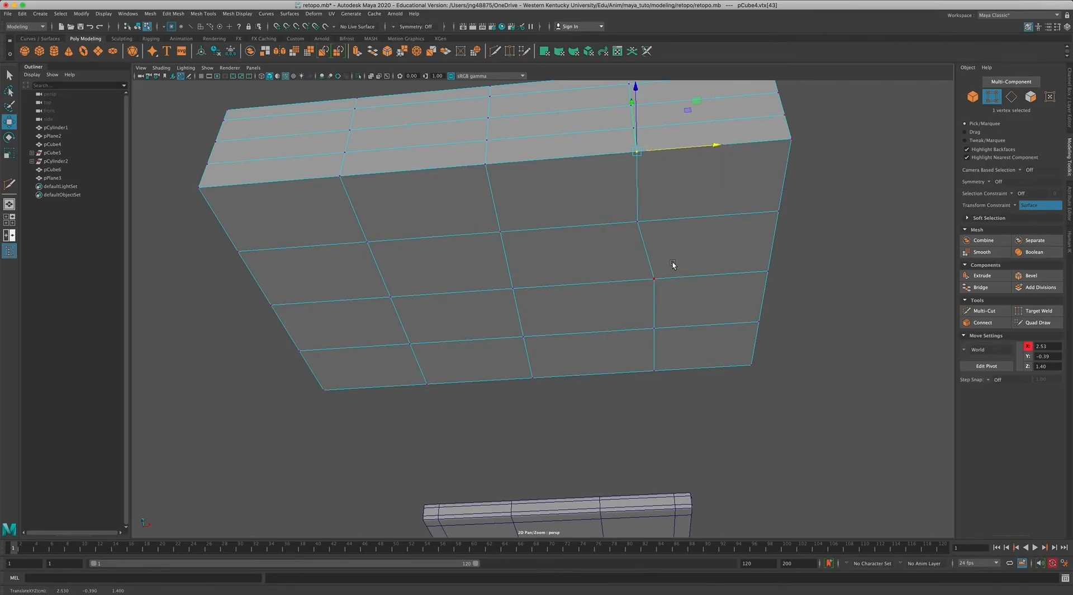
pyautogui.click(637, 222)
pyautogui.moveTo(678, 220); pyautogui.dragTo(687, 221)
pyautogui.click(654, 279)
pyautogui.moveTo(710, 281); pyautogui.dragTo(692, 274)
pyautogui.keyDown('alt'); pyautogui.moveTo(755, 262); pyautogui.dragTo(810, 314); pyautogui.keyUp('alt')
pyautogui.keyDown('alt'); pyautogui.moveTo(859, 317); pyautogui.dragTo(772, 285, button='right'); pyautogui.keyUp('alt')
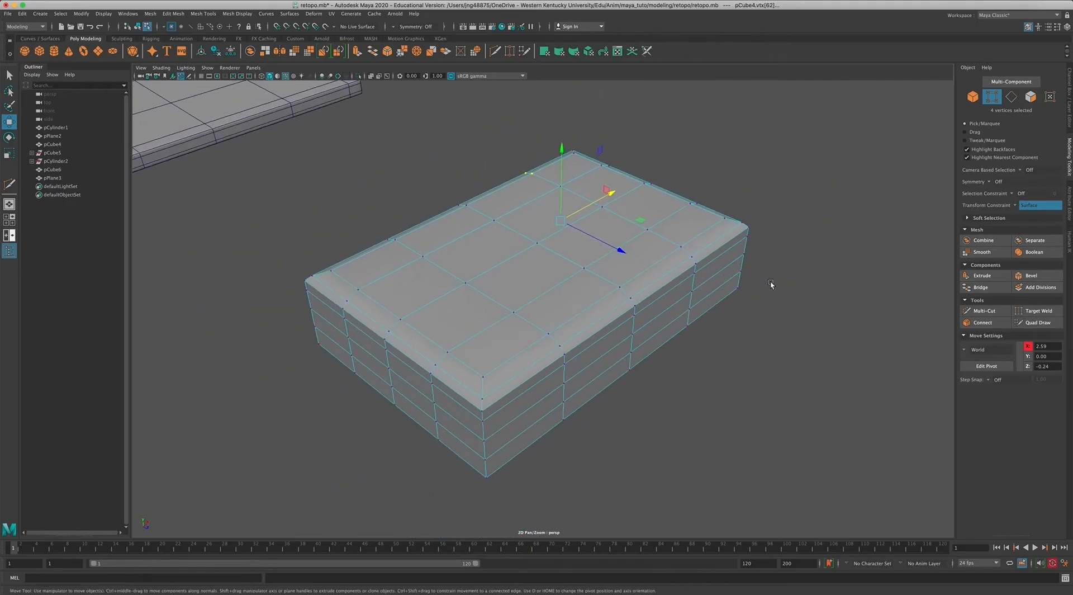
pyautogui.click(8, 76)
pyautogui.click(757, 305)
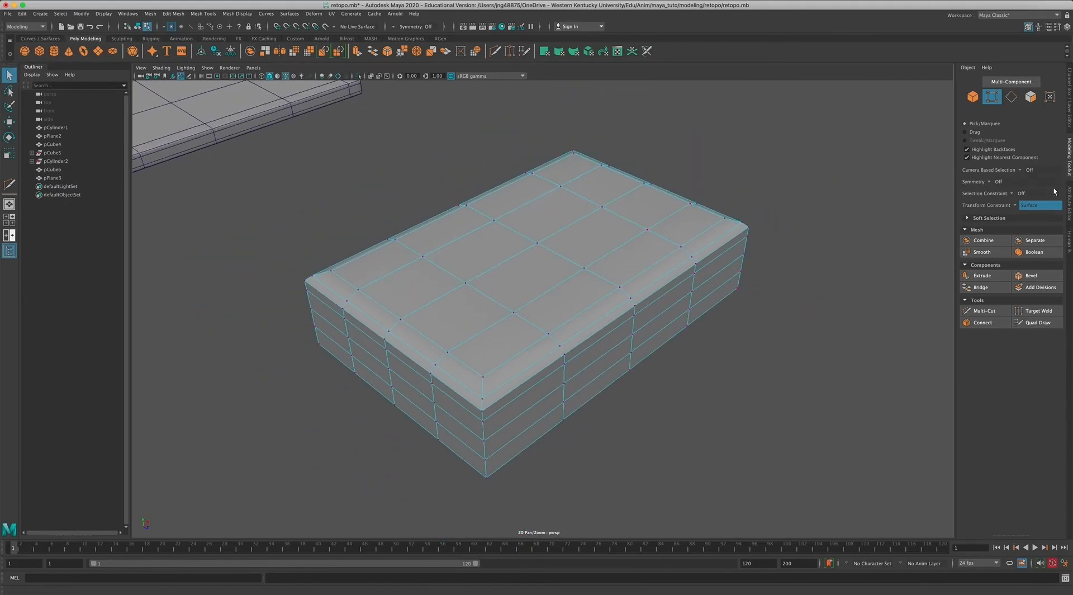
# Insert an edge loop around the sloped bevel band bordering the box's top face.
pyautogui.click(203, 13)
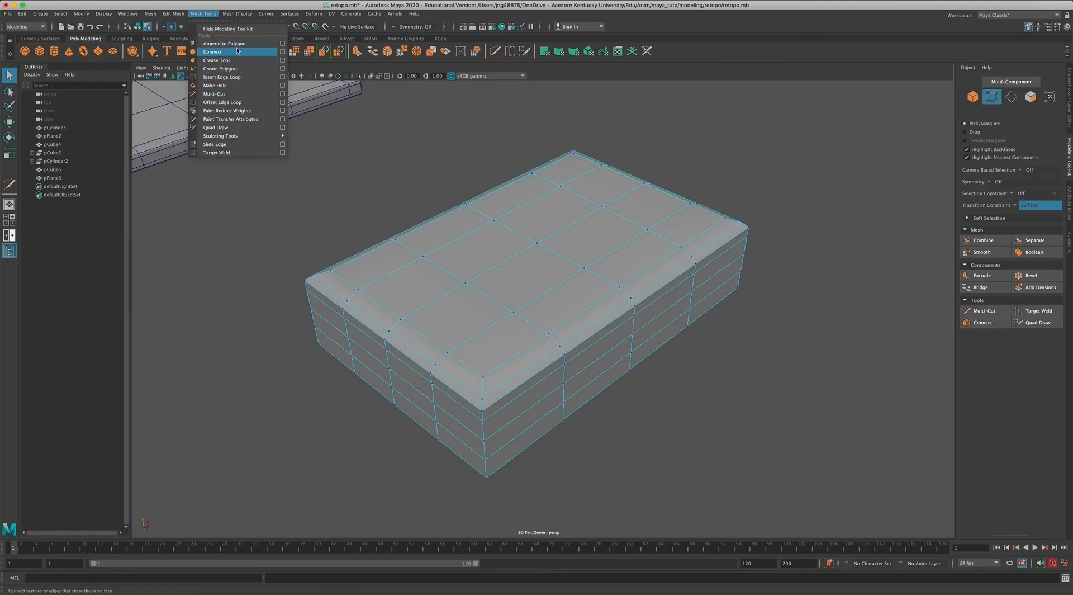
pyautogui.click(229, 77)
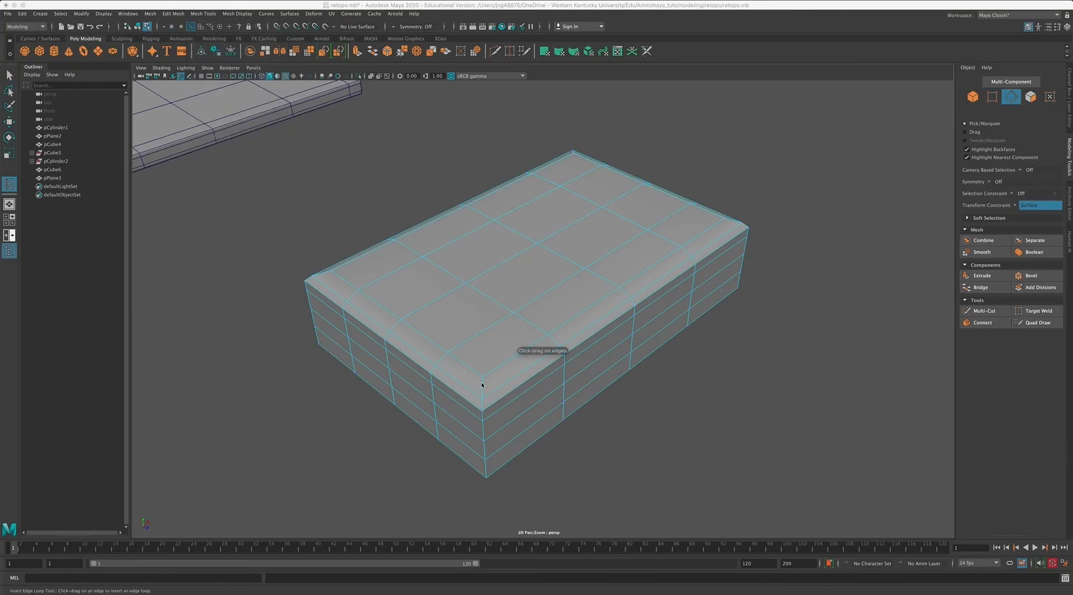
pyautogui.keyDown('alt'); pyautogui.moveTo(495, 401); pyautogui.dragTo(519, 405); pyautogui.keyUp('alt')
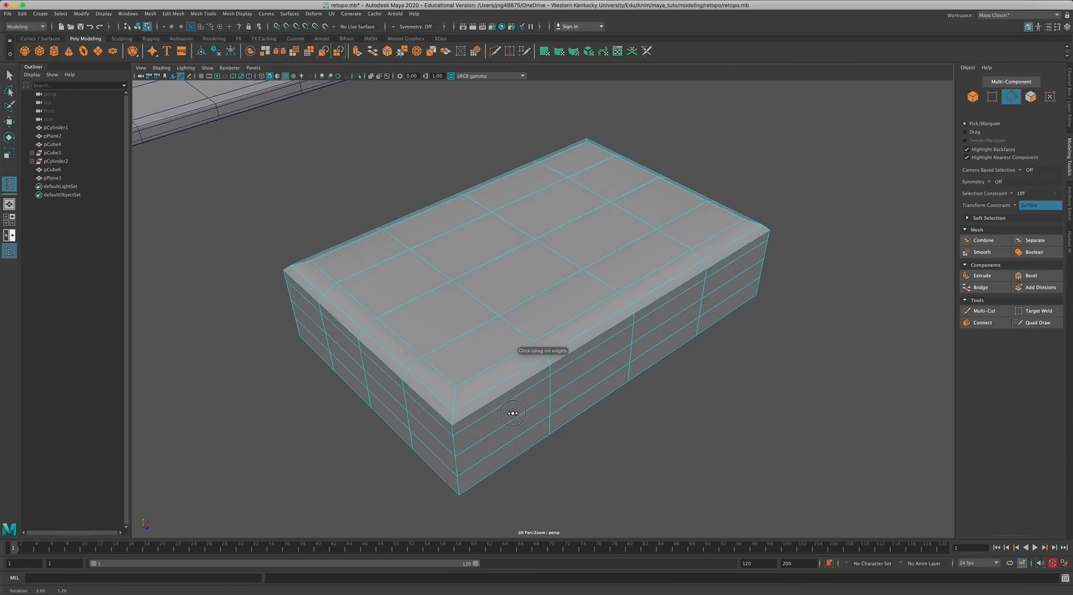
pyautogui.click(454, 402)
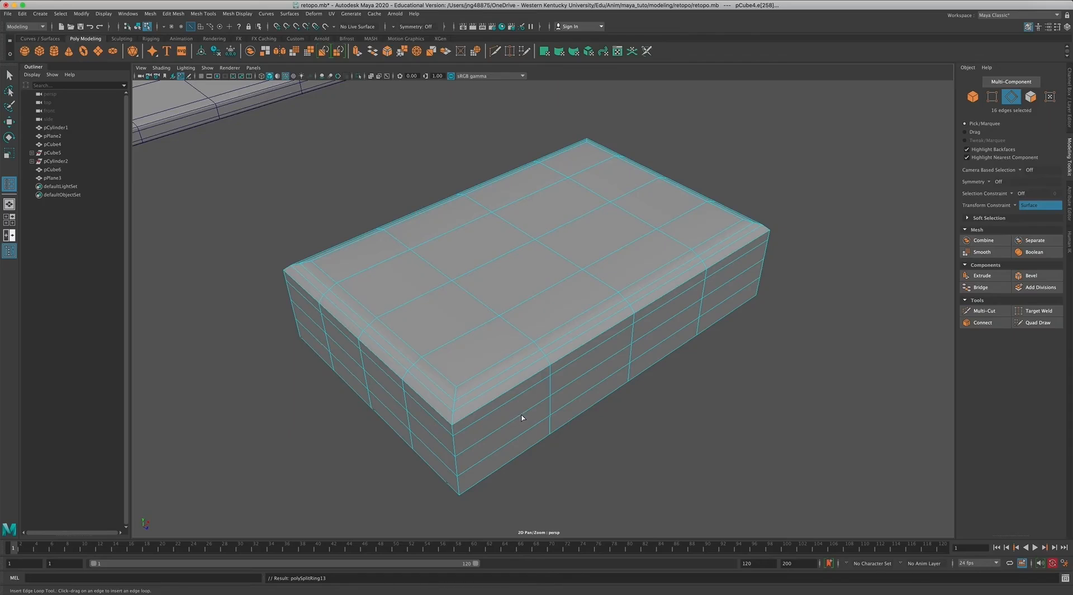
pyautogui.keyDown('alt'); pyautogui.moveTo(462, 414); pyautogui.dragTo(639, 421); pyautogui.keyUp('alt')
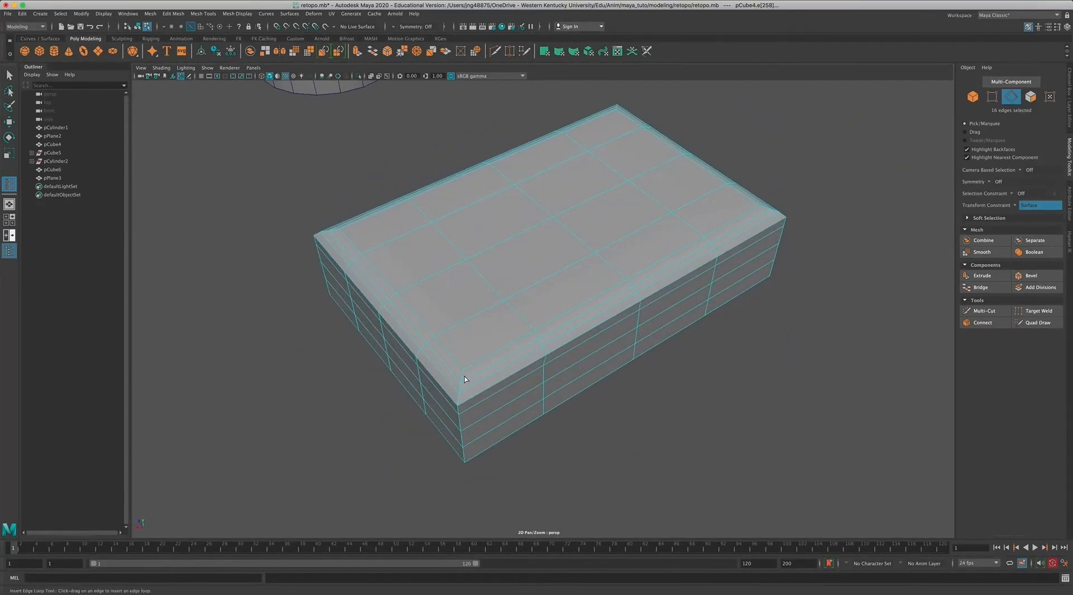
# Insert an edge loop around the box's sides just below the upper rim, and clear the selection.
pyautogui.keyDown('alt'); pyautogui.moveTo(488, 414); pyautogui.dragTo(492, 392); pyautogui.keyUp('alt')
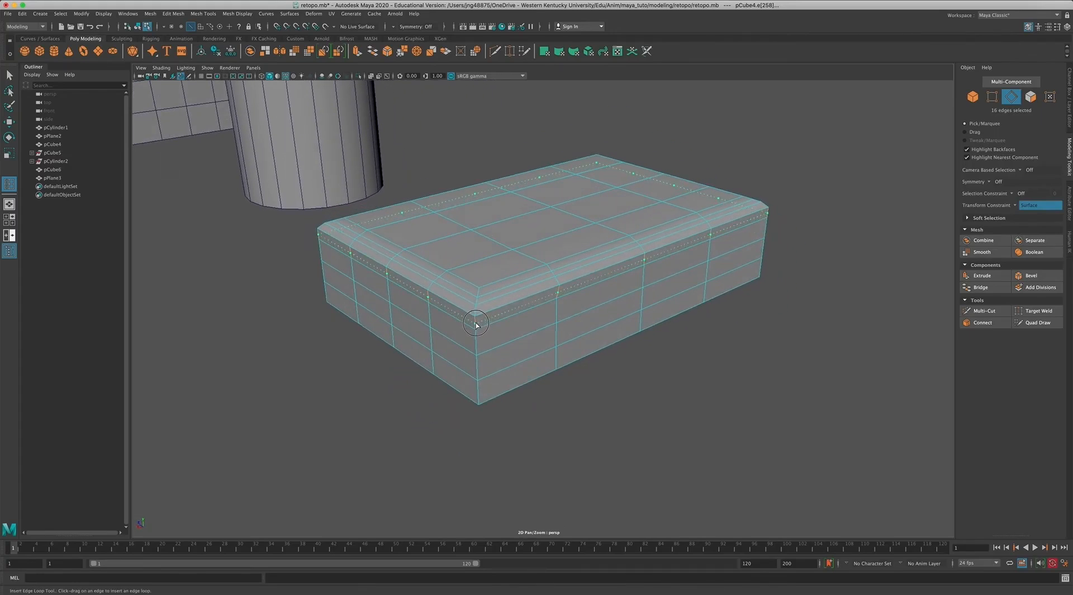
pyautogui.click(476, 324)
pyautogui.keyDown('alt'); pyautogui.moveTo(488, 318); pyautogui.dragTo(568, 341); pyautogui.keyUp('alt')
pyautogui.click(9, 78)
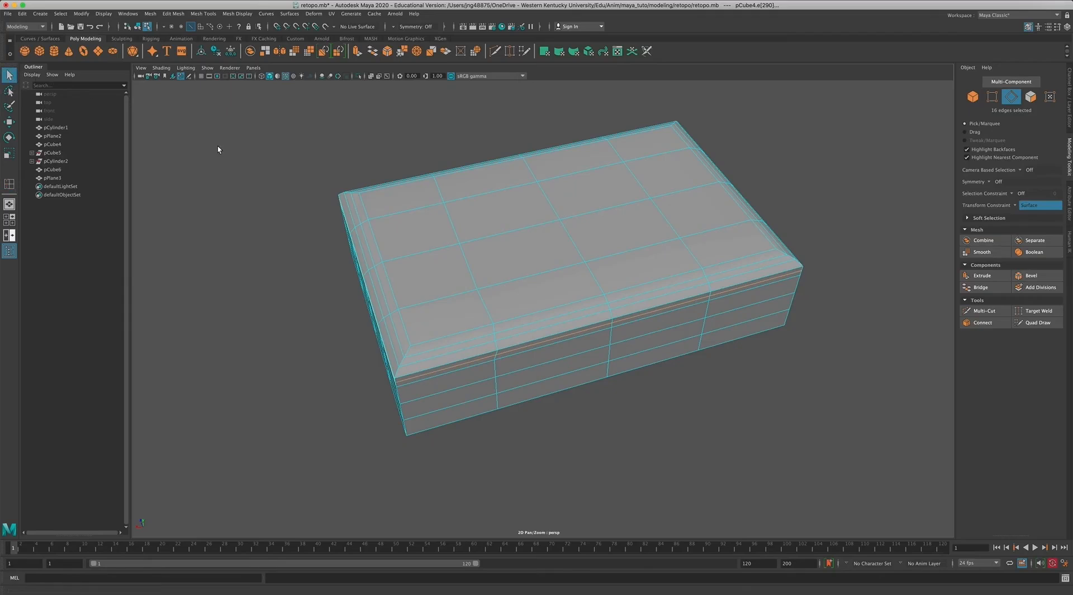
pyautogui.click(642, 406)
# Select the full ring of inner bevel faces around the box's top, extrude it and scale the extrusion down into a narrow band.
pyautogui.keyDown('alt'); pyautogui.moveTo(583, 443); pyautogui.dragTo(618, 434); pyautogui.keyUp('alt')
pyautogui.moveTo(515, 318); pyautogui.dragTo(518, 341, button='right')
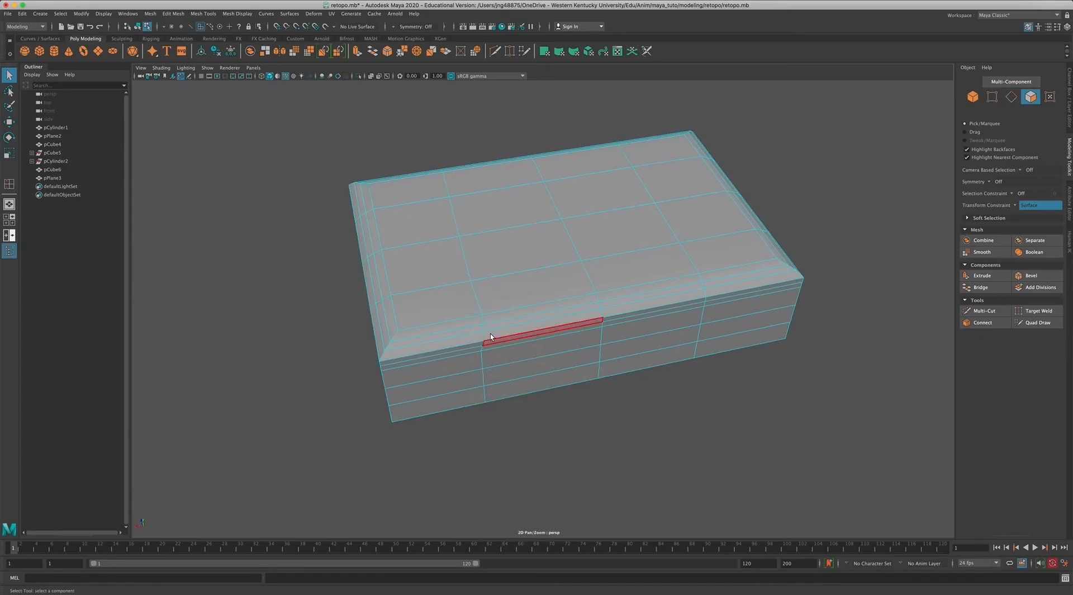
pyautogui.click(433, 337)
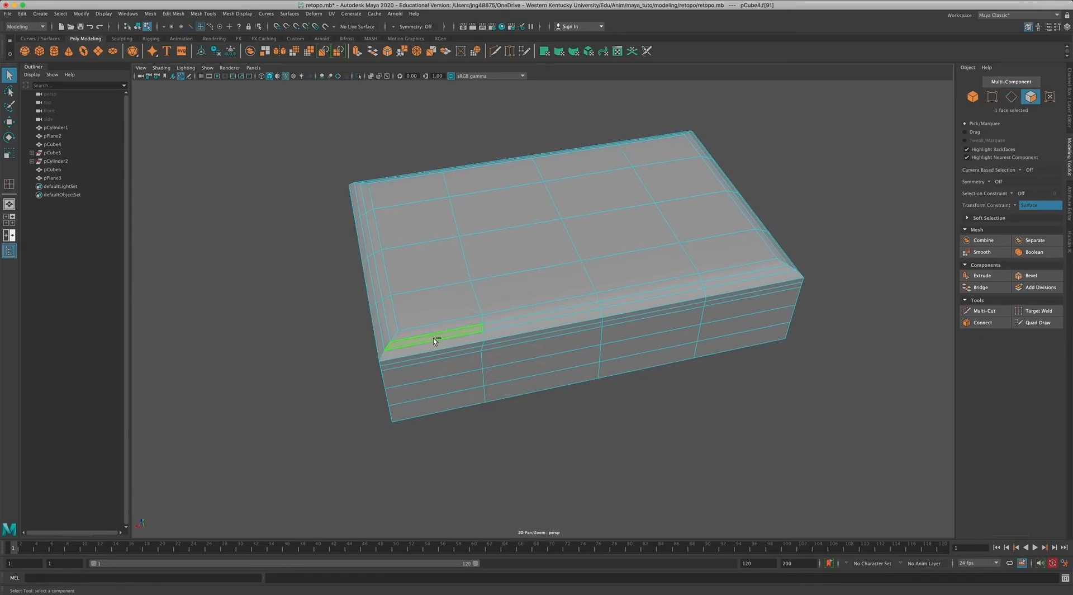
pyautogui.keyDown('shift'); pyautogui.doubleClick(500, 329); pyautogui.keyUp('shift')
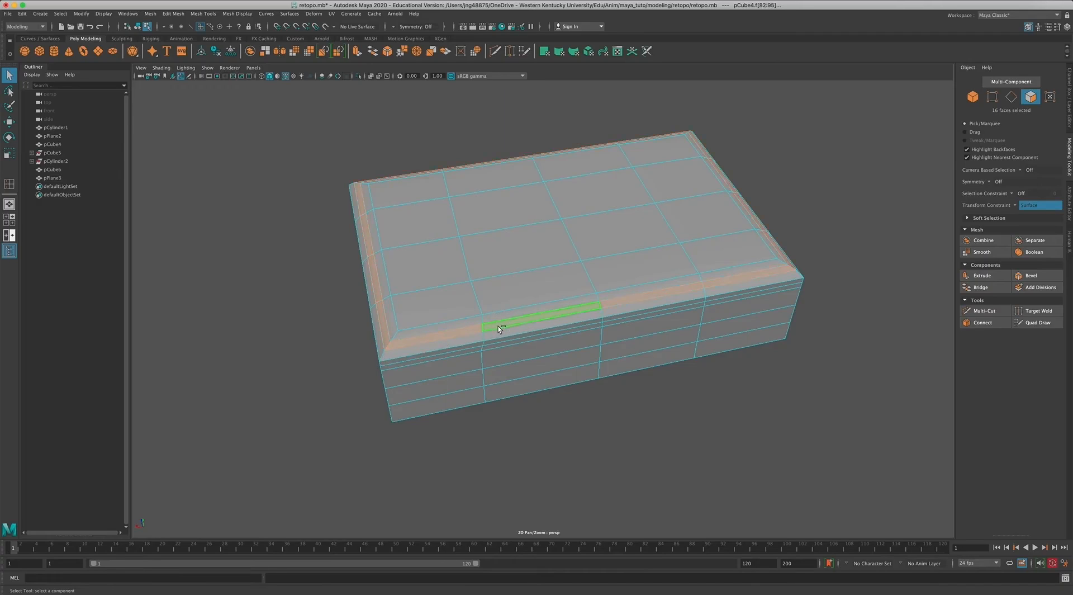
pyautogui.keyDown('alt'); pyautogui.moveTo(602, 403); pyautogui.dragTo(474, 374); pyautogui.keyUp('alt')
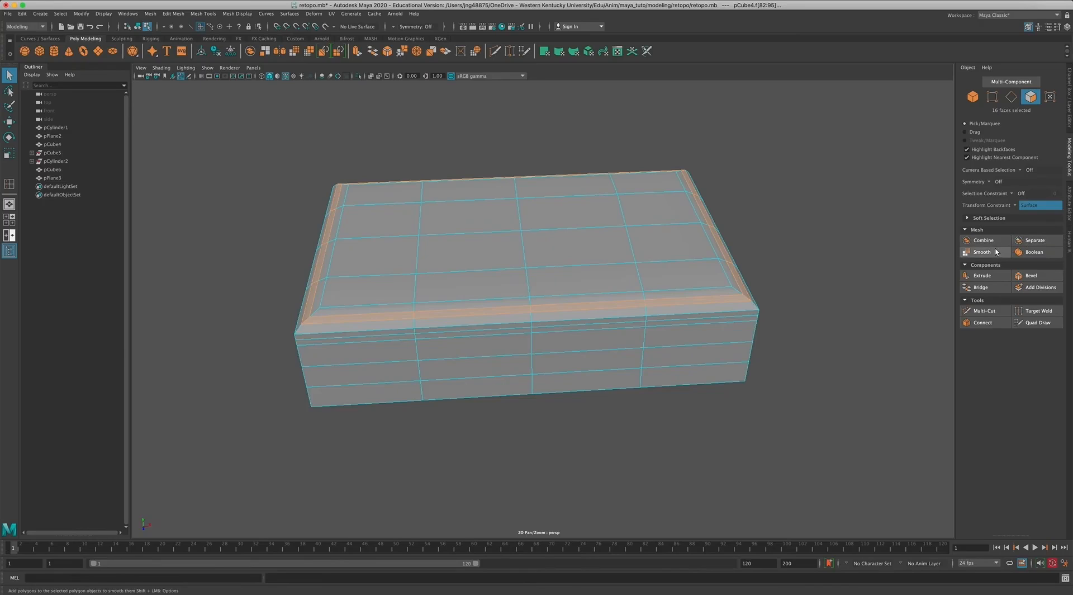
pyautogui.click(982, 276)
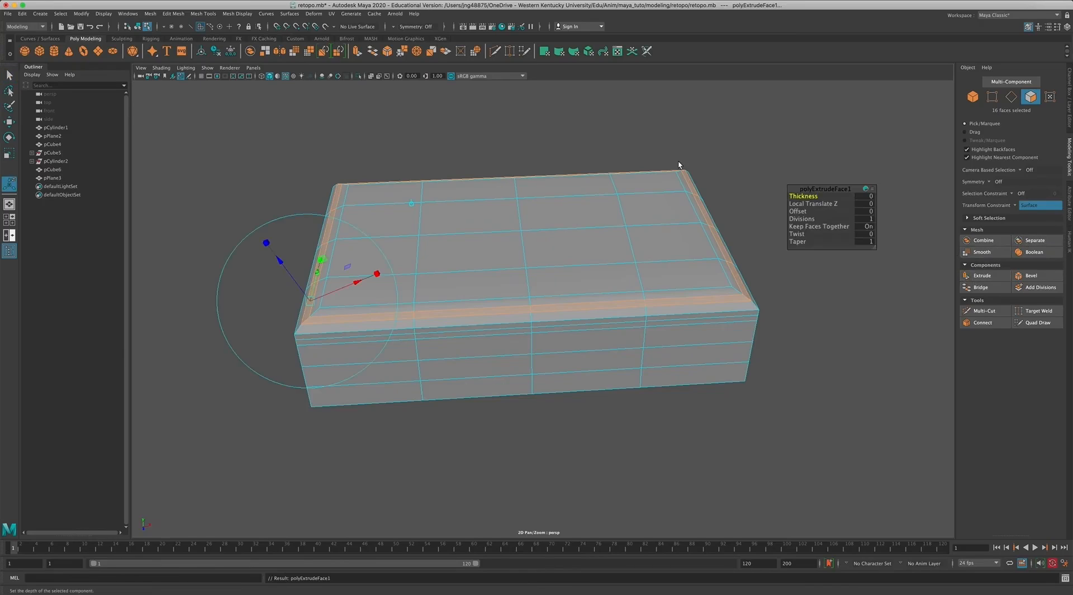
pyautogui.click(411, 205)
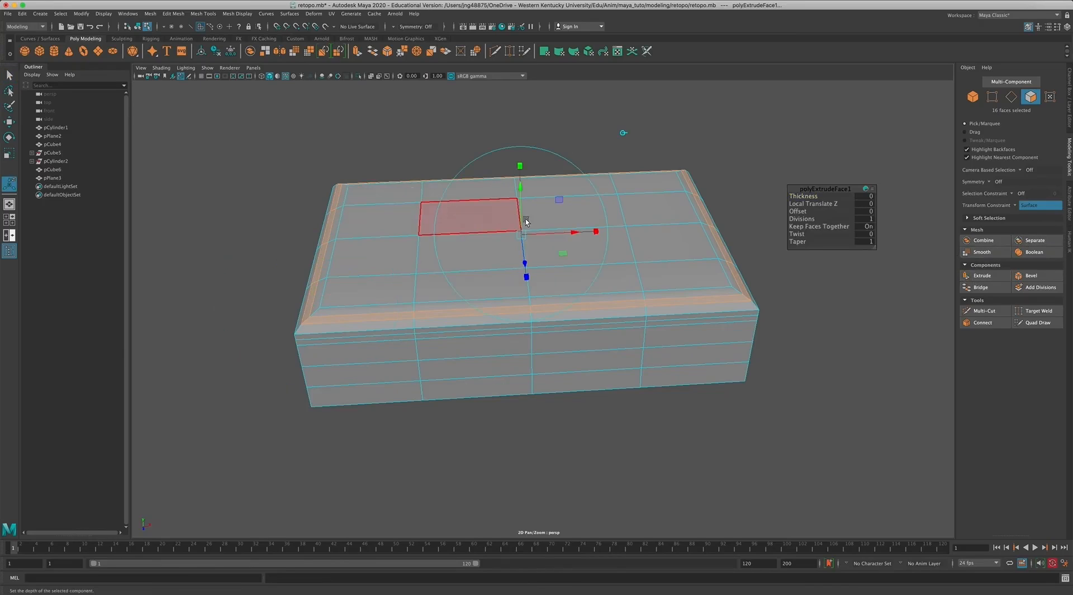
pyautogui.click(520, 166)
pyautogui.moveTo(520, 235); pyautogui.dragTo(521, 237)
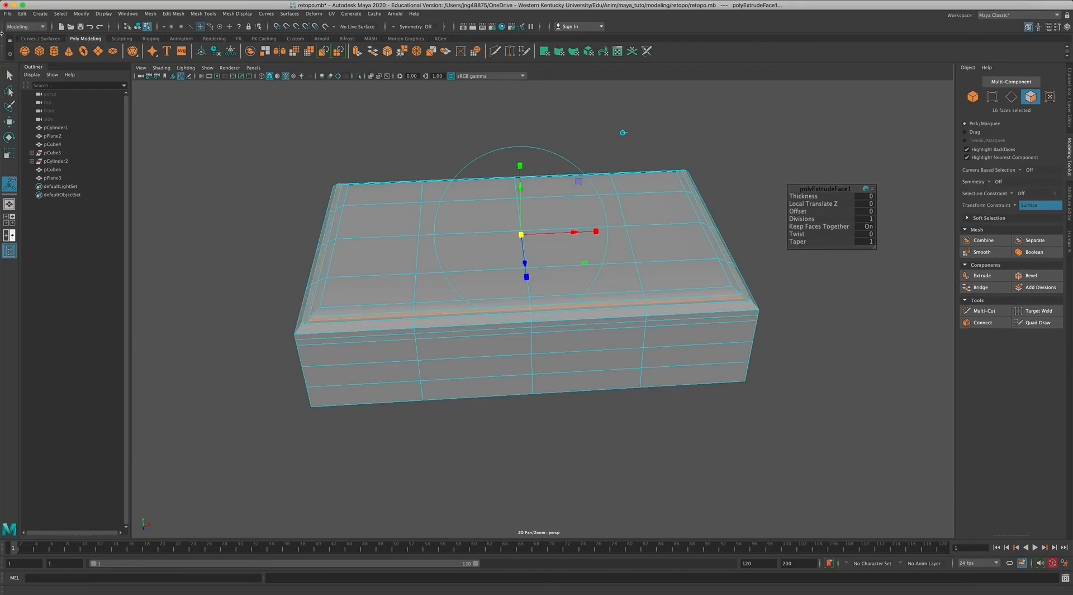
pyautogui.click(9, 74)
pyautogui.click(272, 164)
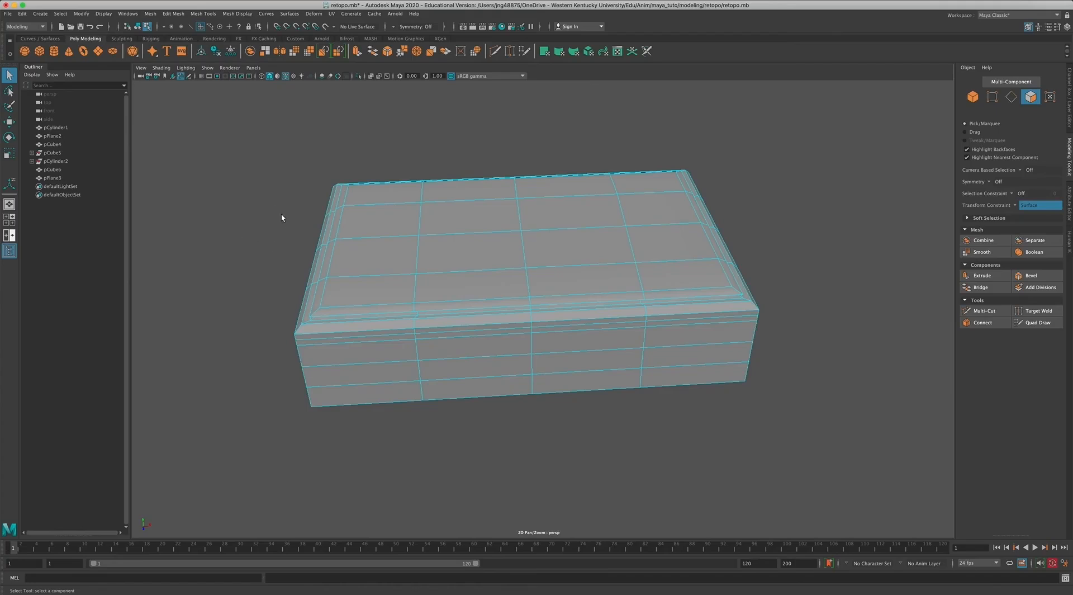
# Select all 16 flat faces on the box's top and extrude them inward by uniform scaling to form an inset border.
pyautogui.keyDown('alt'); pyautogui.moveTo(319, 250); pyautogui.dragTo(343, 246); pyautogui.keyUp('alt')
pyautogui.click(384, 209)
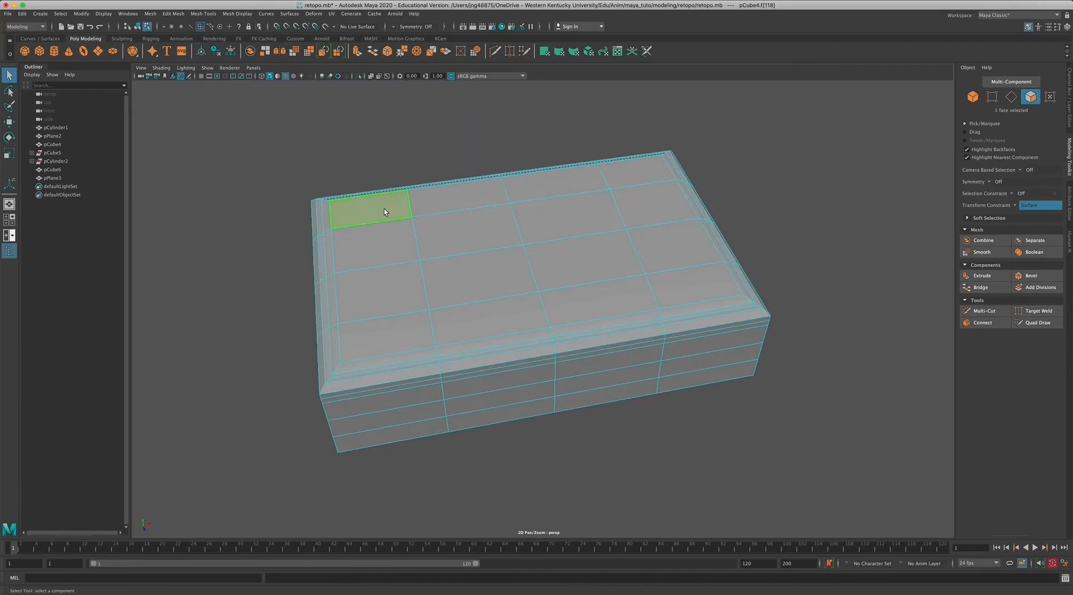
pyautogui.keyDown('shift'); pyautogui.doubleClick(626, 173); pyautogui.keyUp('shift')
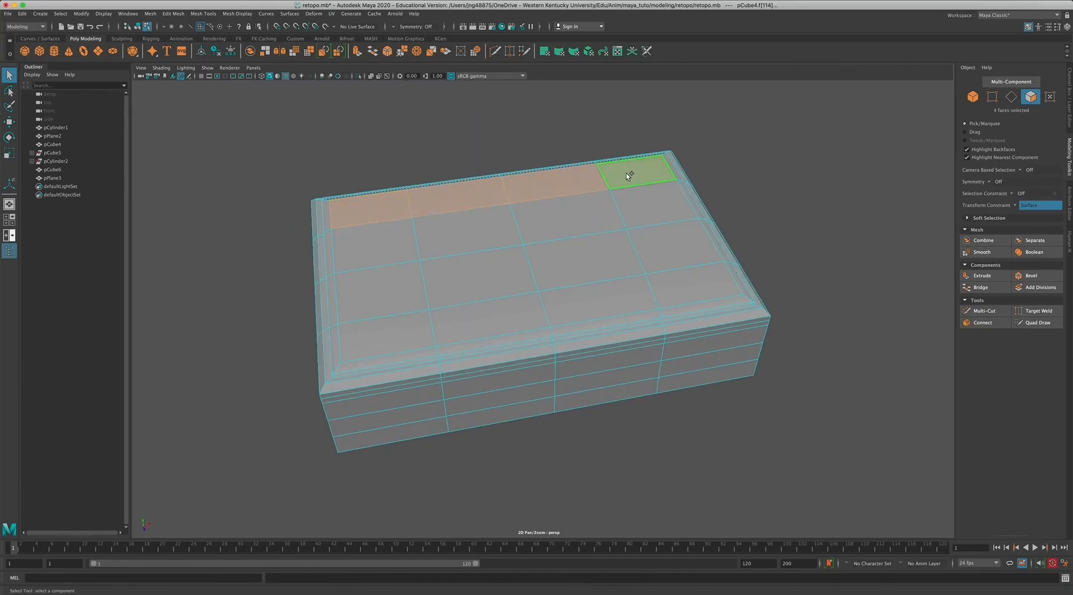
pyautogui.keyDown('shift'); pyautogui.doubleClick(681, 279); pyautogui.keyUp('shift')
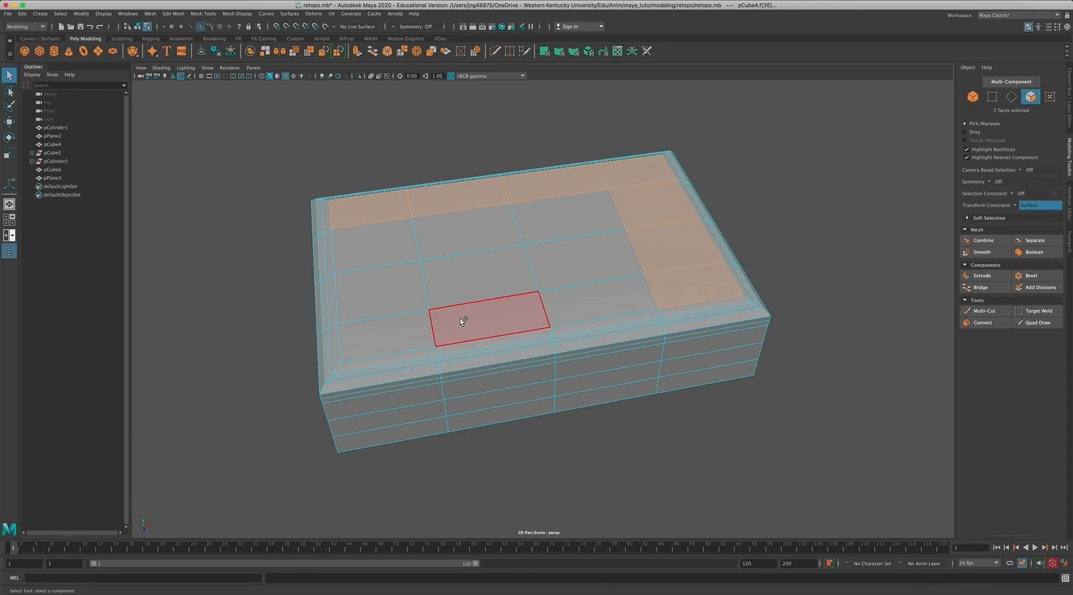
pyautogui.keyDown('shift'); pyautogui.doubleClick(404, 320); pyautogui.keyUp('shift')
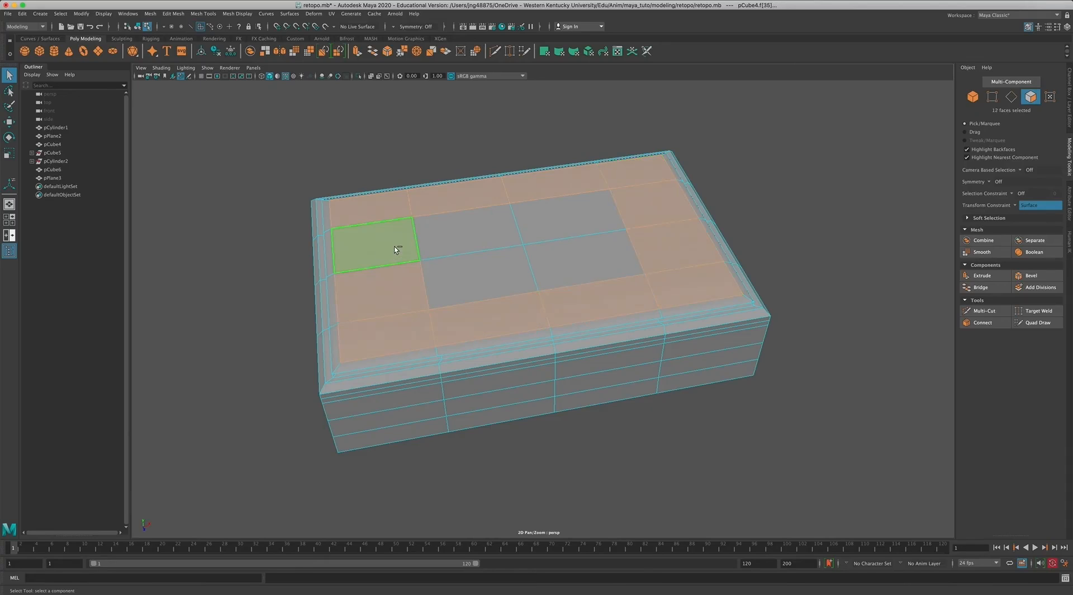
pyautogui.keyDown('shift'); pyautogui.click(478, 235); pyautogui.keyUp('shift')
pyautogui.keyDown('shift'); pyautogui.click(578, 229); pyautogui.keyUp('shift')
pyautogui.keyDown('shift'); pyautogui.click(582, 270); pyautogui.keyUp('shift')
pyautogui.keyDown('shift'); pyautogui.click(499, 278); pyautogui.keyUp('shift')
pyautogui.scroll(-3, 638, 277)
pyautogui.keyDown('alt'); pyautogui.moveTo(575, 254); pyautogui.dragTo(579, 240); pyautogui.keyUp('alt')
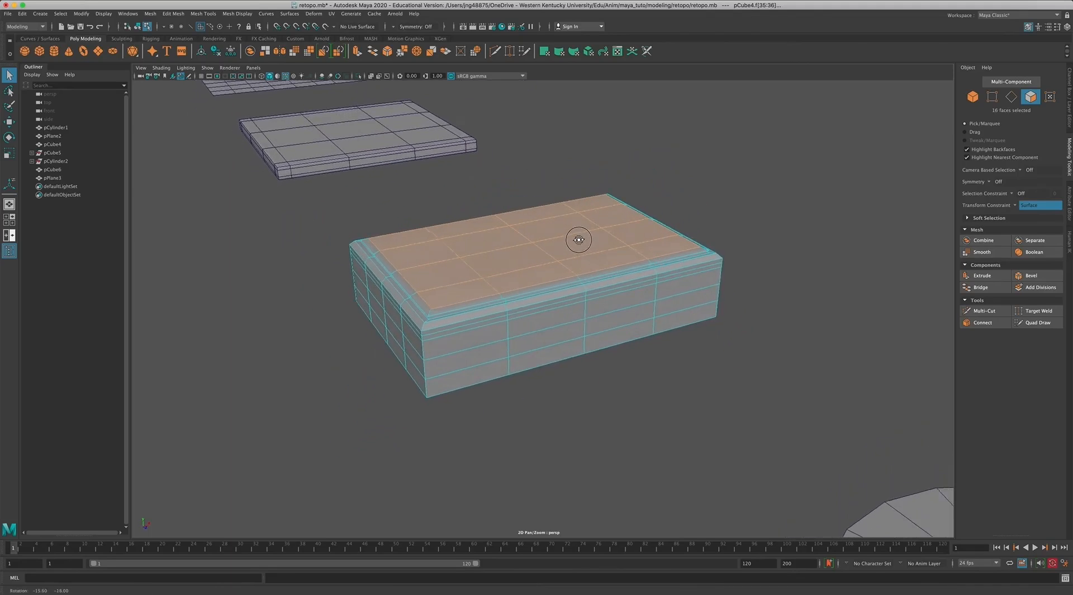
pyautogui.press('r')
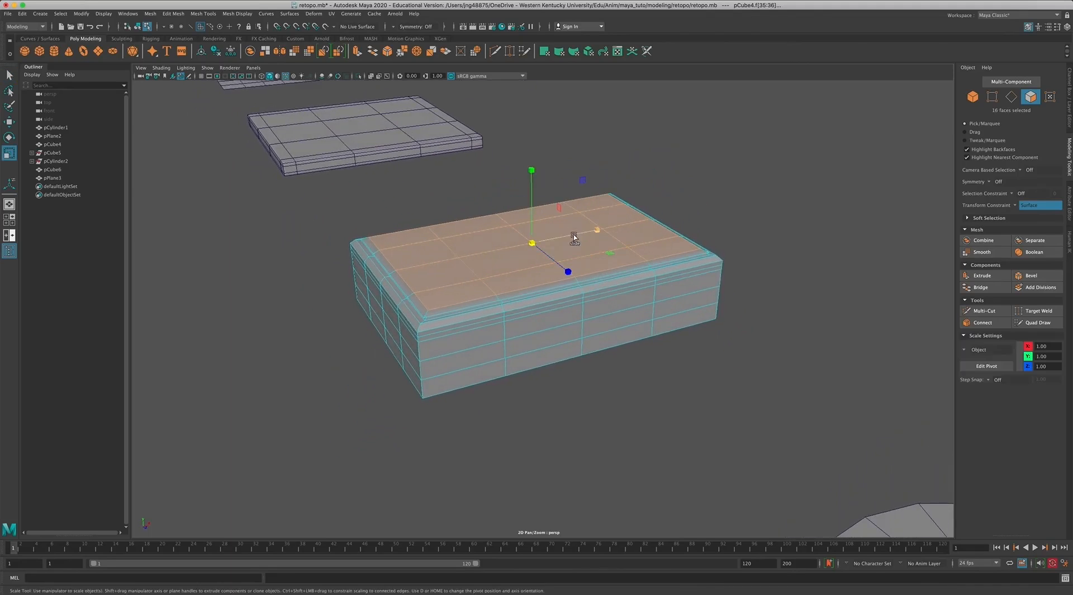
pyautogui.keyDown('shift'); pyautogui.moveTo(532, 241); pyautogui.dragTo(526, 247); pyautogui.keyUp('shift')
# Turn the transform constraint off, lower the inset top faces slightly along Y and adjust their scale to form a shallow recess.
pyautogui.press('w')
pyautogui.moveTo(532, 171); pyautogui.dragTo(528, 188)
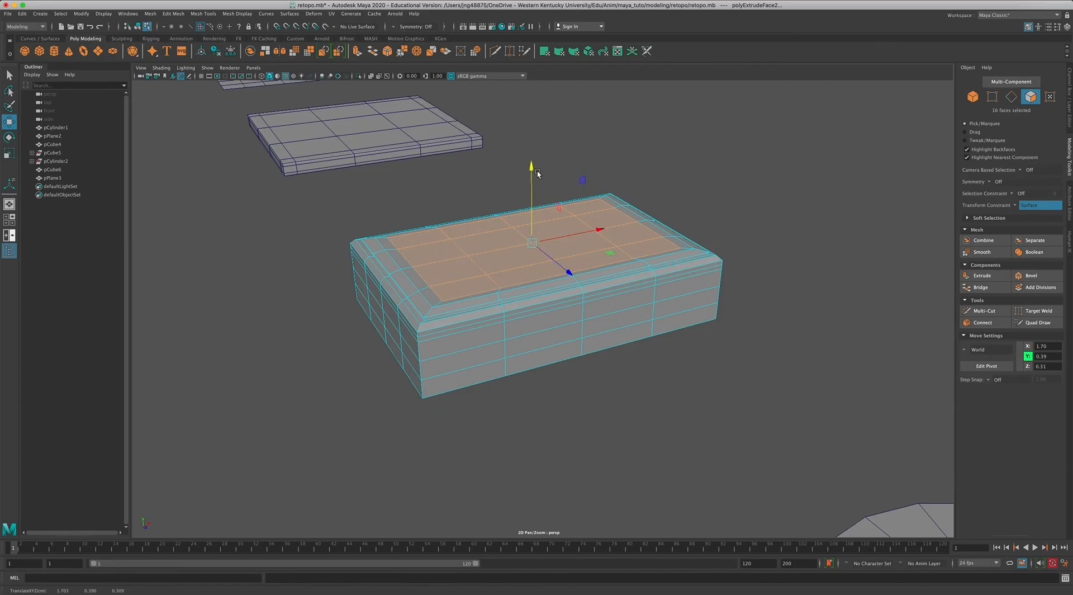
pyautogui.click(1018, 207)
pyautogui.click(1024, 211)
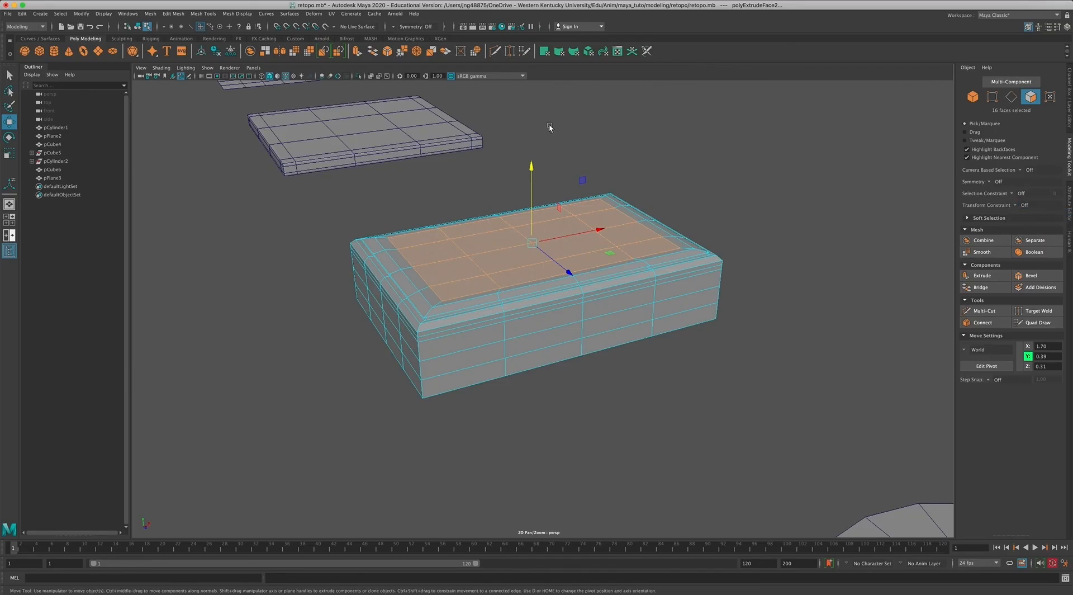
pyautogui.moveTo(532, 166); pyautogui.dragTo(533, 171)
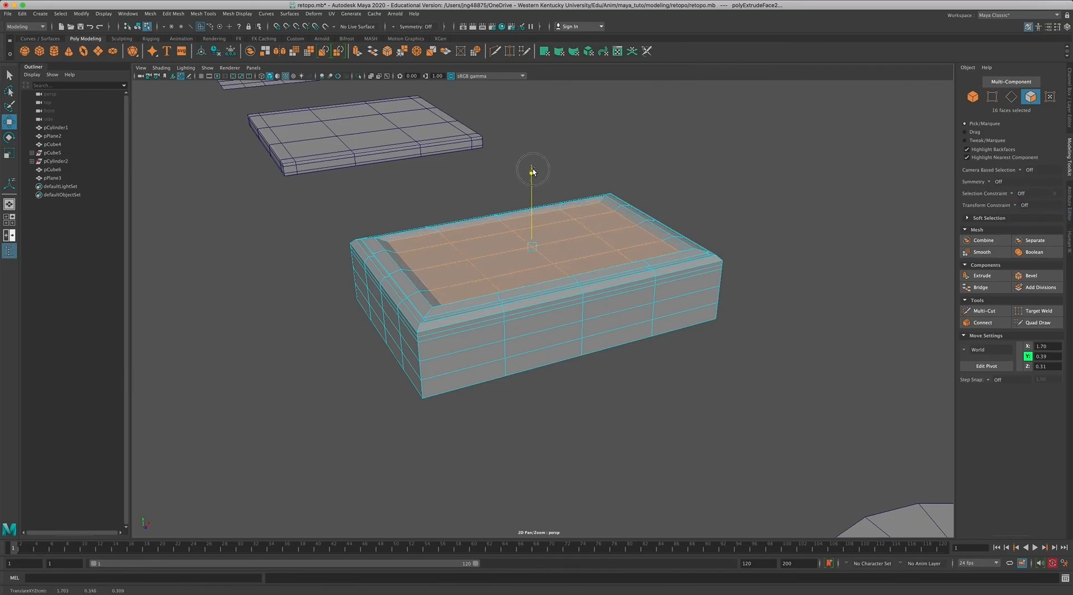
pyautogui.moveTo(532, 171); pyautogui.dragTo(533, 171)
pyautogui.press('r')
pyautogui.moveTo(536, 247); pyautogui.dragTo(542, 246)
pyautogui.keyDown('alt'); pyautogui.moveTo(641, 224); pyautogui.dragTo(683, 211); pyautogui.keyUp('alt')
pyautogui.click(9, 74)
pyautogui.click(760, 183)
# Return the box to object mode, turn on its smooth mesh preview and deselect it to check the rounded shape.
pyautogui.rightClick(525, 252)
pyautogui.moveTo(527, 253); pyautogui.dragTo(549, 242, button='right')
pyautogui.press('3')
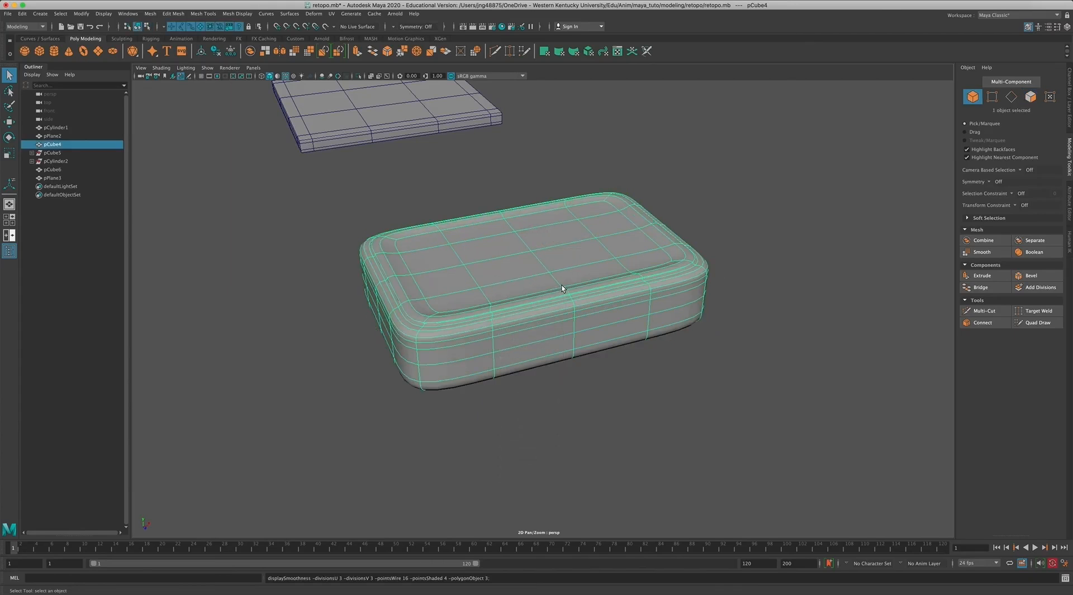
pyautogui.click(831, 268)
pyautogui.moveTo(644, 307)
pyautogui.keyDown('alt'); pyautogui.mouseDown()
pyautogui.moveTo(730, 296)
pyautogui.moveTo(710, 302)
pyautogui.moveTo(784, 296)
pyautogui.moveTo(798, 307)
pyautogui.moveTo(658, 300)
pyautogui.mouseUp(); pyautogui.keyUp('alt')
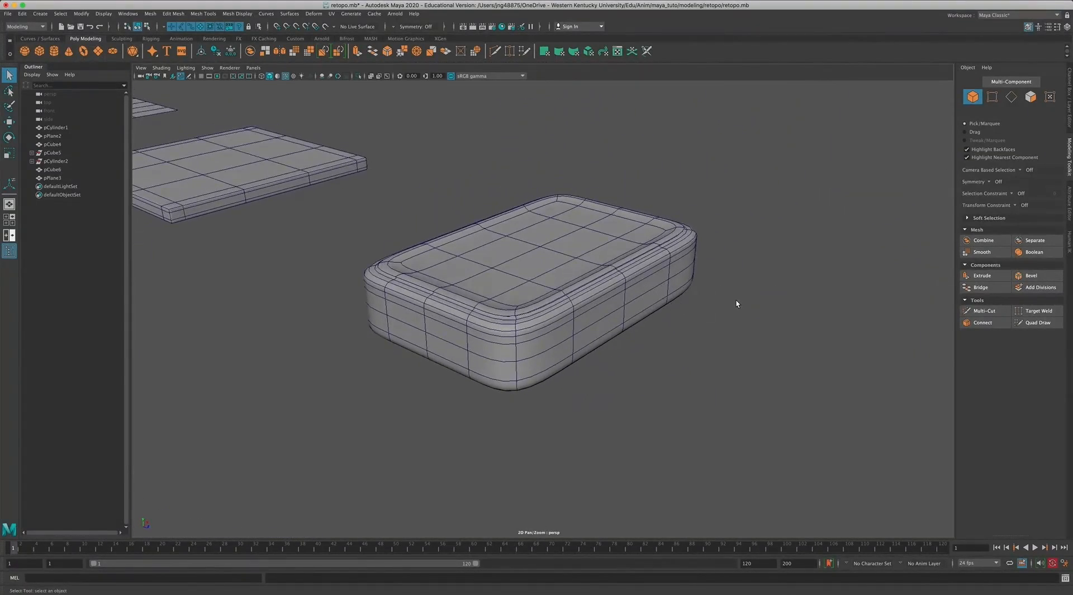